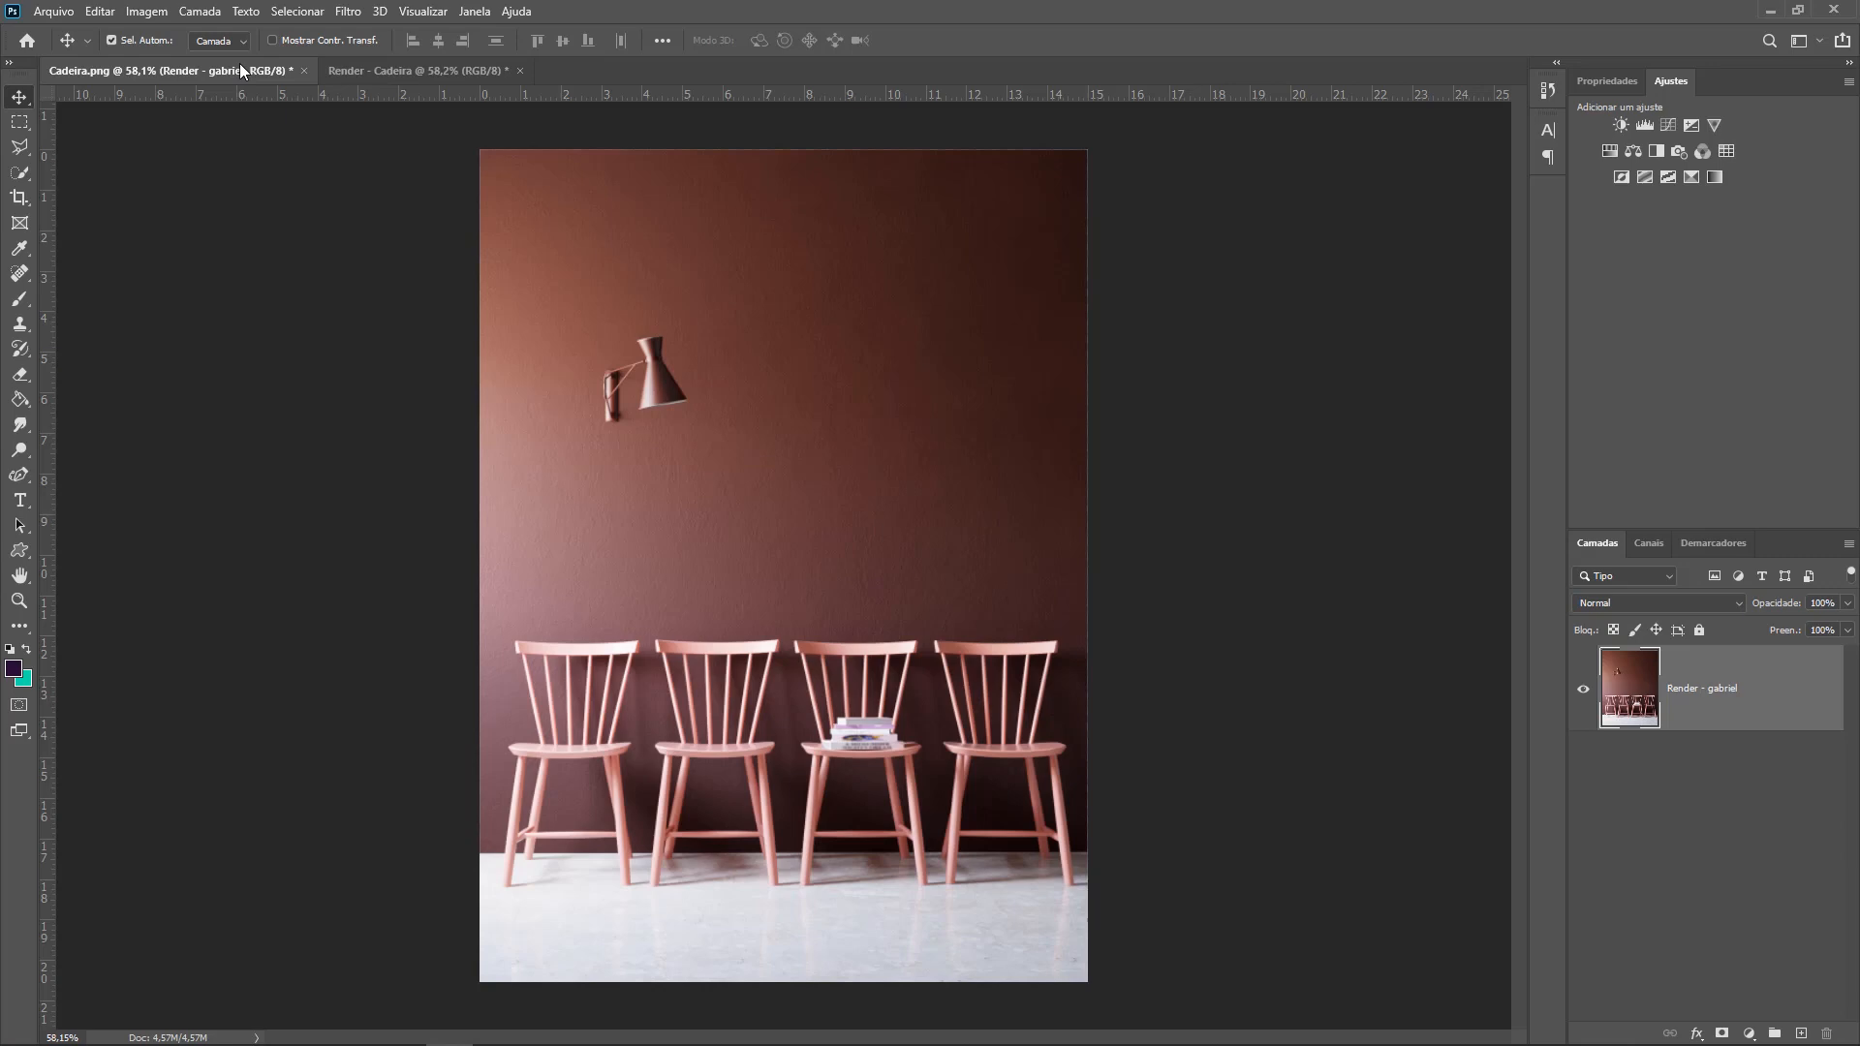
- Apply an Exposure adjustment of +2.27 directly to the photo in Cadeira.png
click(146, 11)
mouse_move(194, 57)
click(528, 114)
drag(1304, 279, 1341, 283)
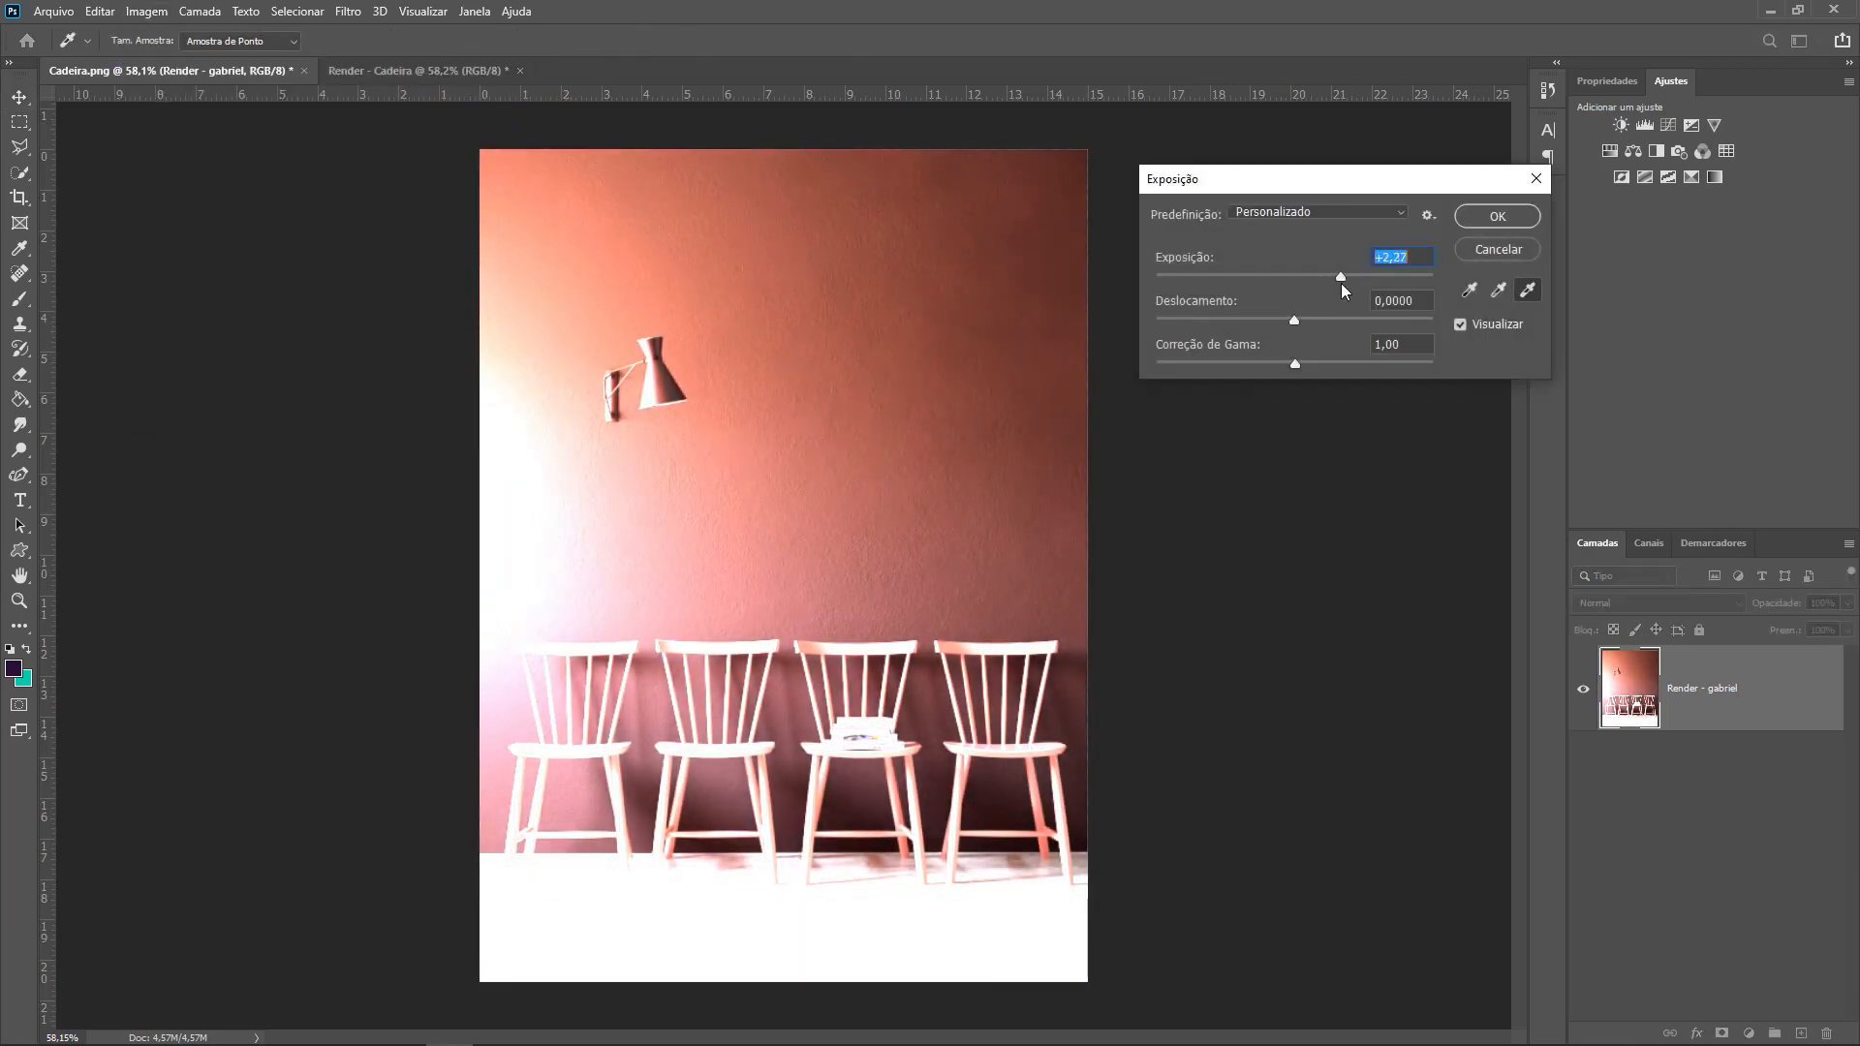
click(1489, 215)
- Apply Hue/Saturation directly to the photo, raising the overall saturation and shifting the hue of the Vermelhos range to green
click(146, 11)
click(446, 160)
drag(1345, 426, 1369, 427)
click(1286, 325)
click(1262, 360)
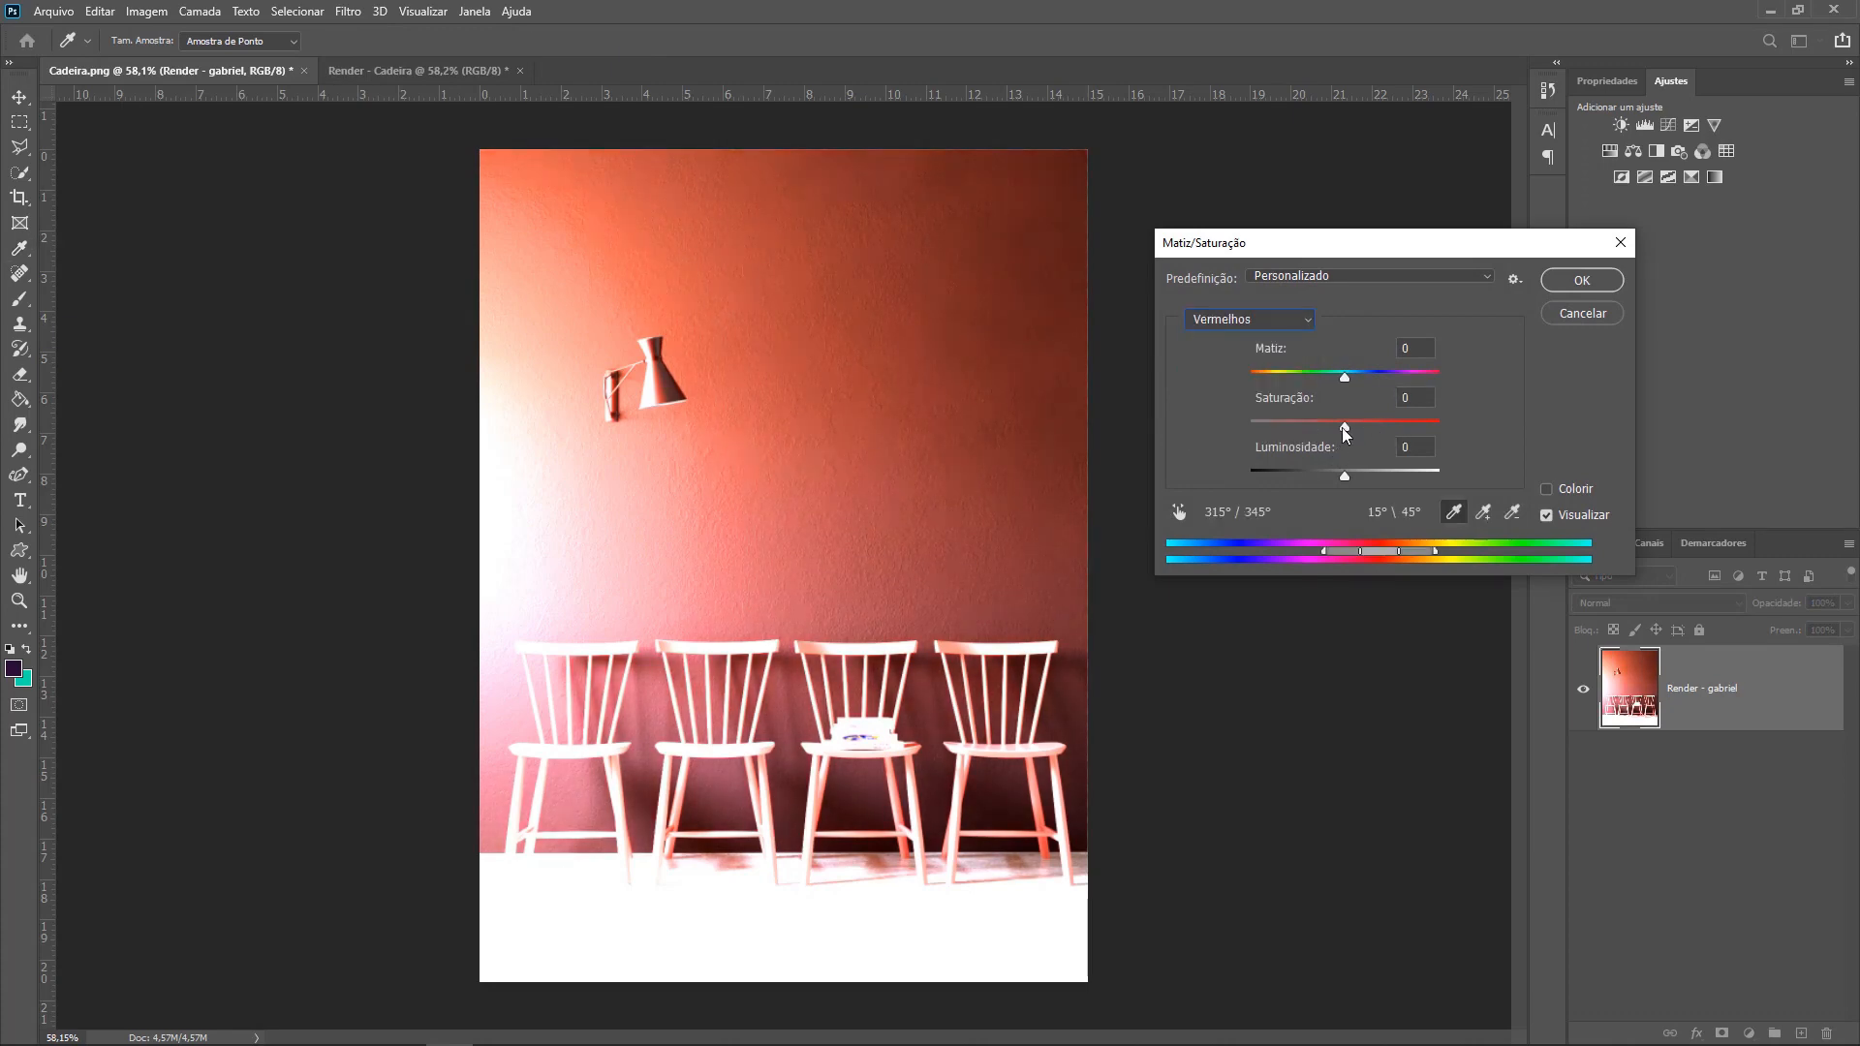
drag(1345, 380, 1393, 392)
key(Return)
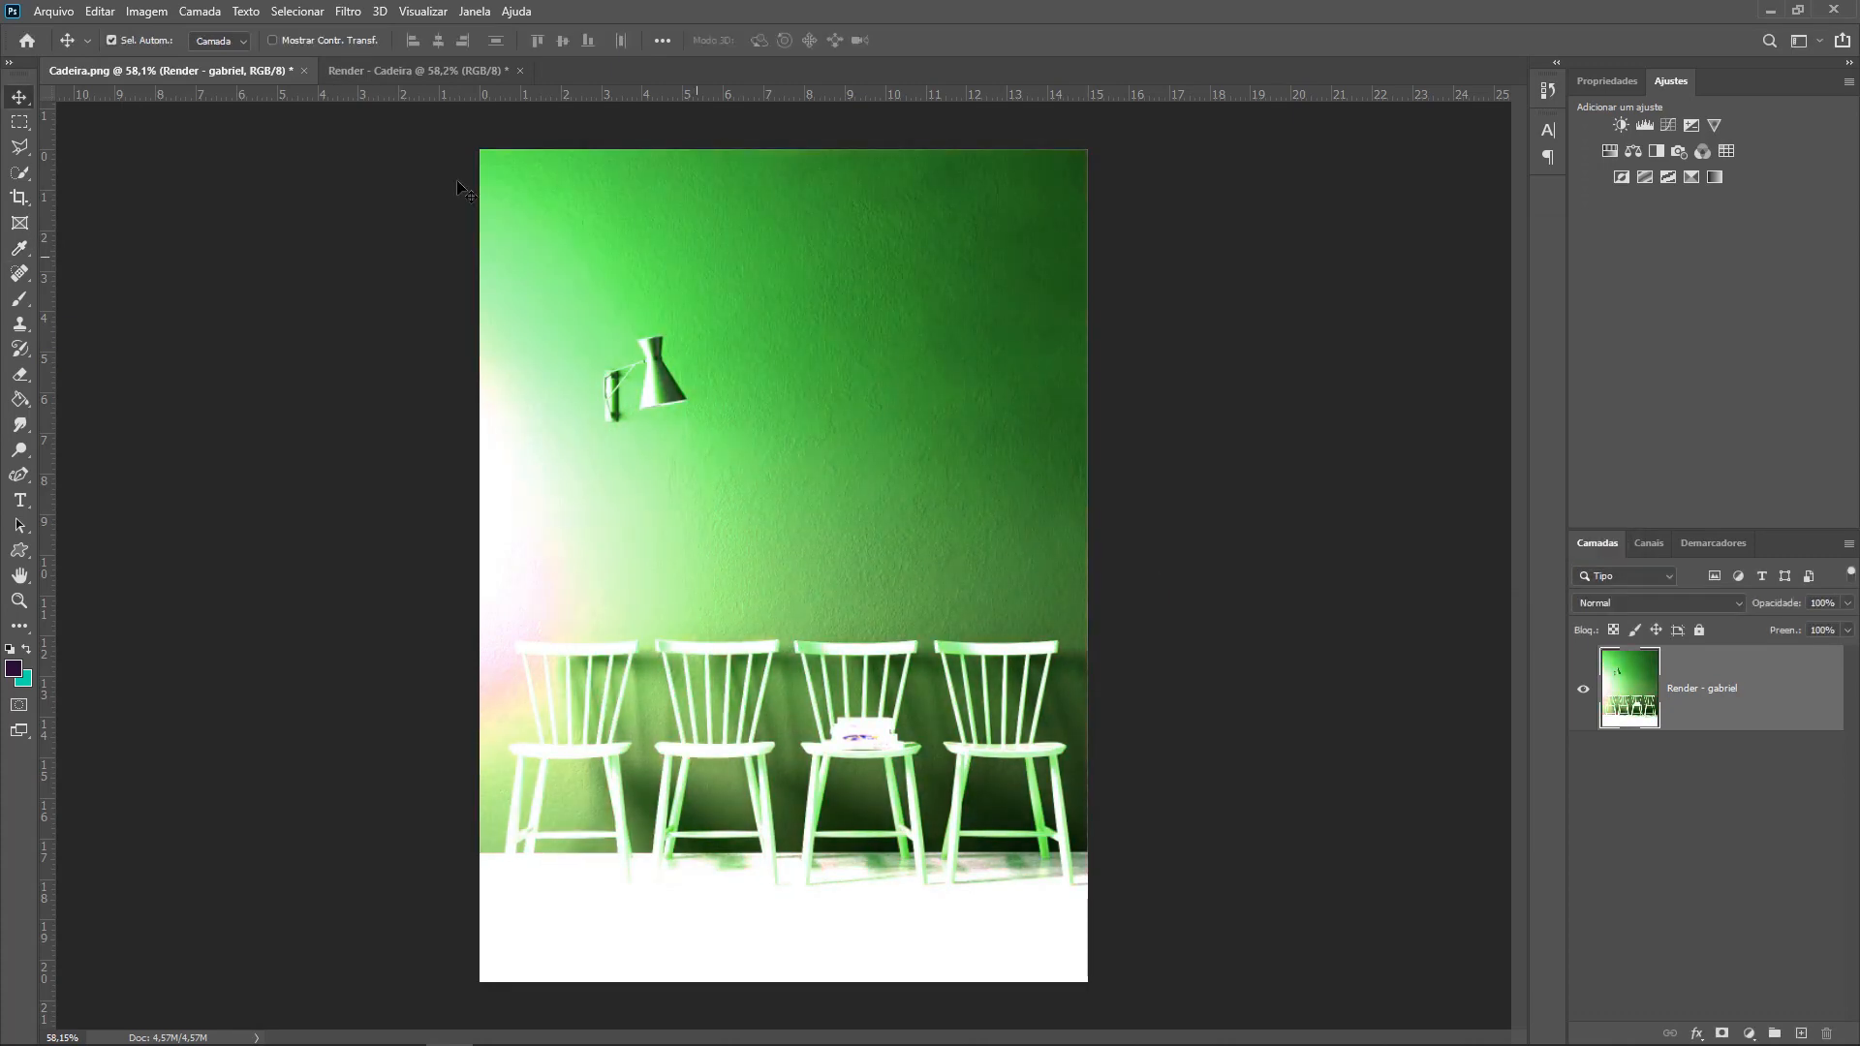
- Apply a Selective Color adjustment directly to the photo, changing individual colour ranges to turn the green wall olive-yellow
click(146, 10)
mouse_move(158, 61)
click(492, 358)
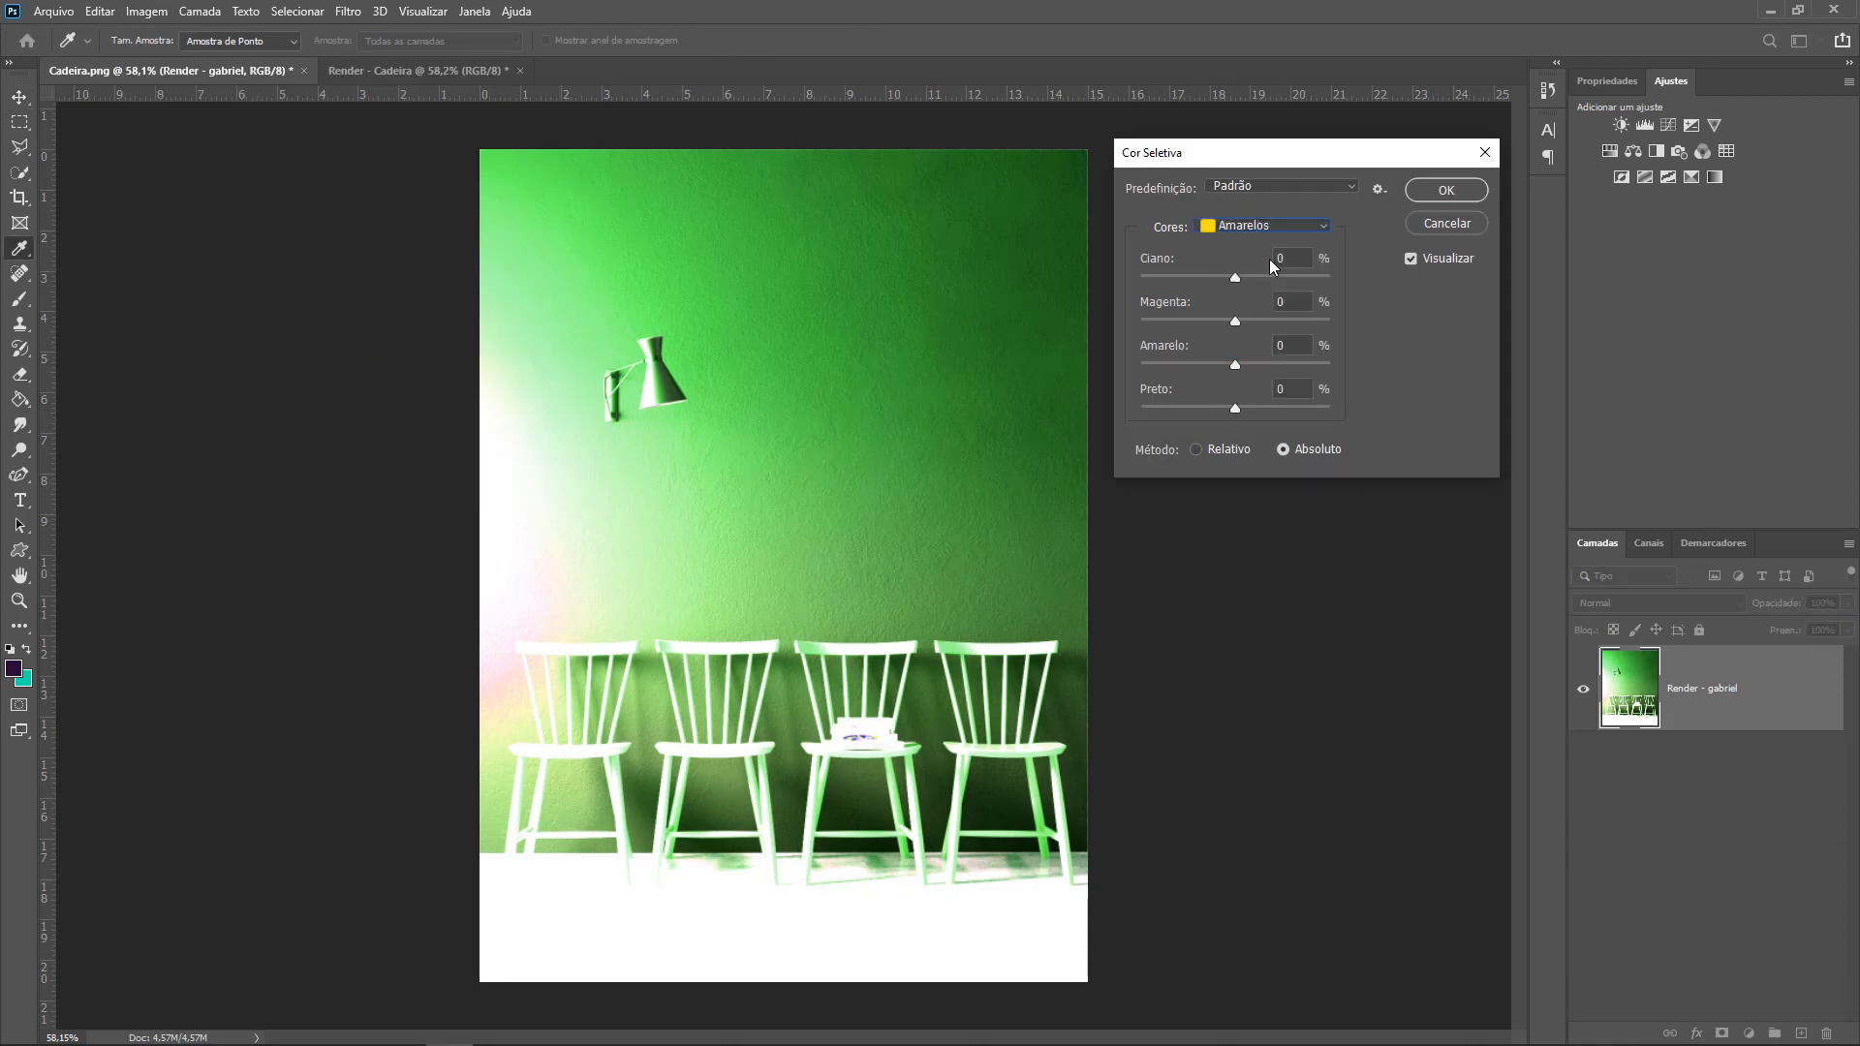
drag(1235, 279, 1265, 322)
click(1264, 225)
click(1250, 269)
mouse_move(1235, 408)
mouse_down()
mouse_move(1172, 406)
mouse_move(1264, 409)
mouse_up()
click(1447, 190)
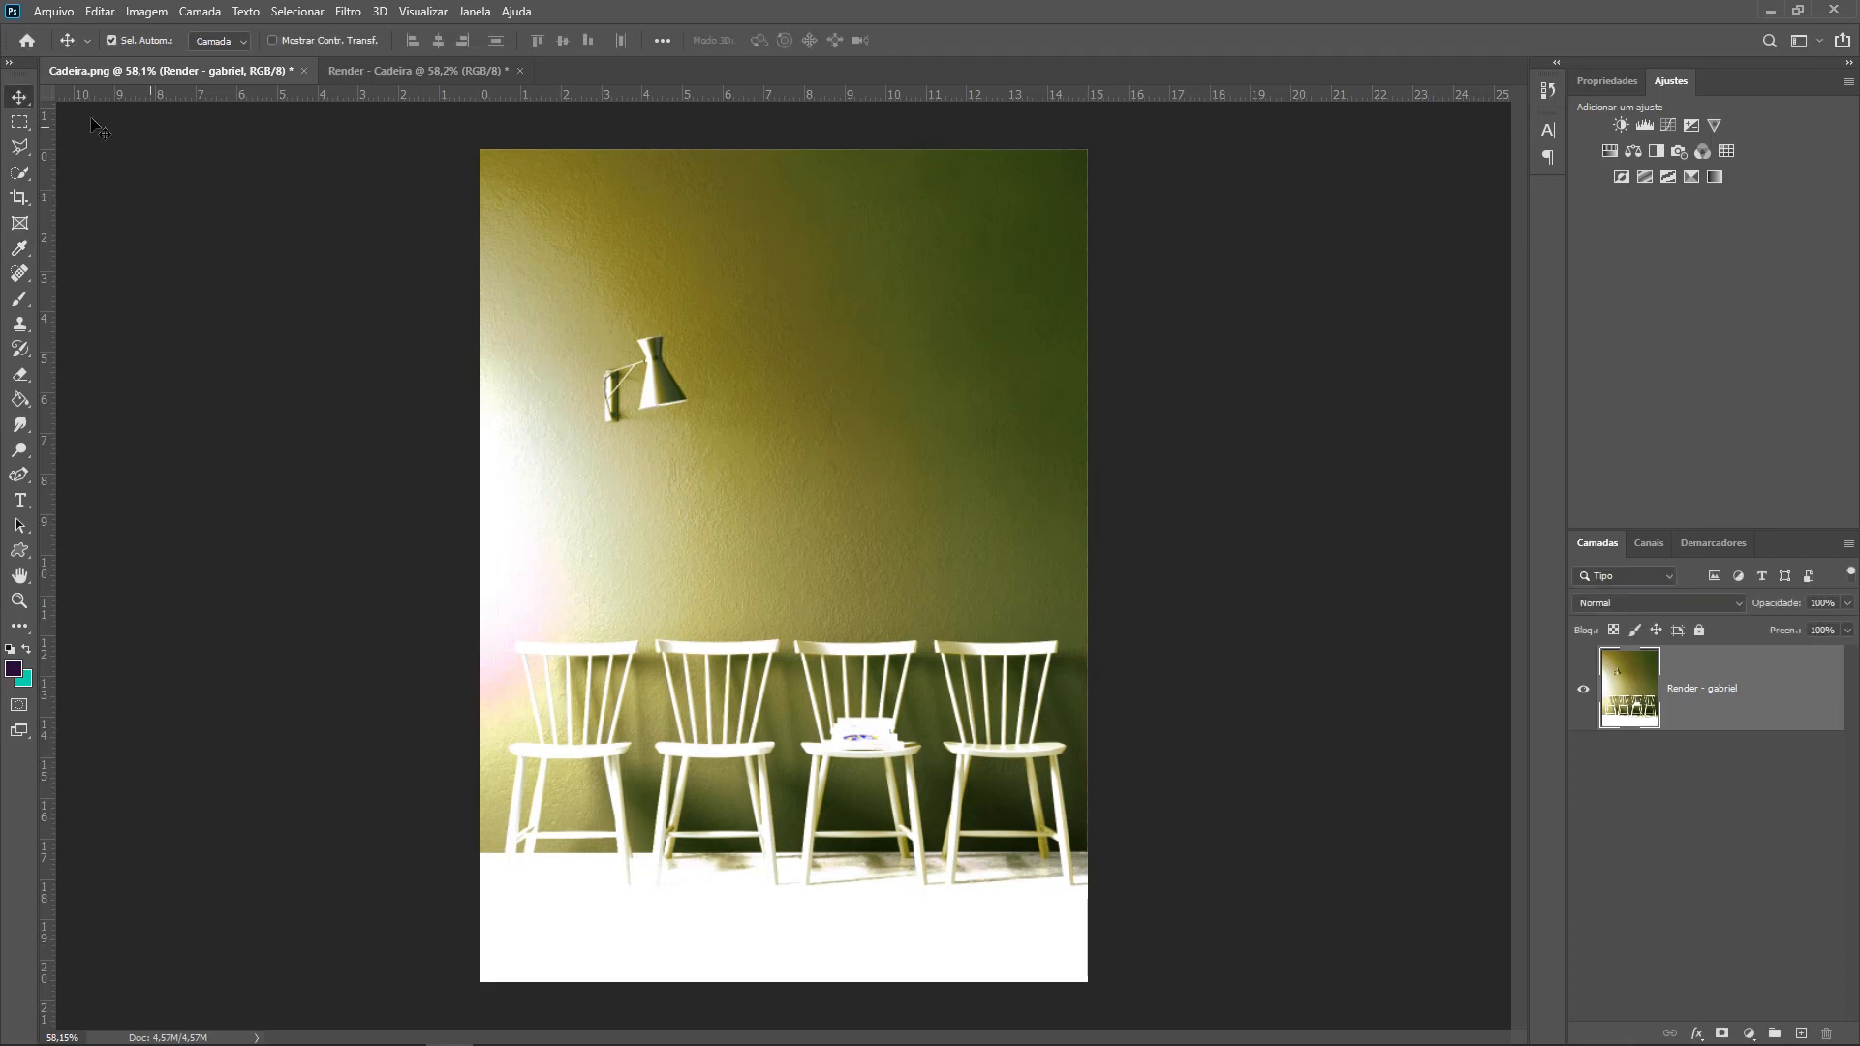
- Cut a full-width rectangular strip of wall above the lamp out of the photo
click(19, 123)
drag(478, 147, 1114, 300)
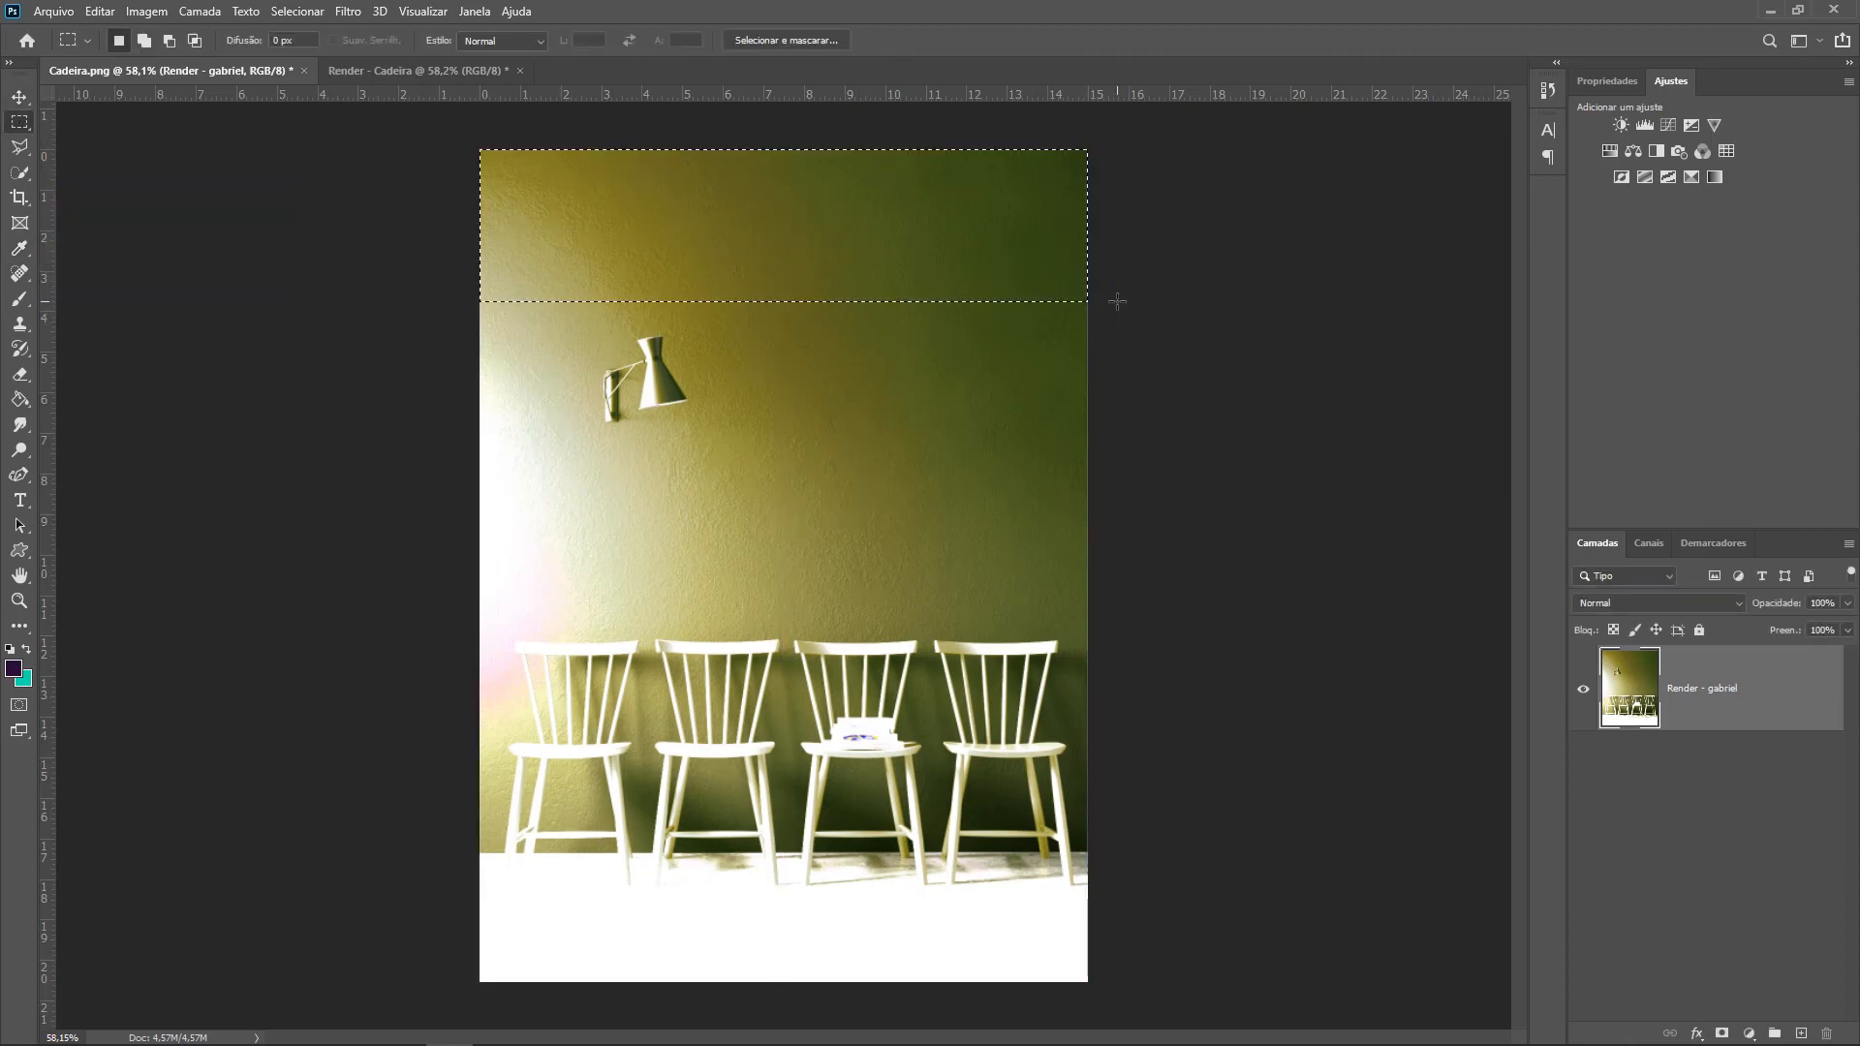
key(ctrl+x)
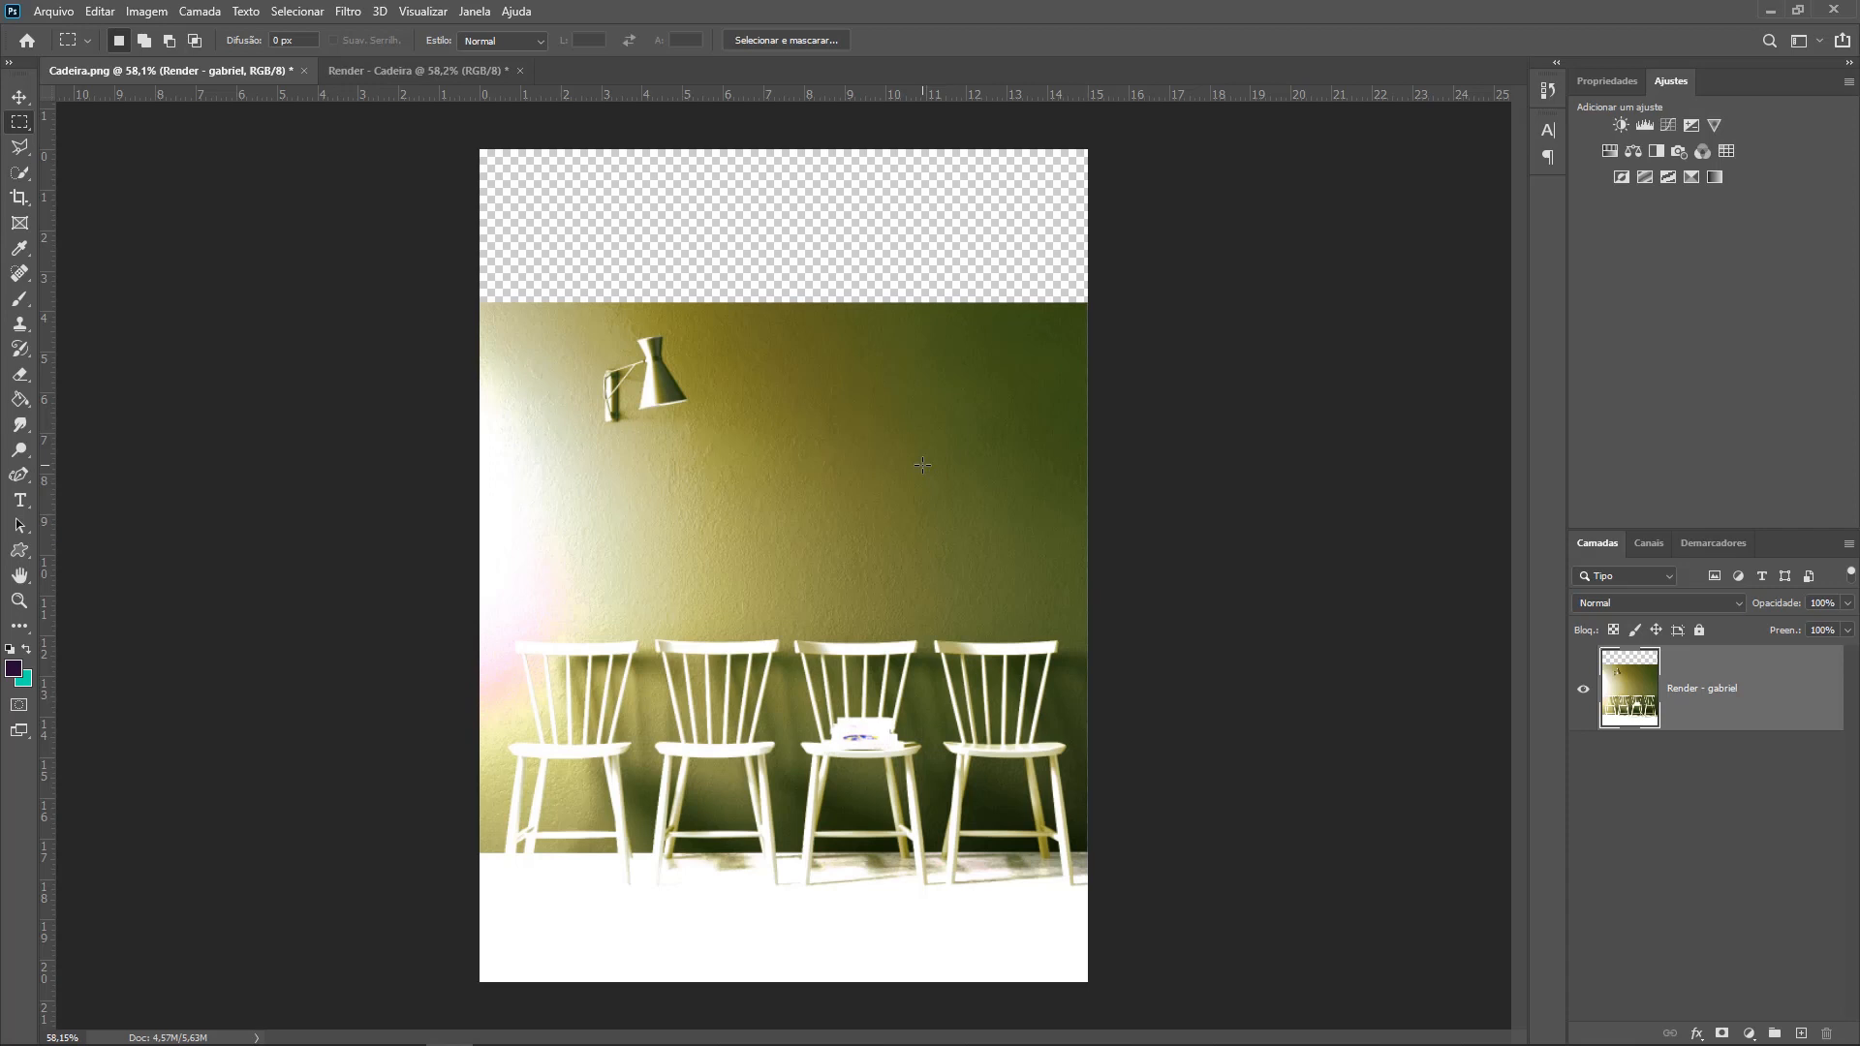
- Try to darken the photo with an Exposure adjustment of -3.77
click(146, 11)
mouse_move(167, 55)
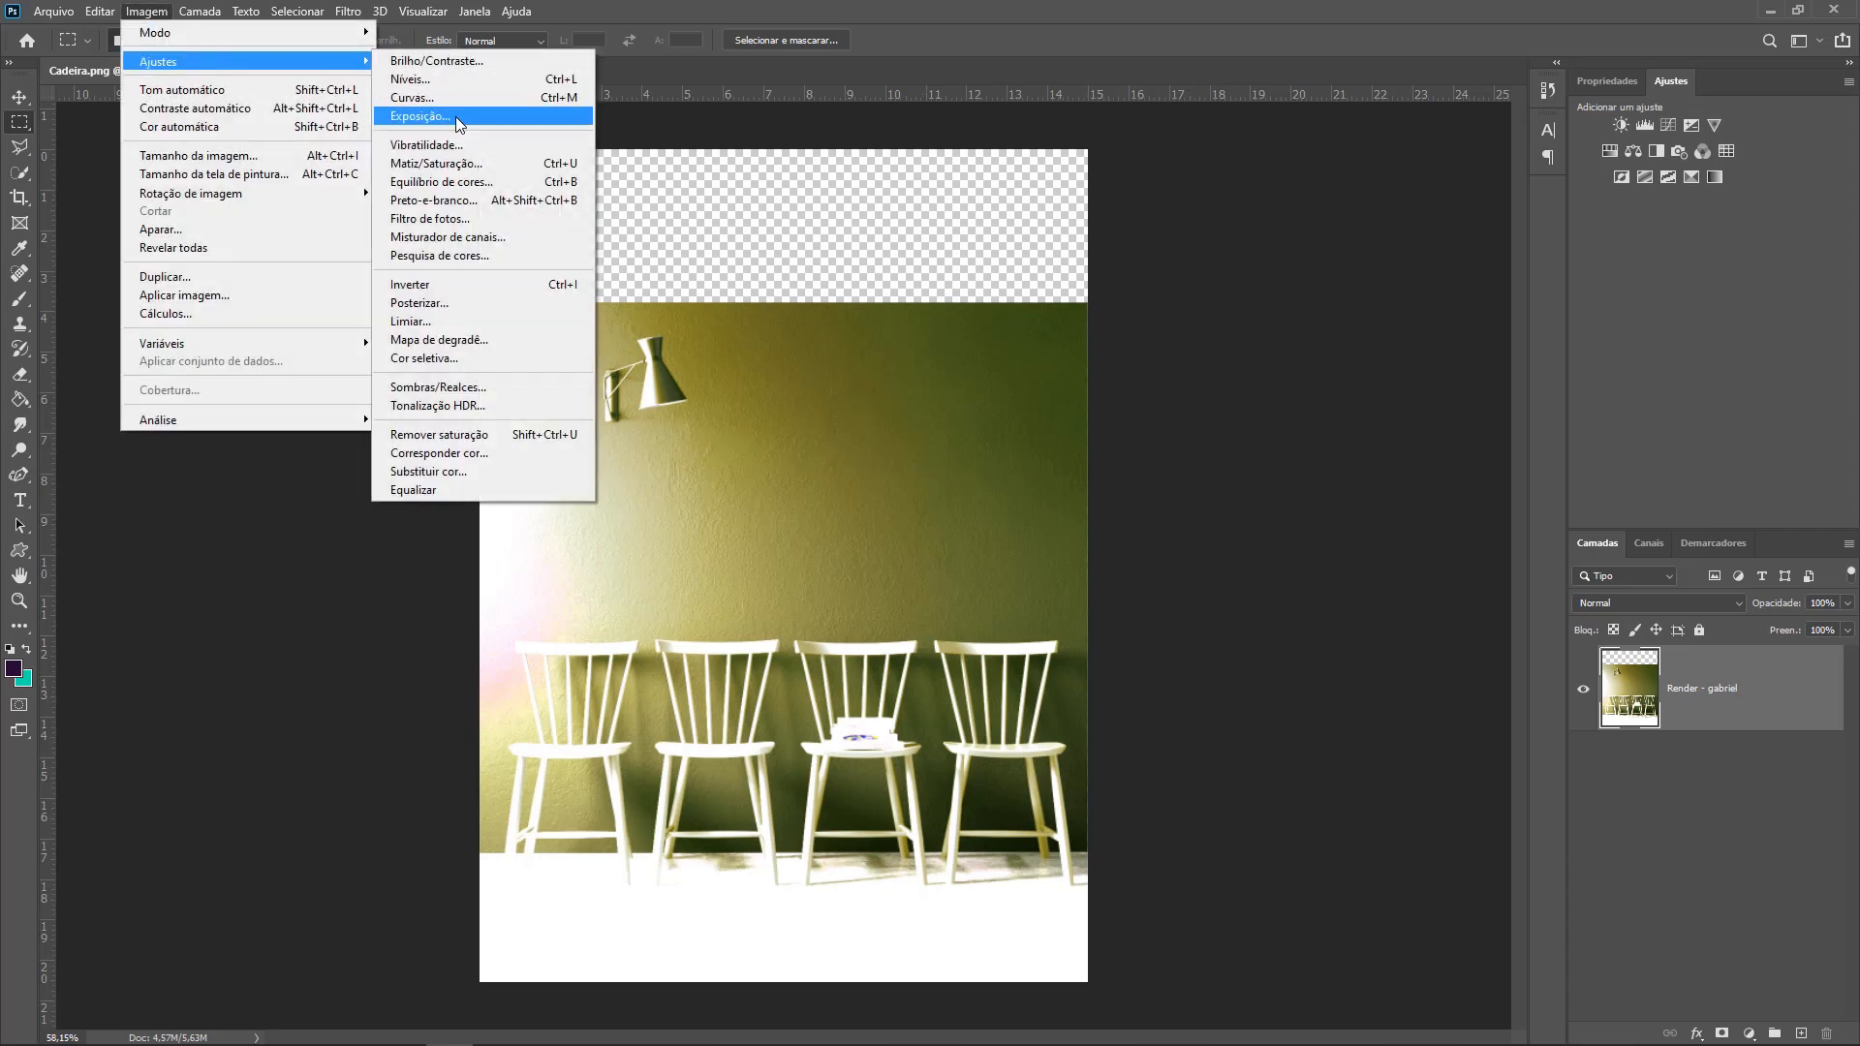
click(455, 114)
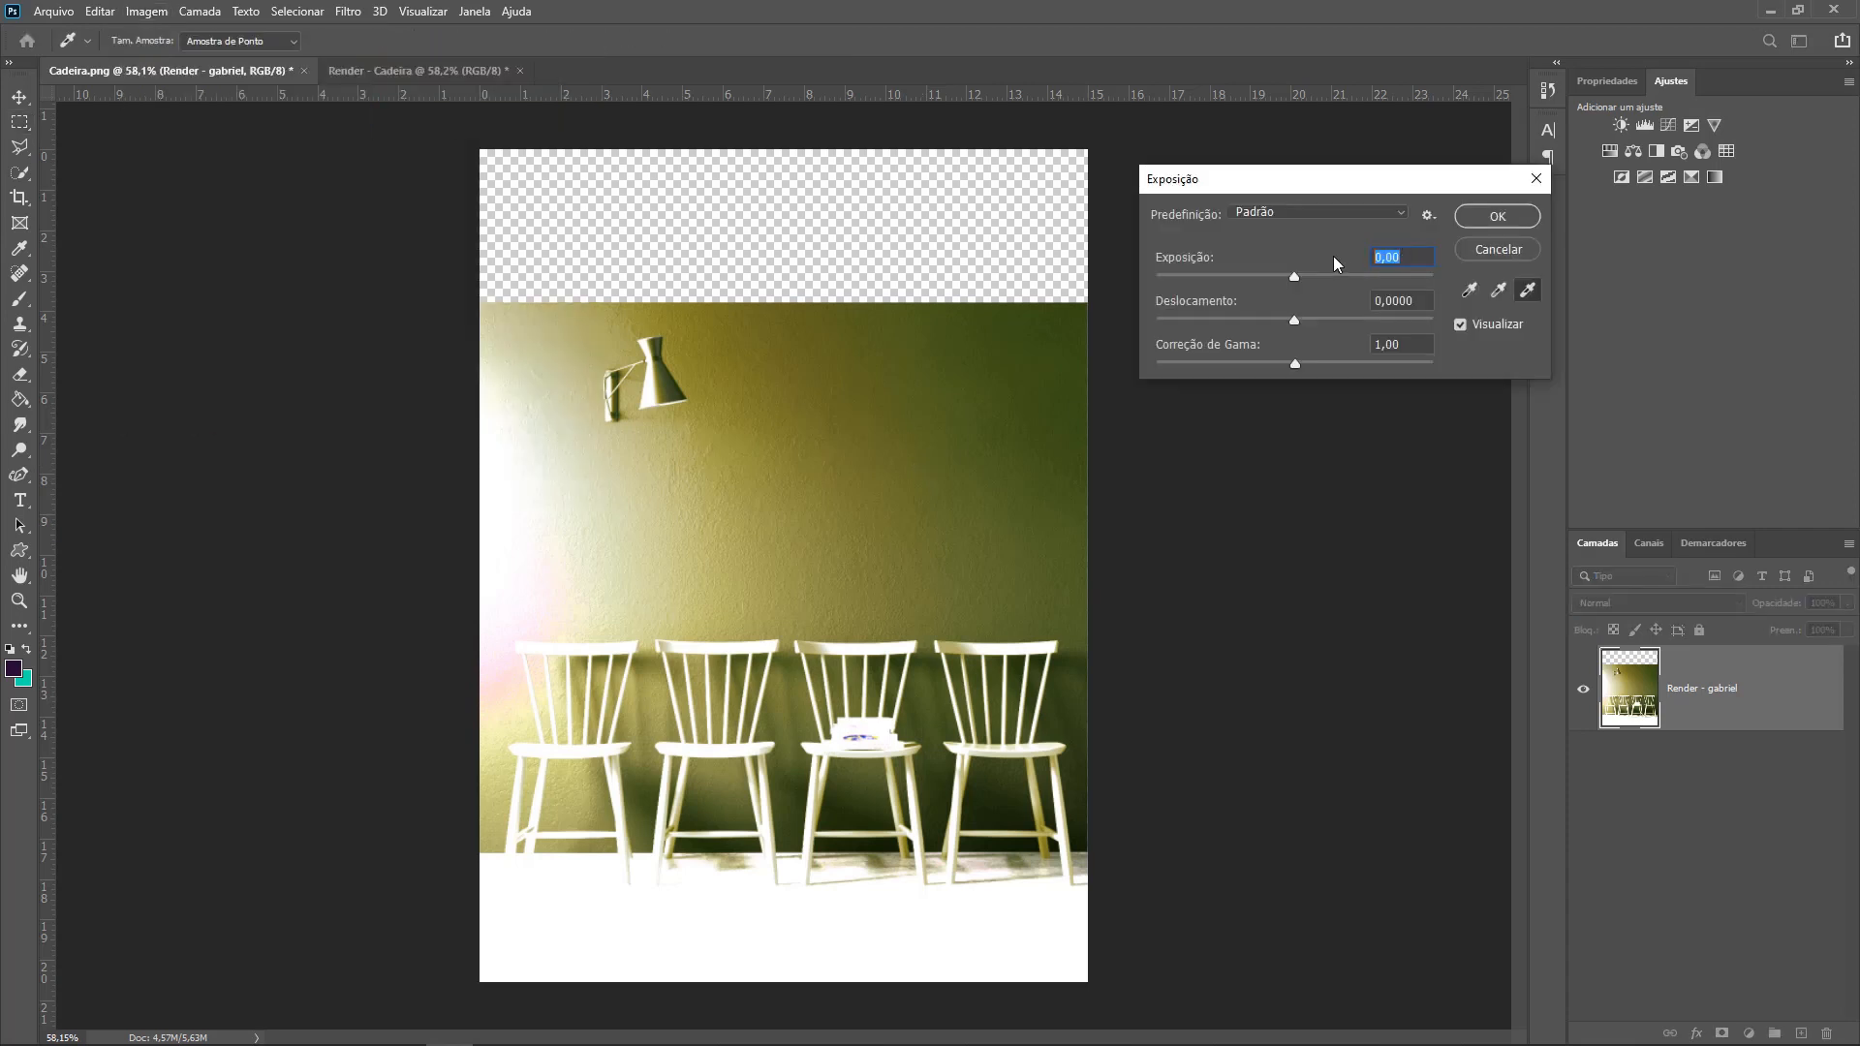
drag(1293, 279, 1229, 277)
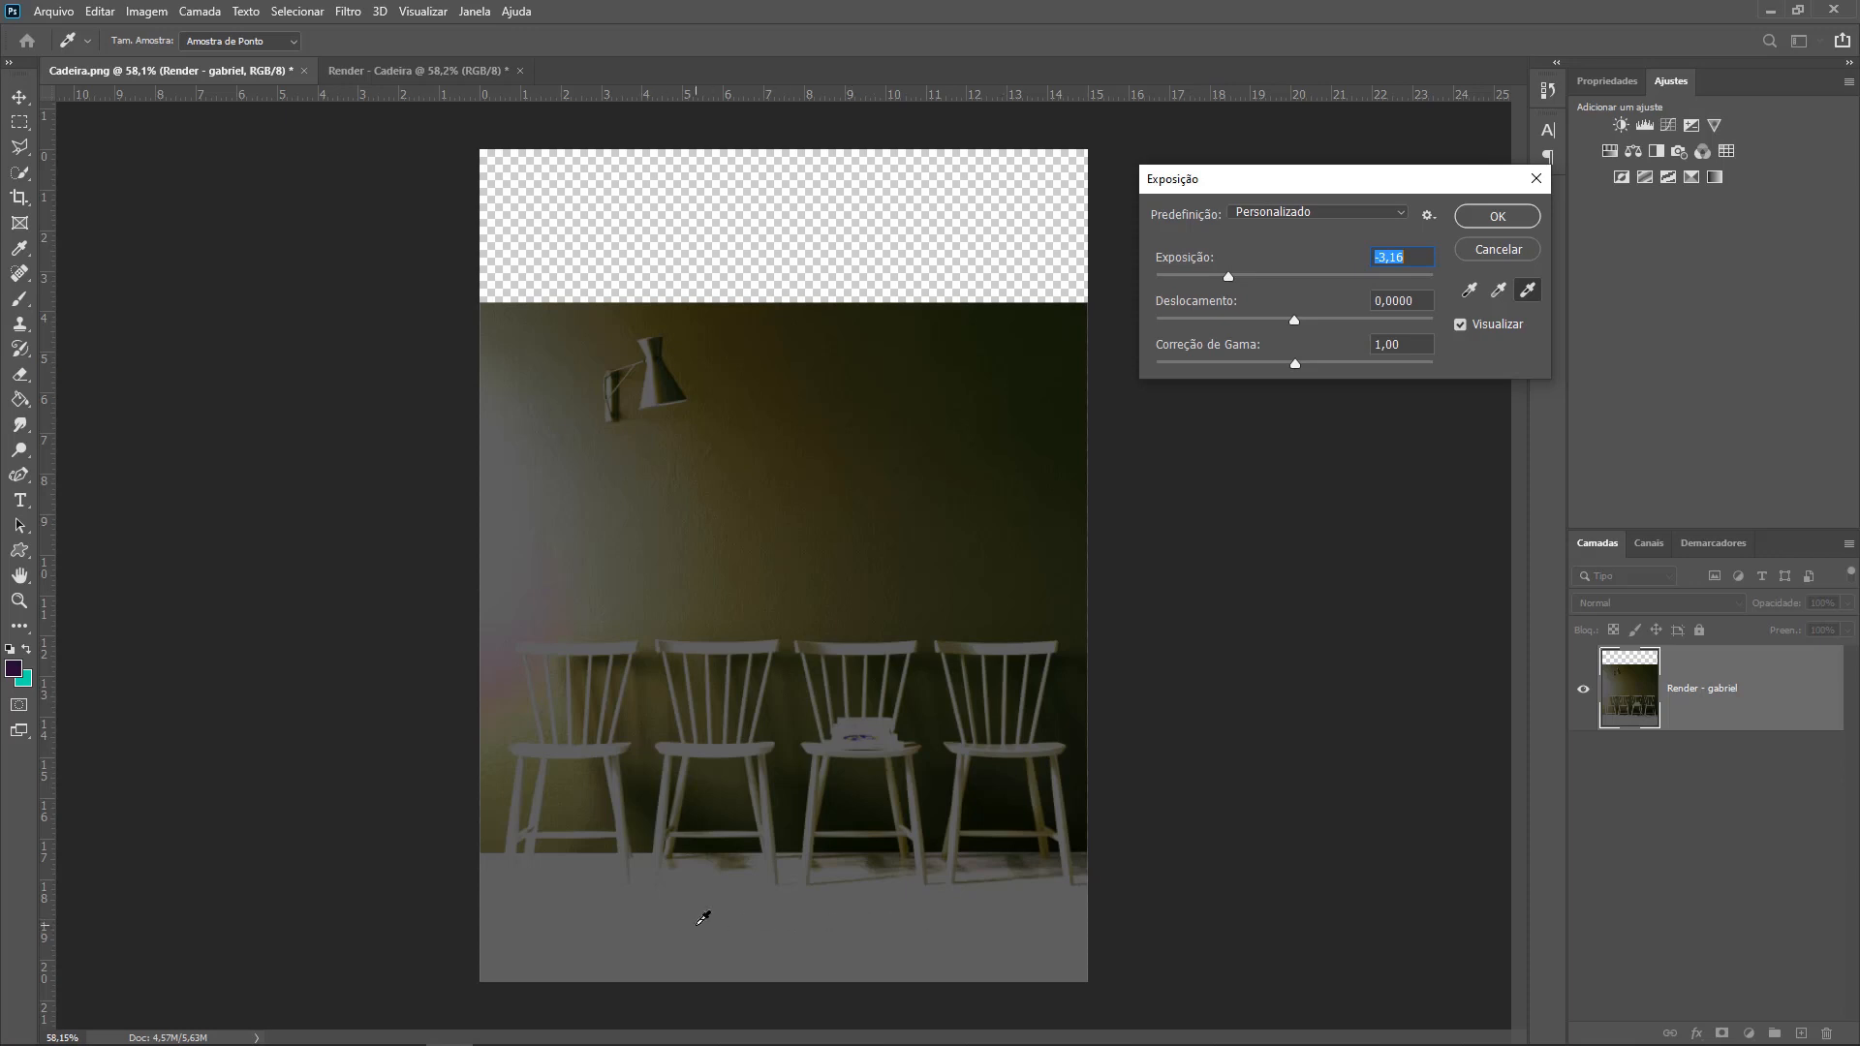
drag(1228, 277, 1217, 279)
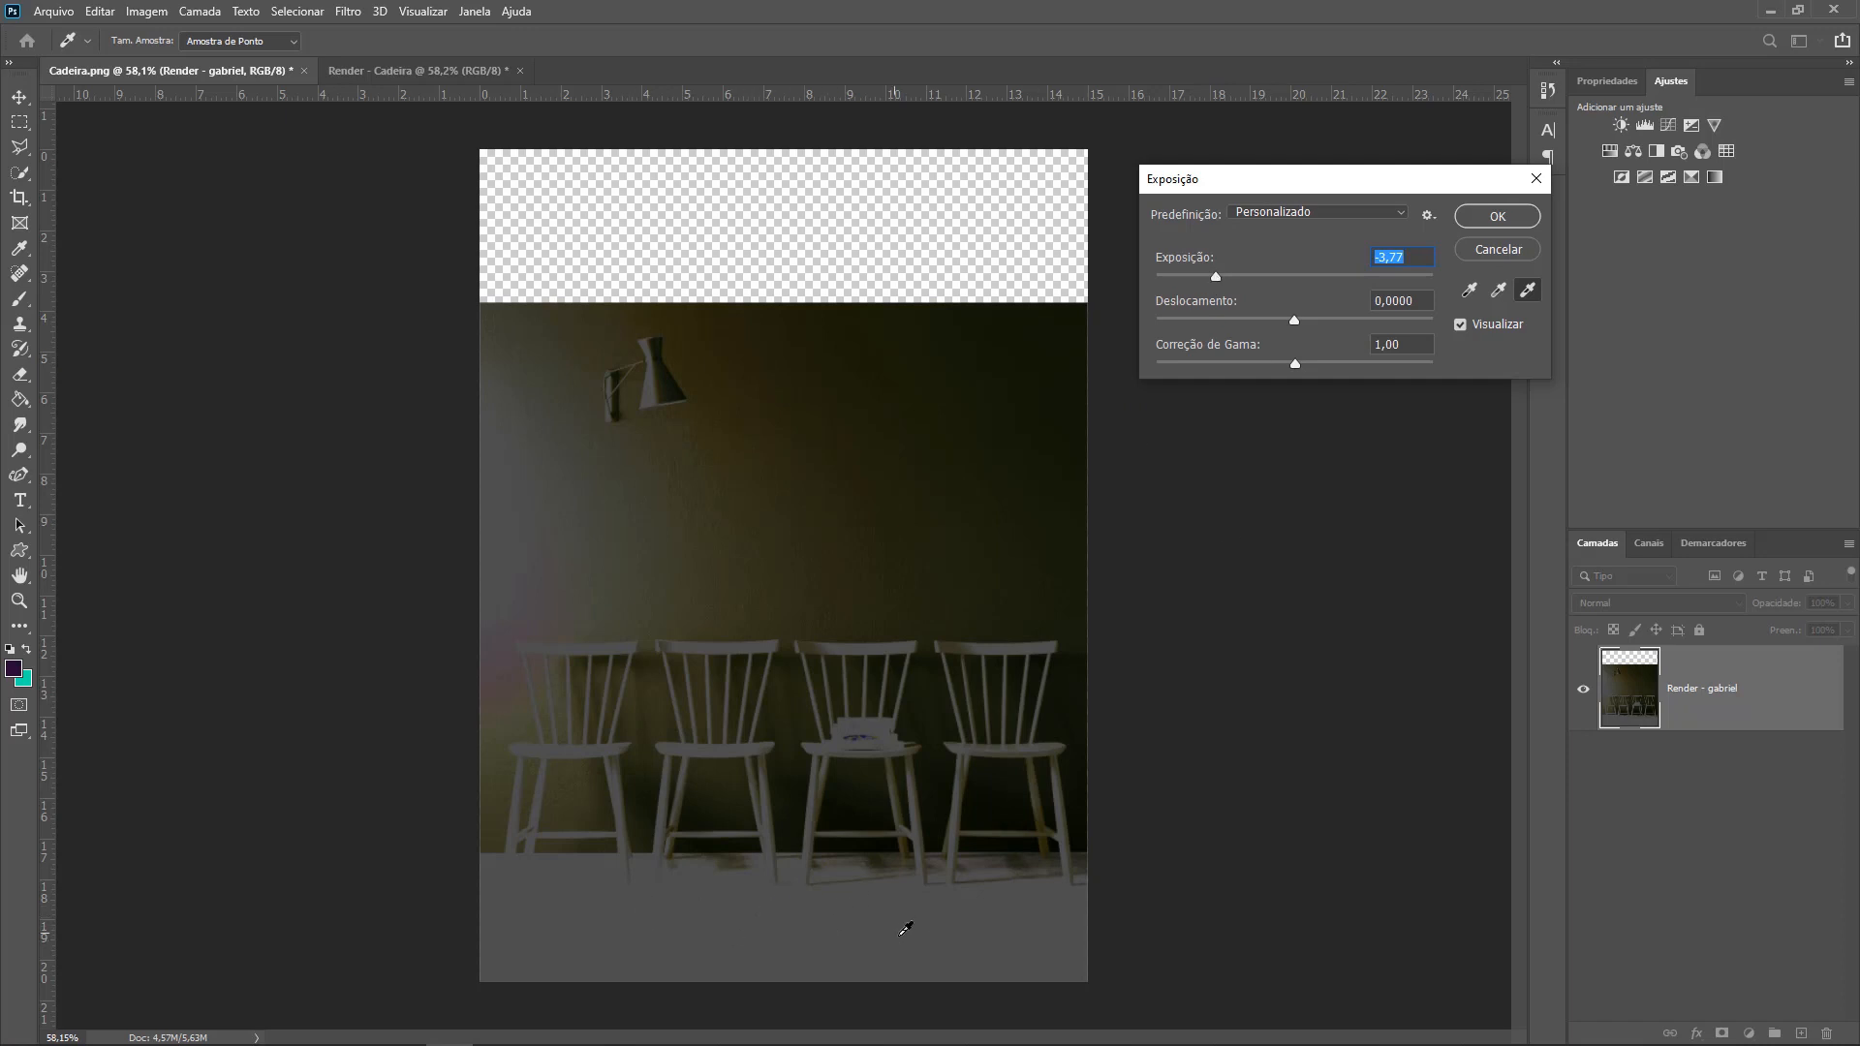
click(1497, 250)
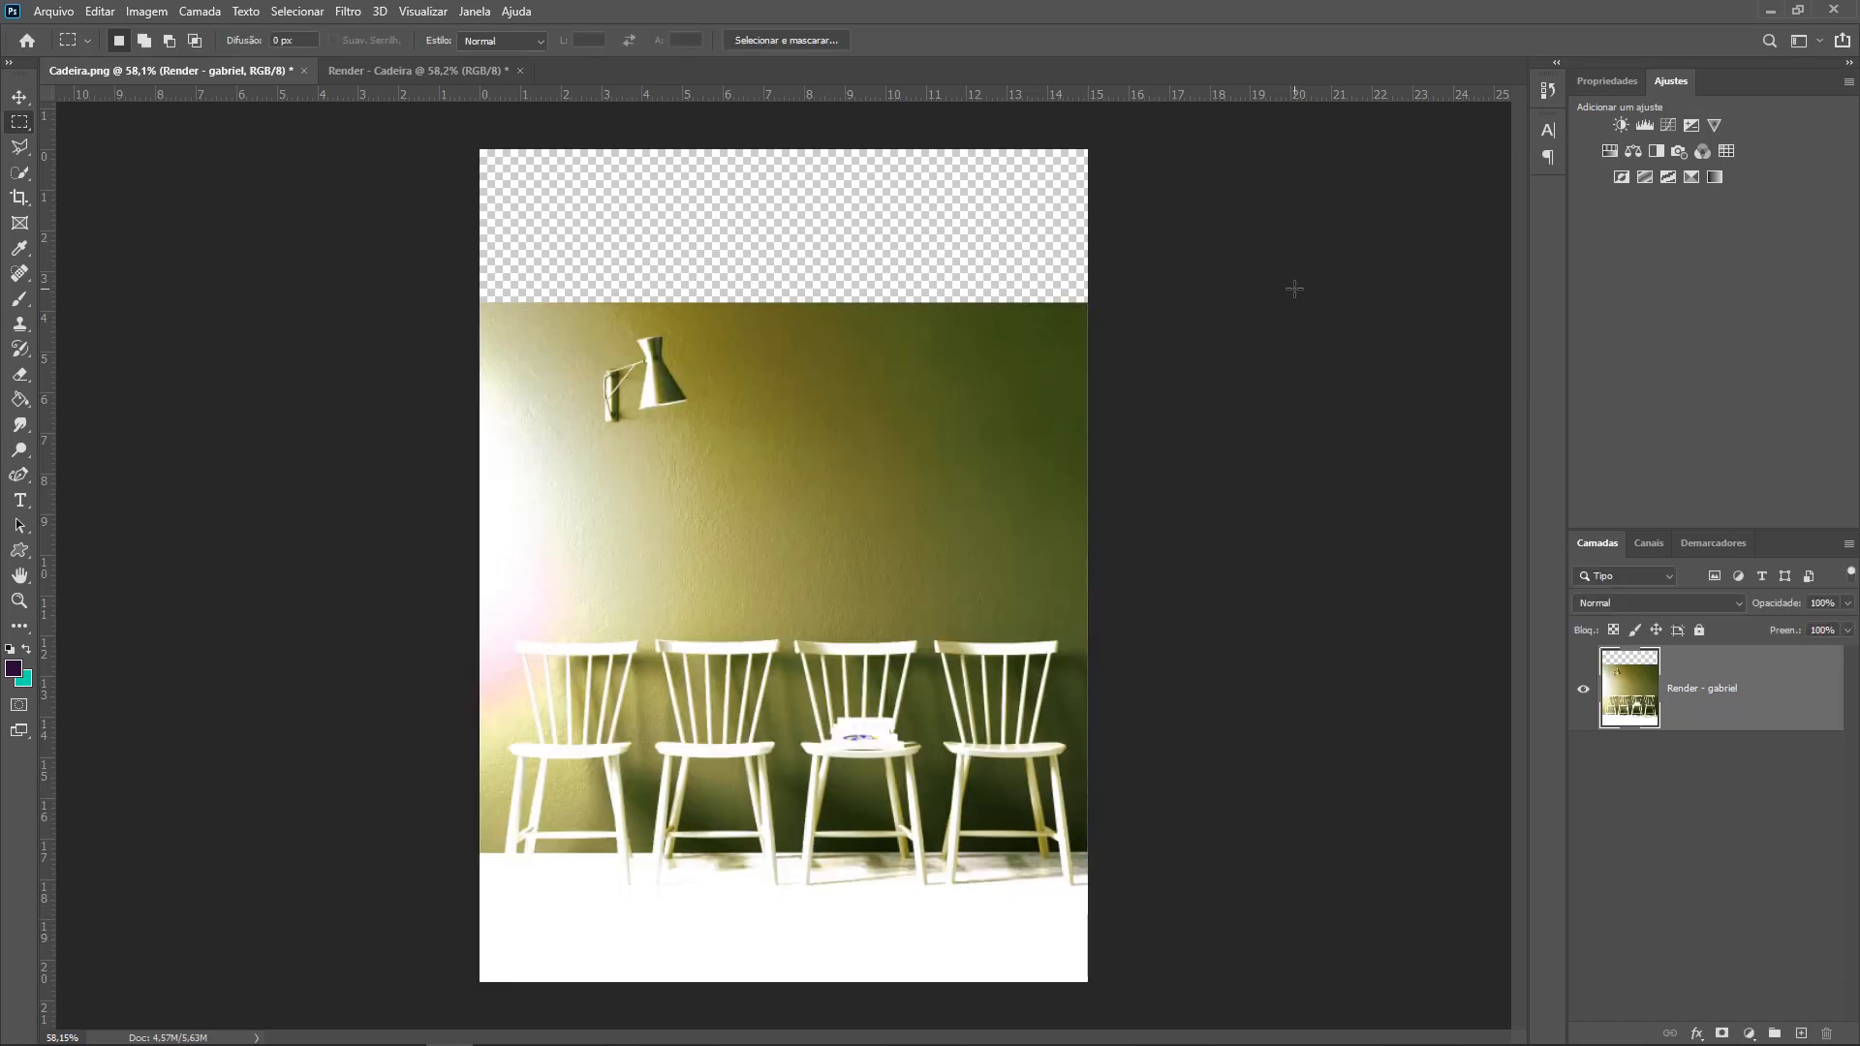
- Undo the cut and all the direct adjustments to restore the original photo
key(ctrl+z)
key(ctrl+z)
key(ctrl+z)
key(ctrl+z)
key(ctrl+z)
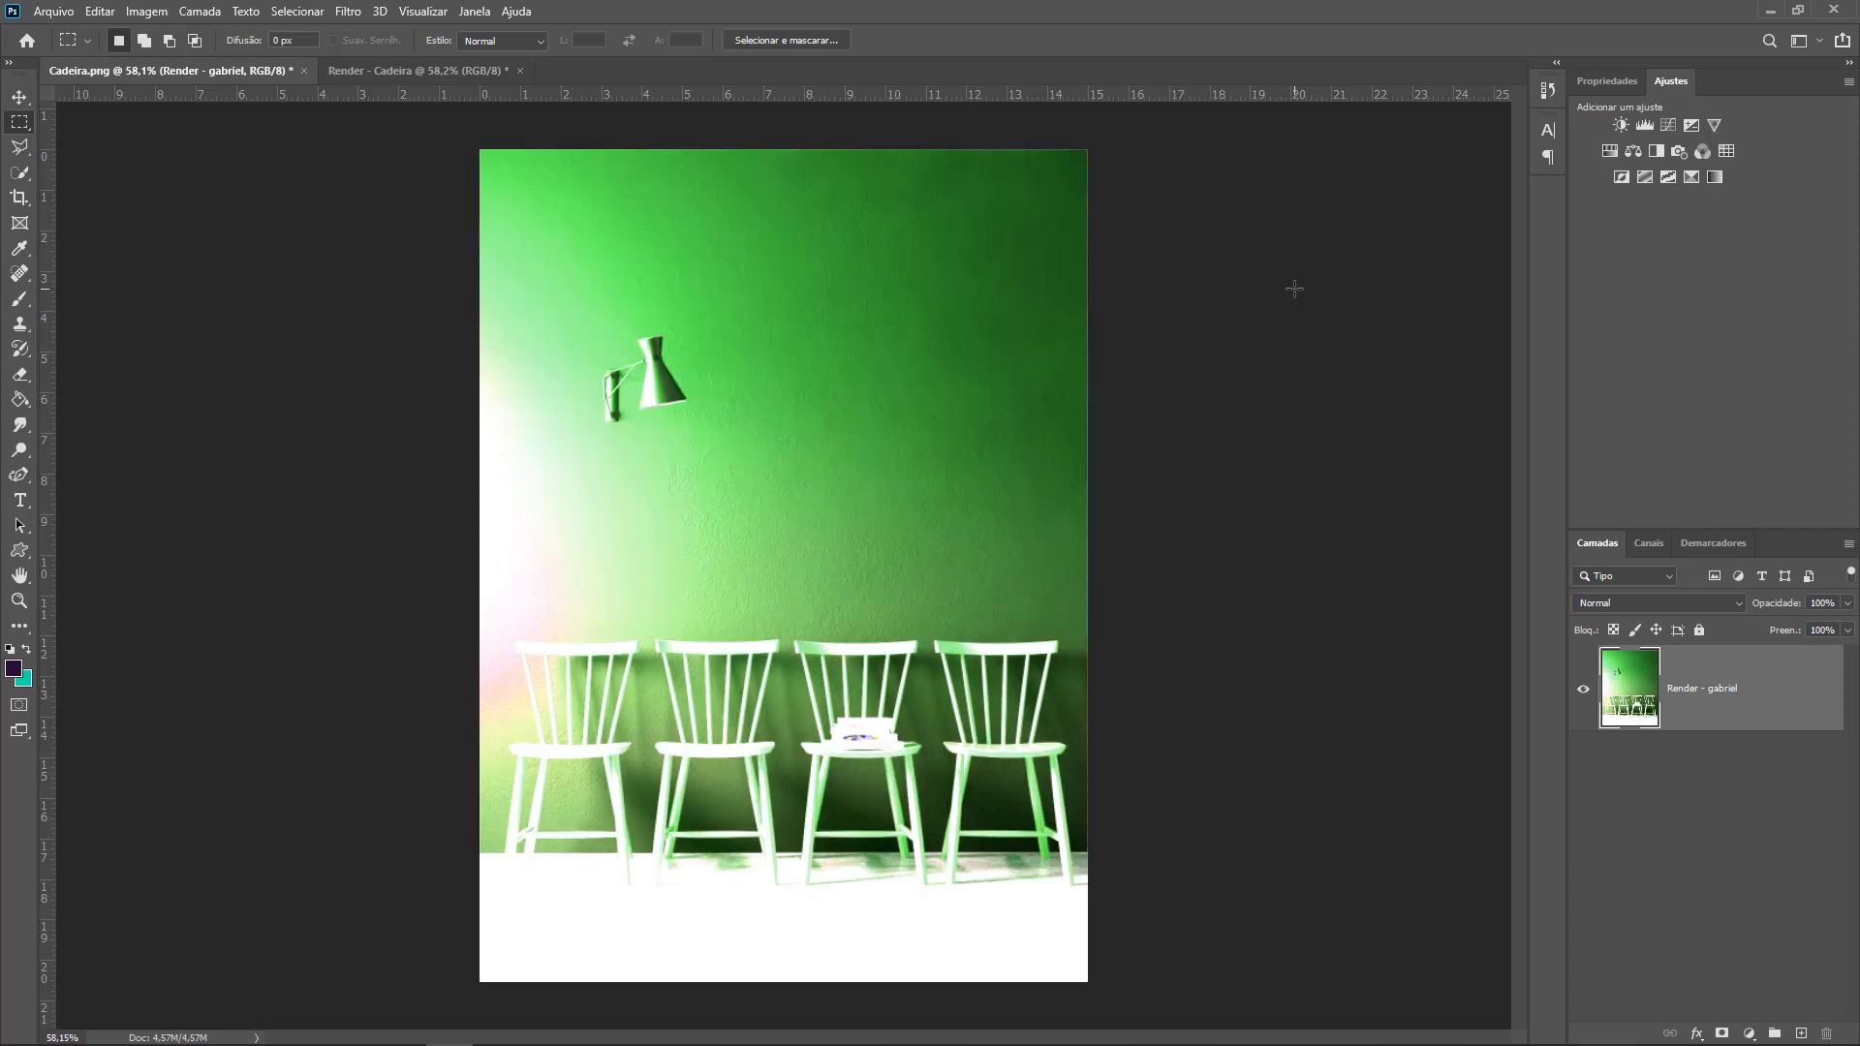
key(ctrl+z)
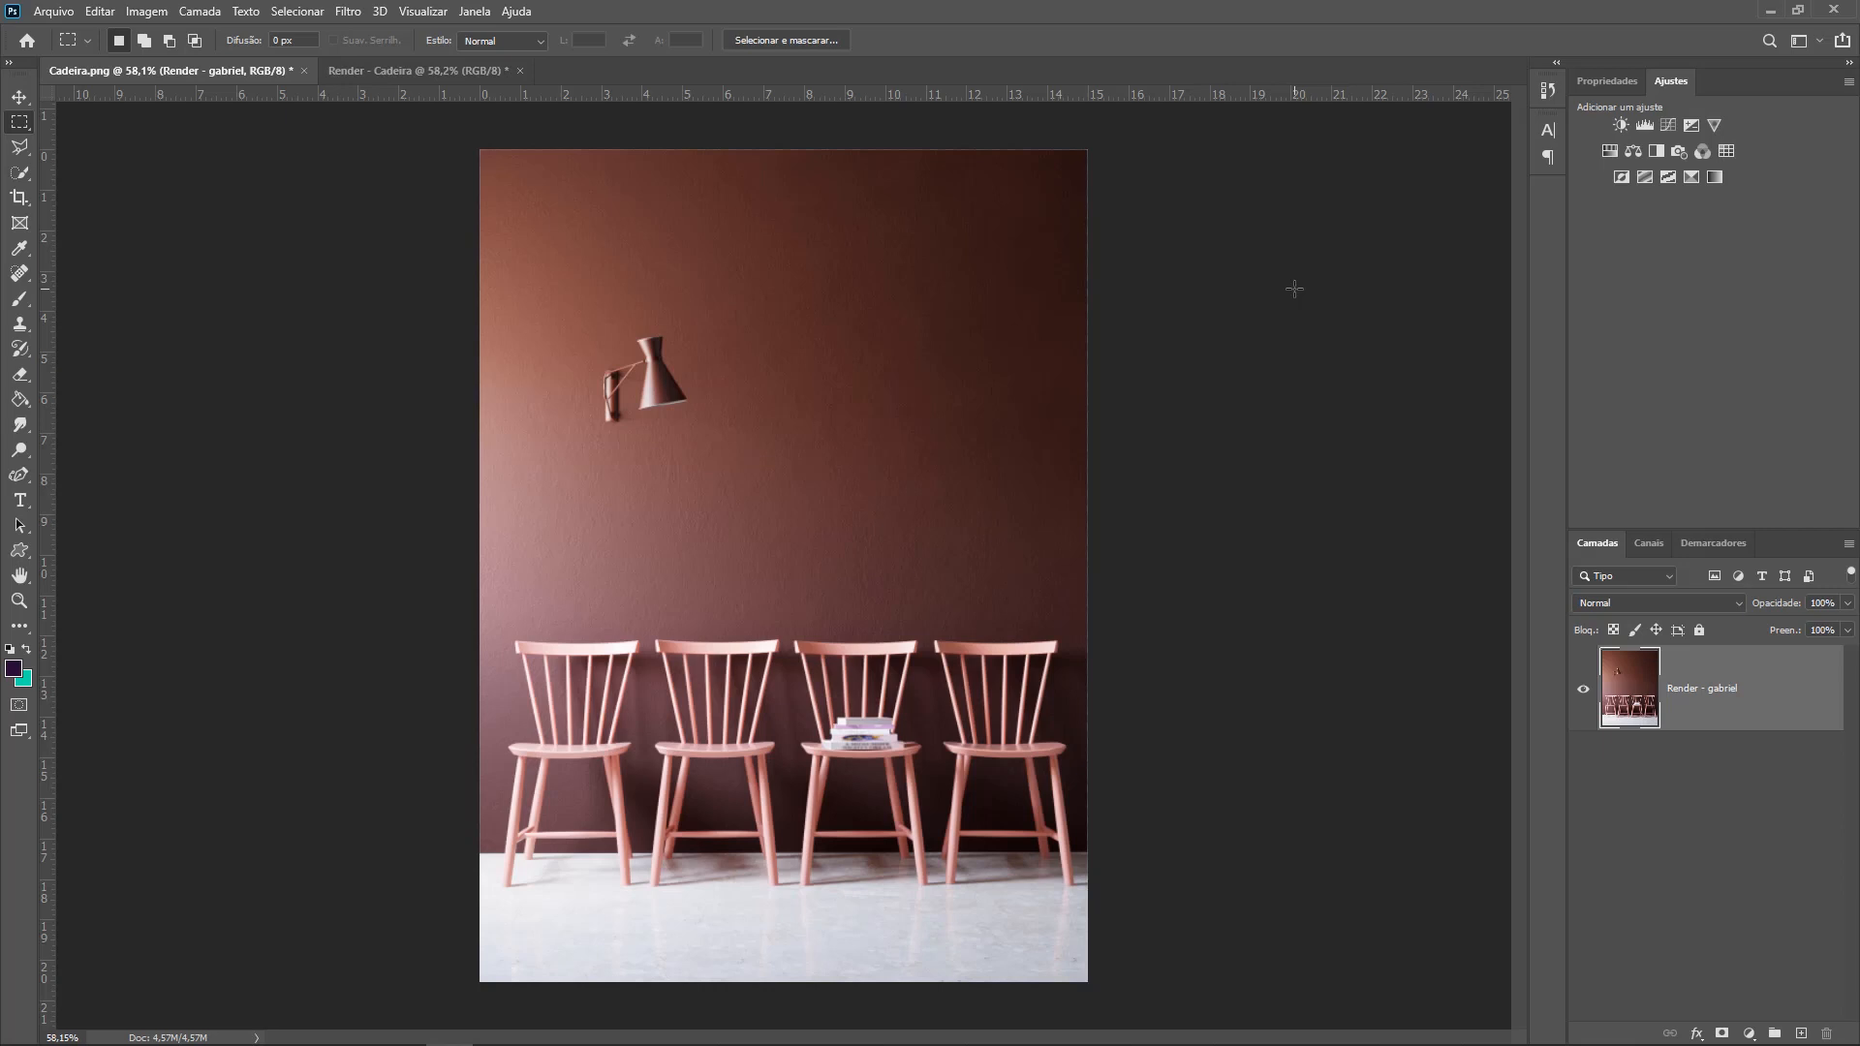
- Add an Exposure adjustment layer of +1.46 in the Render - Cadeira document
click(452, 71)
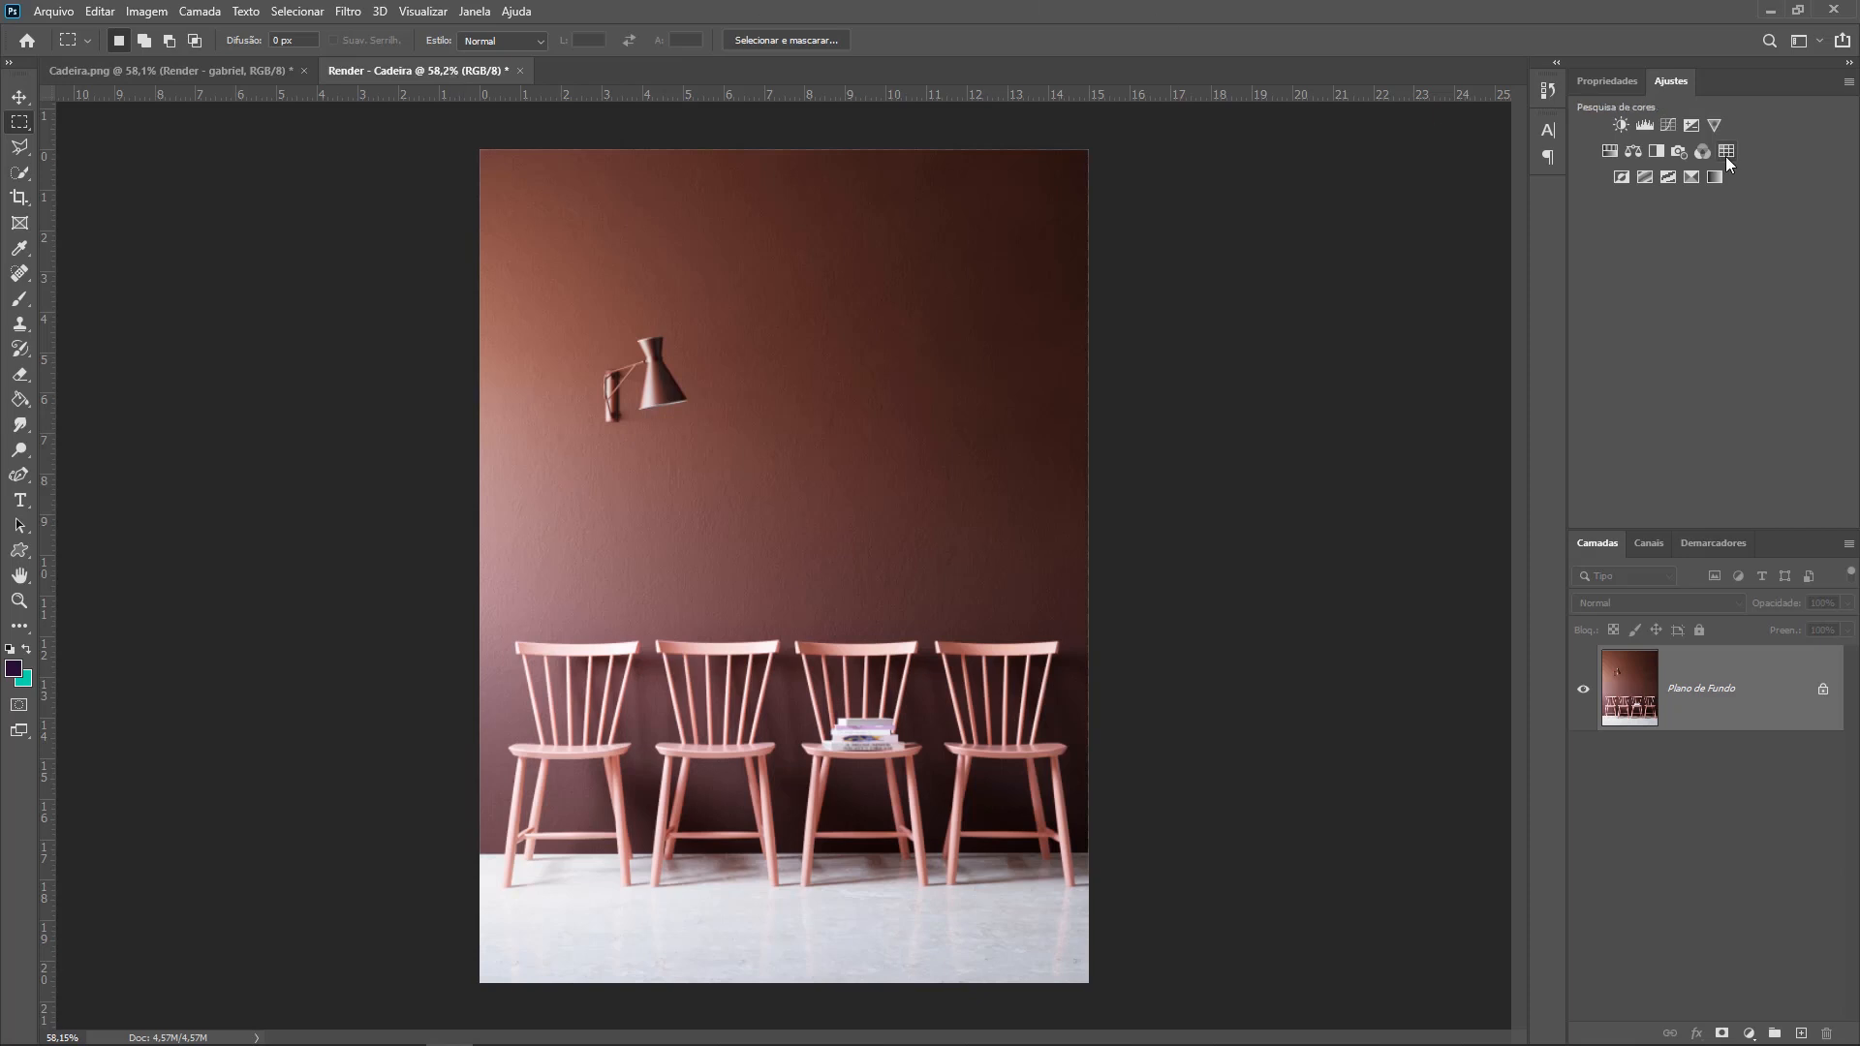
click(1695, 130)
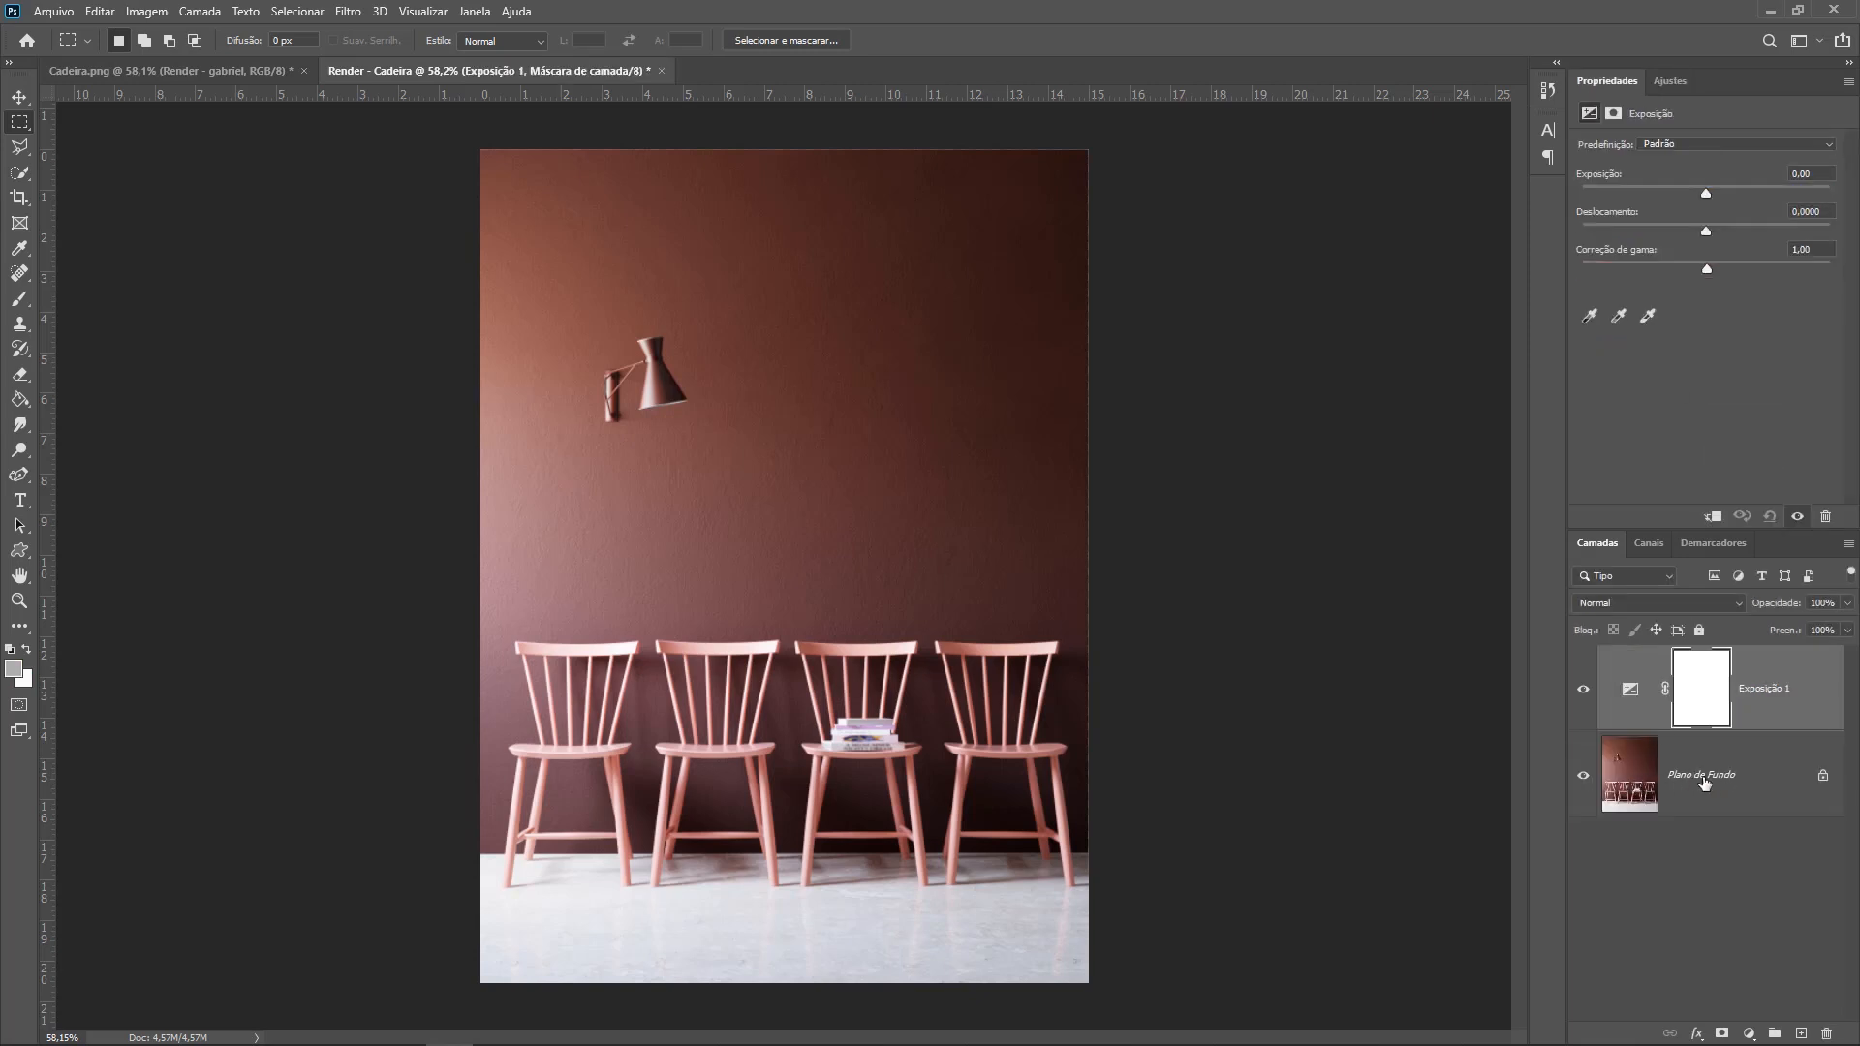
drag(1707, 194, 1734, 196)
- Add a Hue/Saturation adjustment layer and shift the red wall and chairs to green
click(1661, 83)
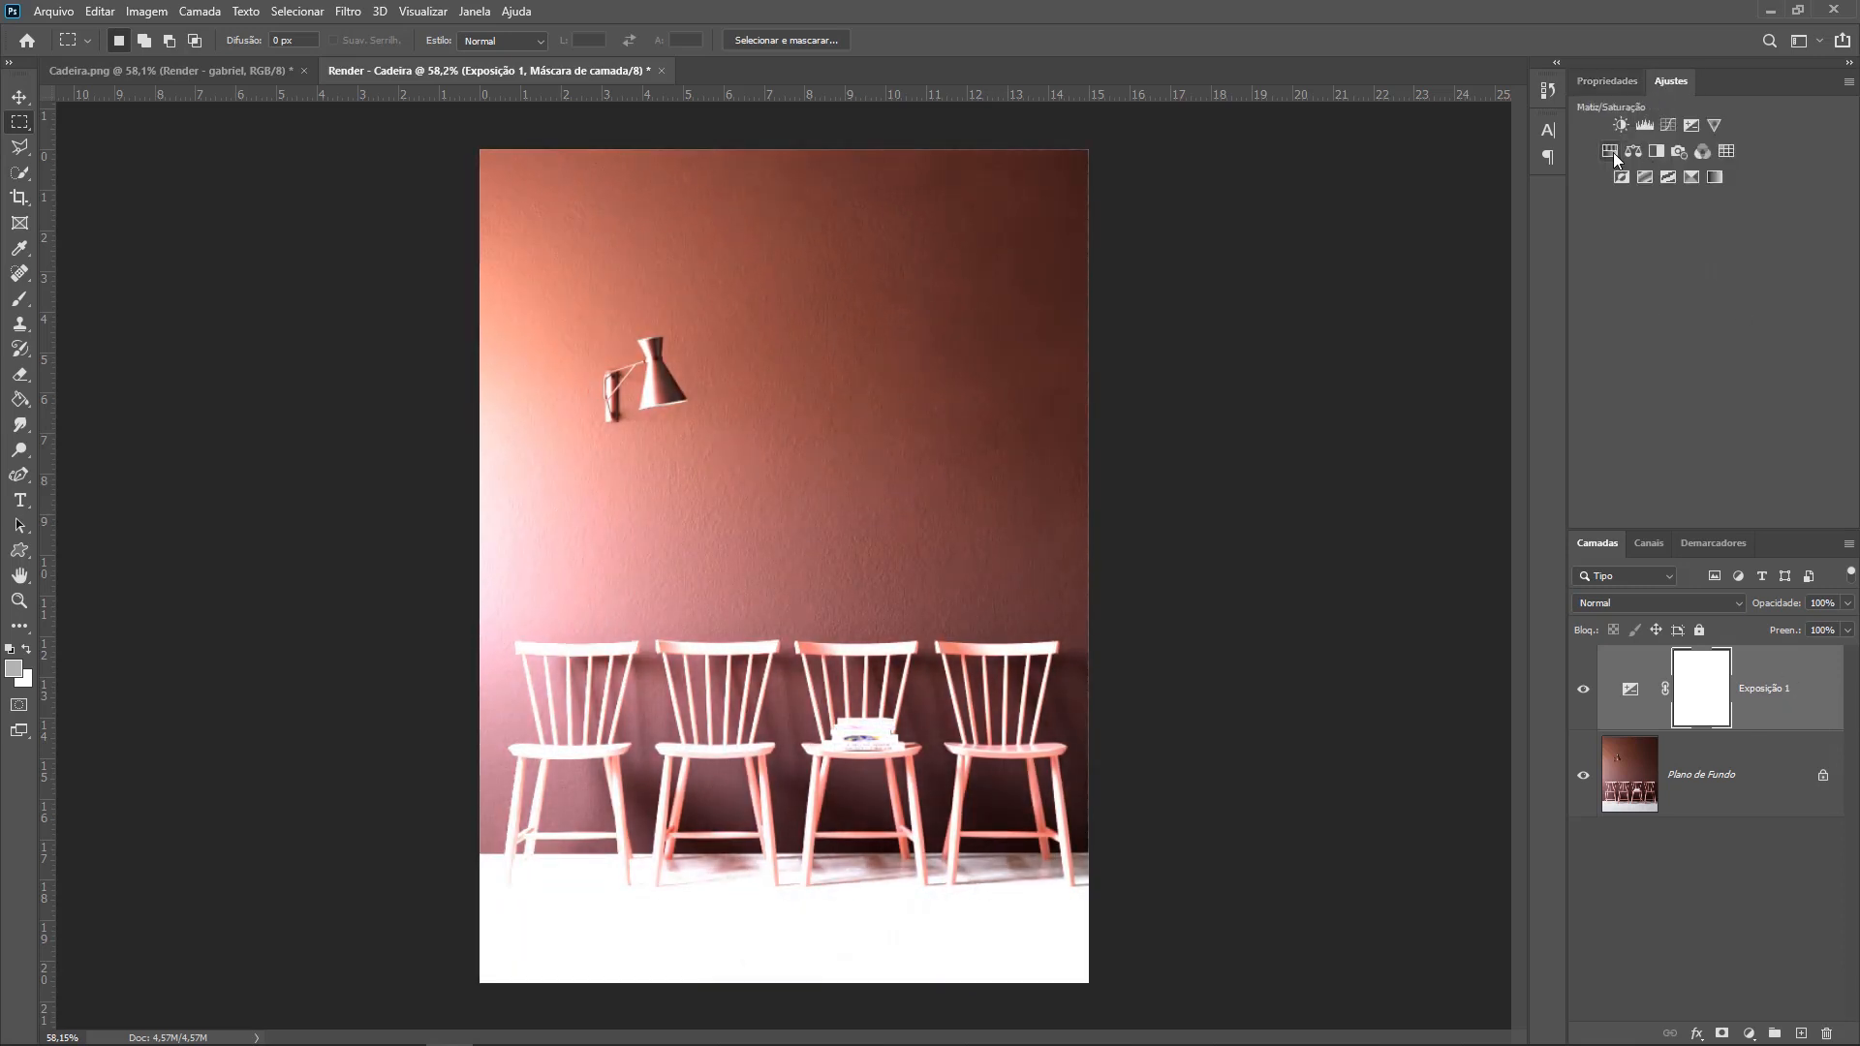
click(1613, 153)
drag(1706, 257, 1794, 223)
click(1703, 171)
click(1707, 194)
drag(1706, 295, 1663, 290)
- Add a Selective Color adjustment layer with Verdes set to Ciano -42, Magenta +36 and Preto +38
click(1676, 82)
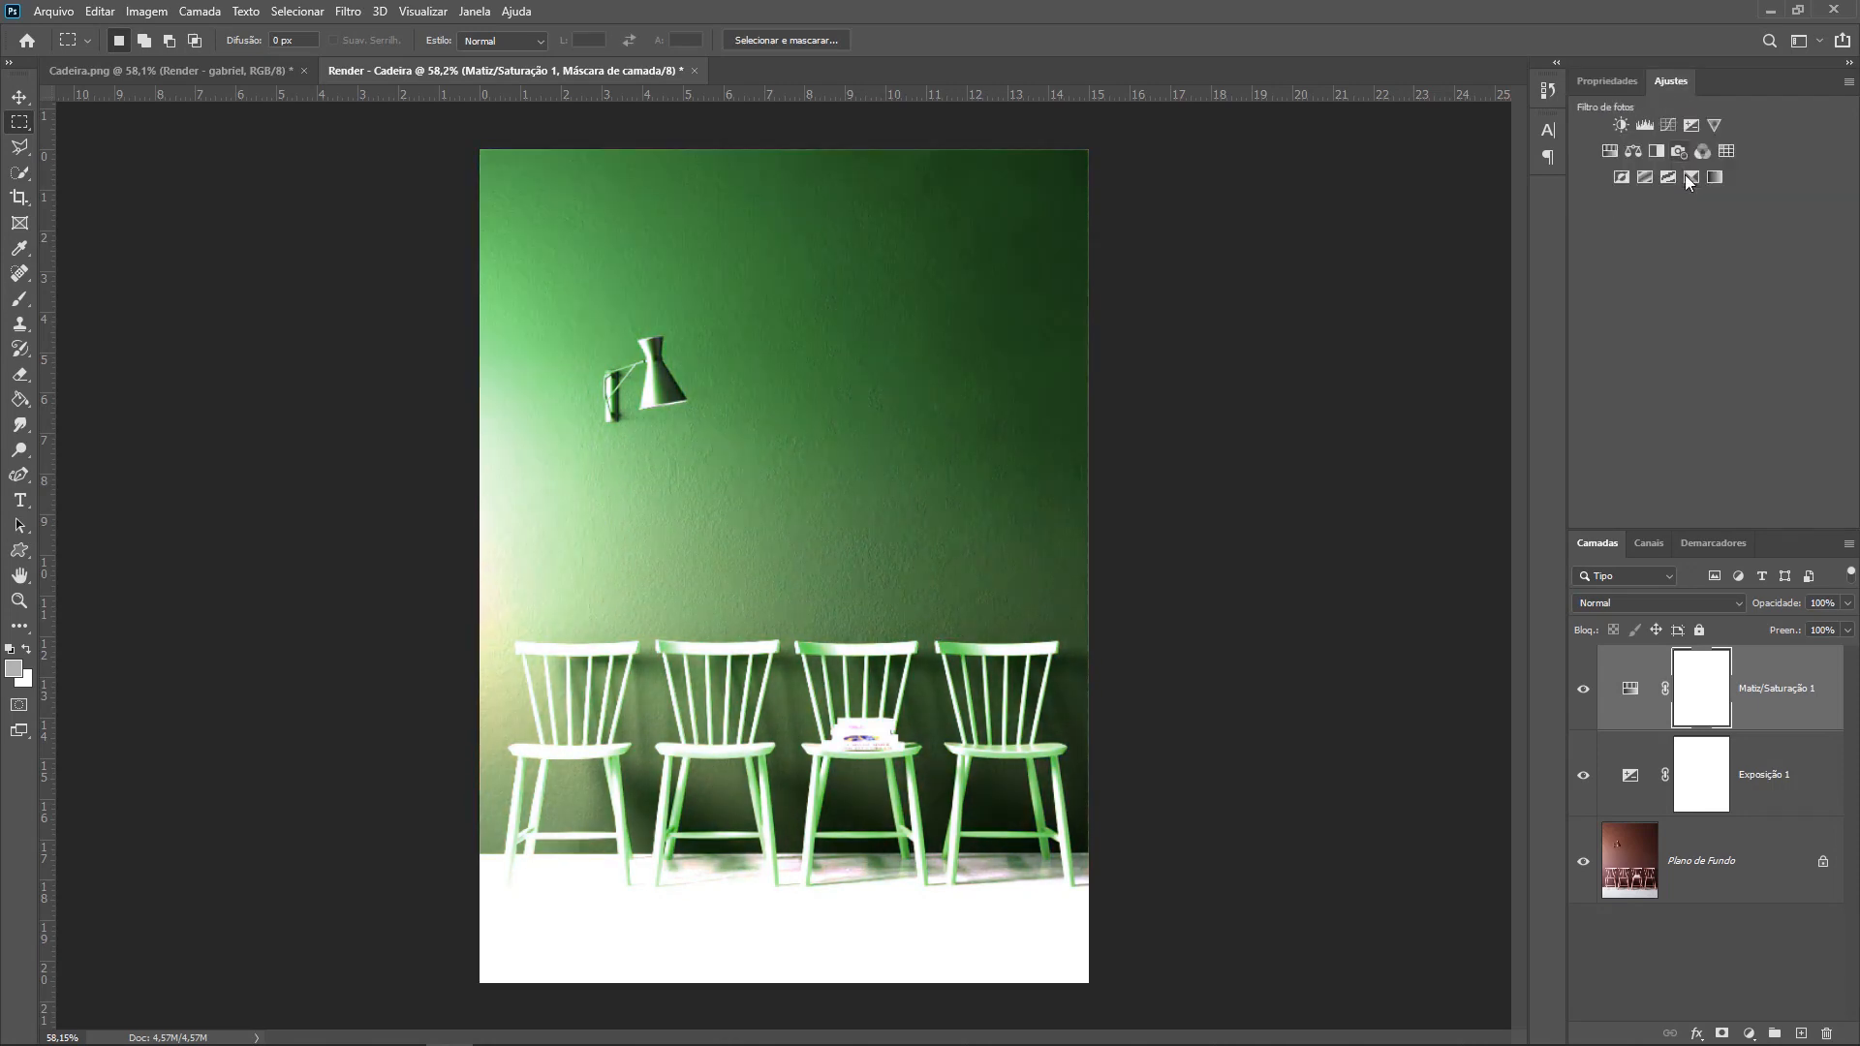
click(1713, 177)
click(1723, 164)
click(1686, 213)
drag(1706, 208, 1750, 245)
drag(1706, 319, 1753, 320)
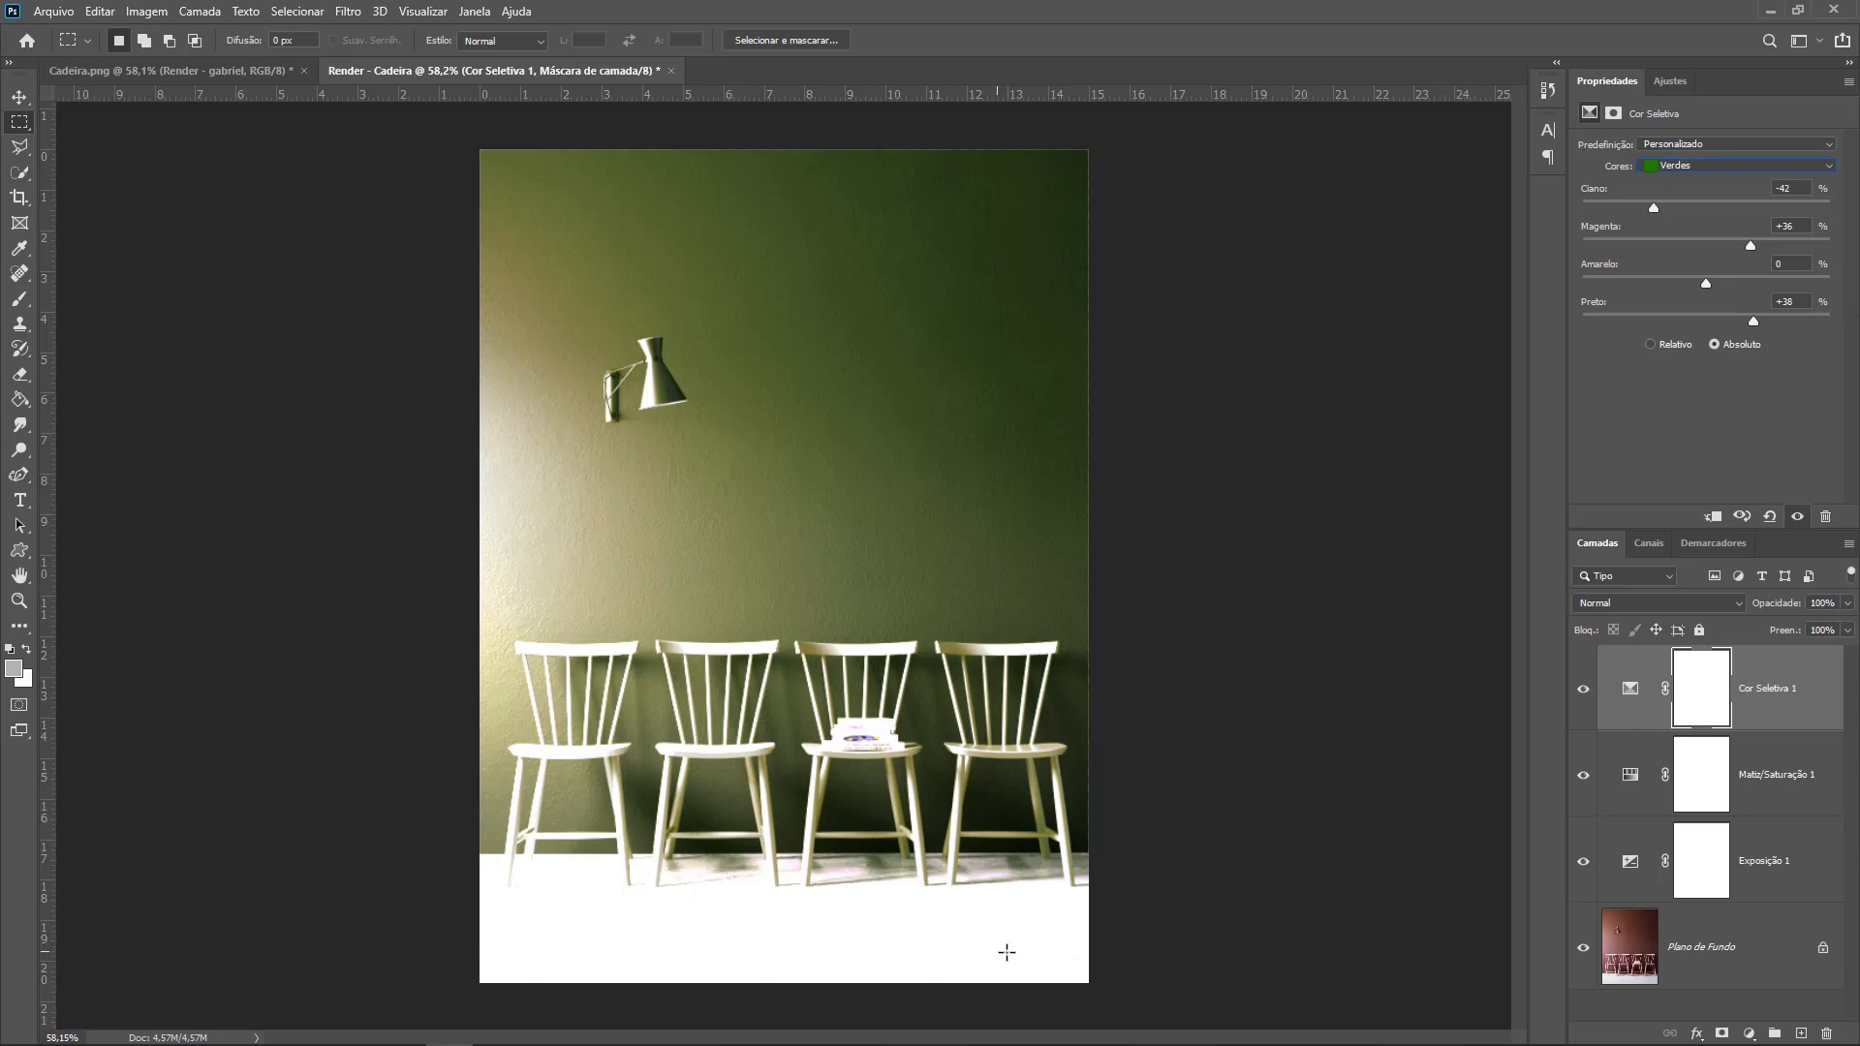
- Reopen the existing Exposure adjustment layer and lower its exposure to near zero
click(1633, 866)
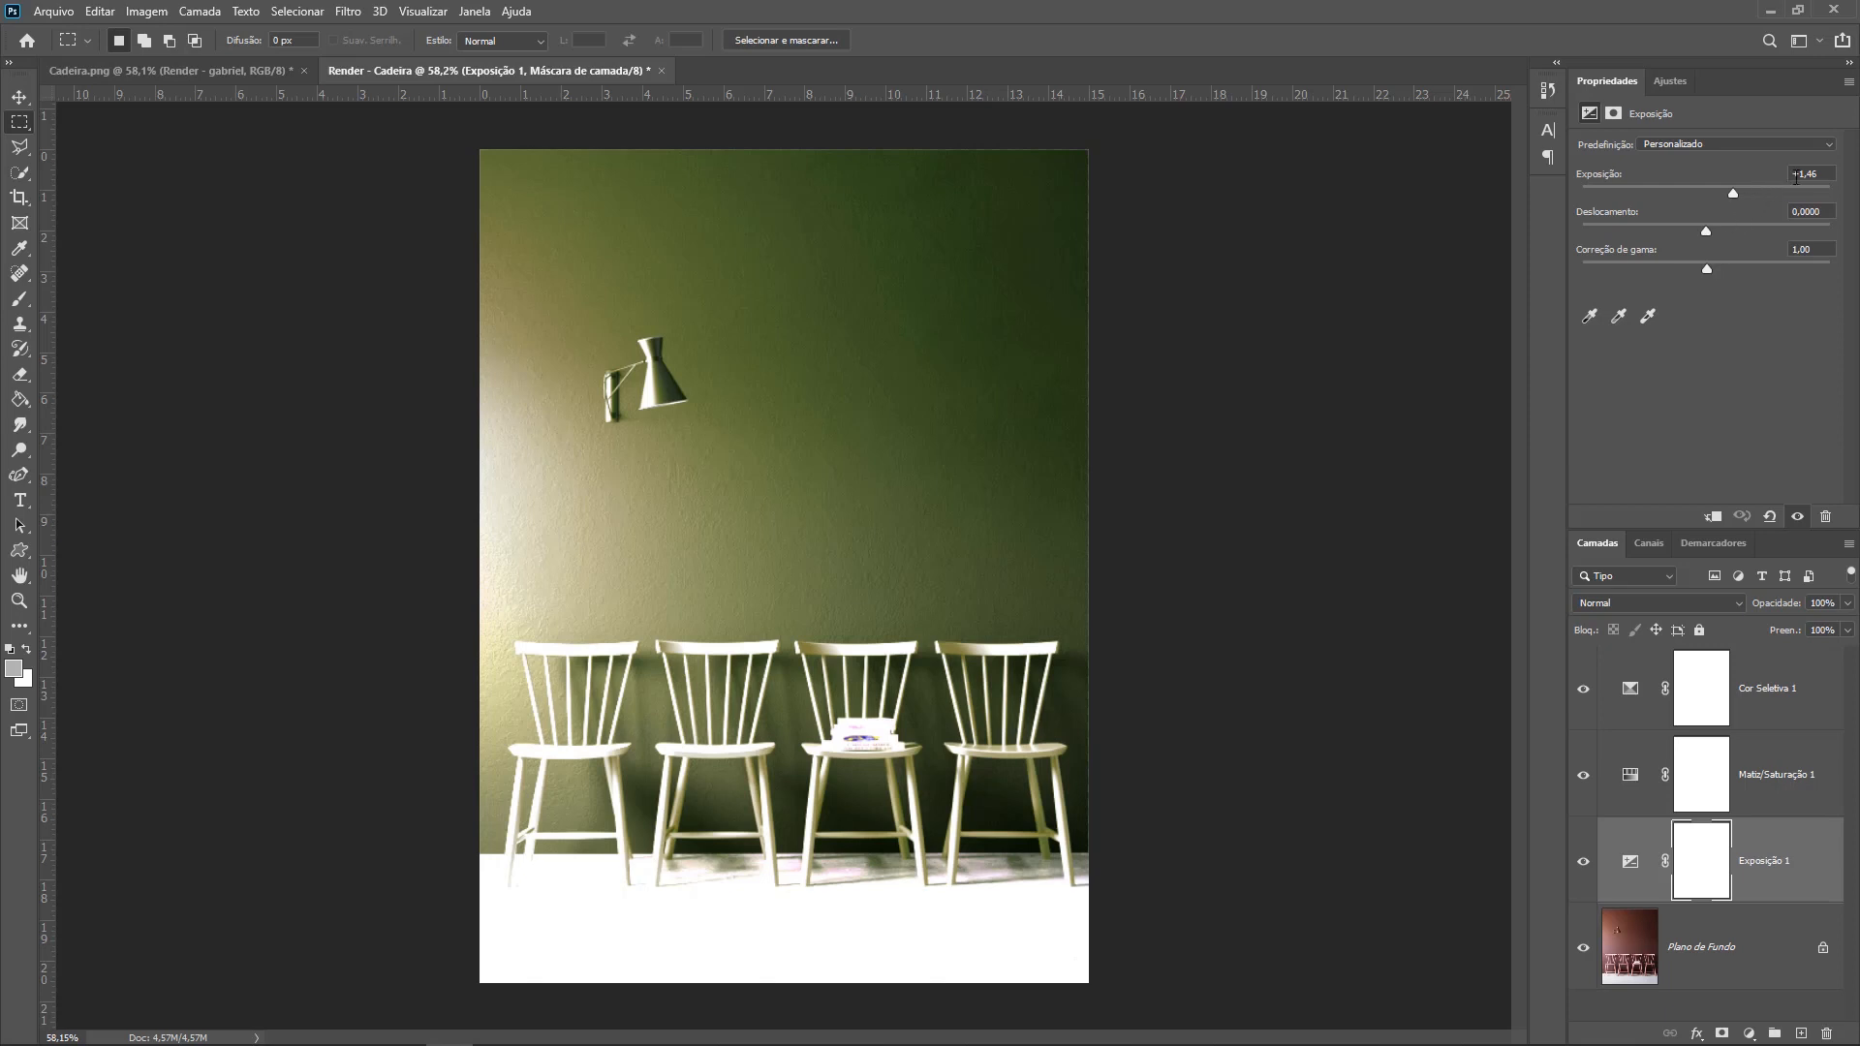
click(1831, 176)
drag(1733, 195, 1702, 195)
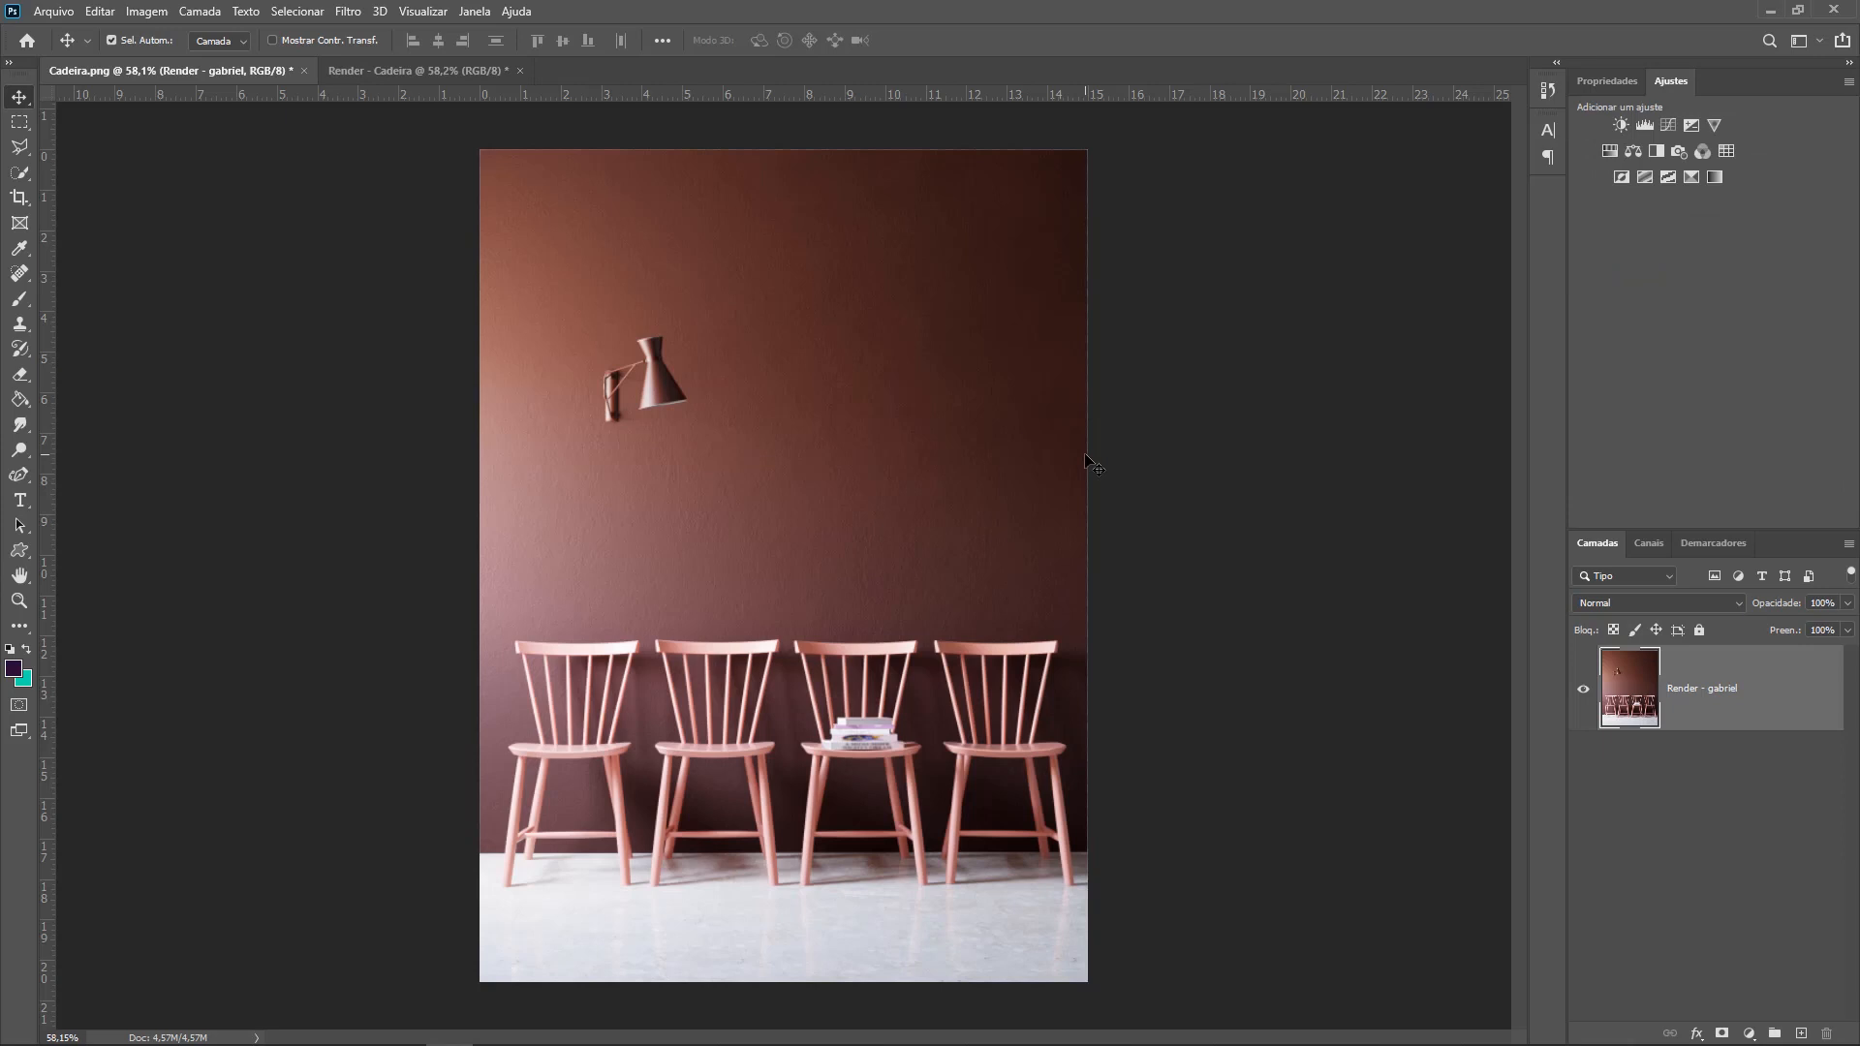
- Apply an Exposure adjustment of +2.18 directly to the original photo in Cadeira.png
click(431, 70)
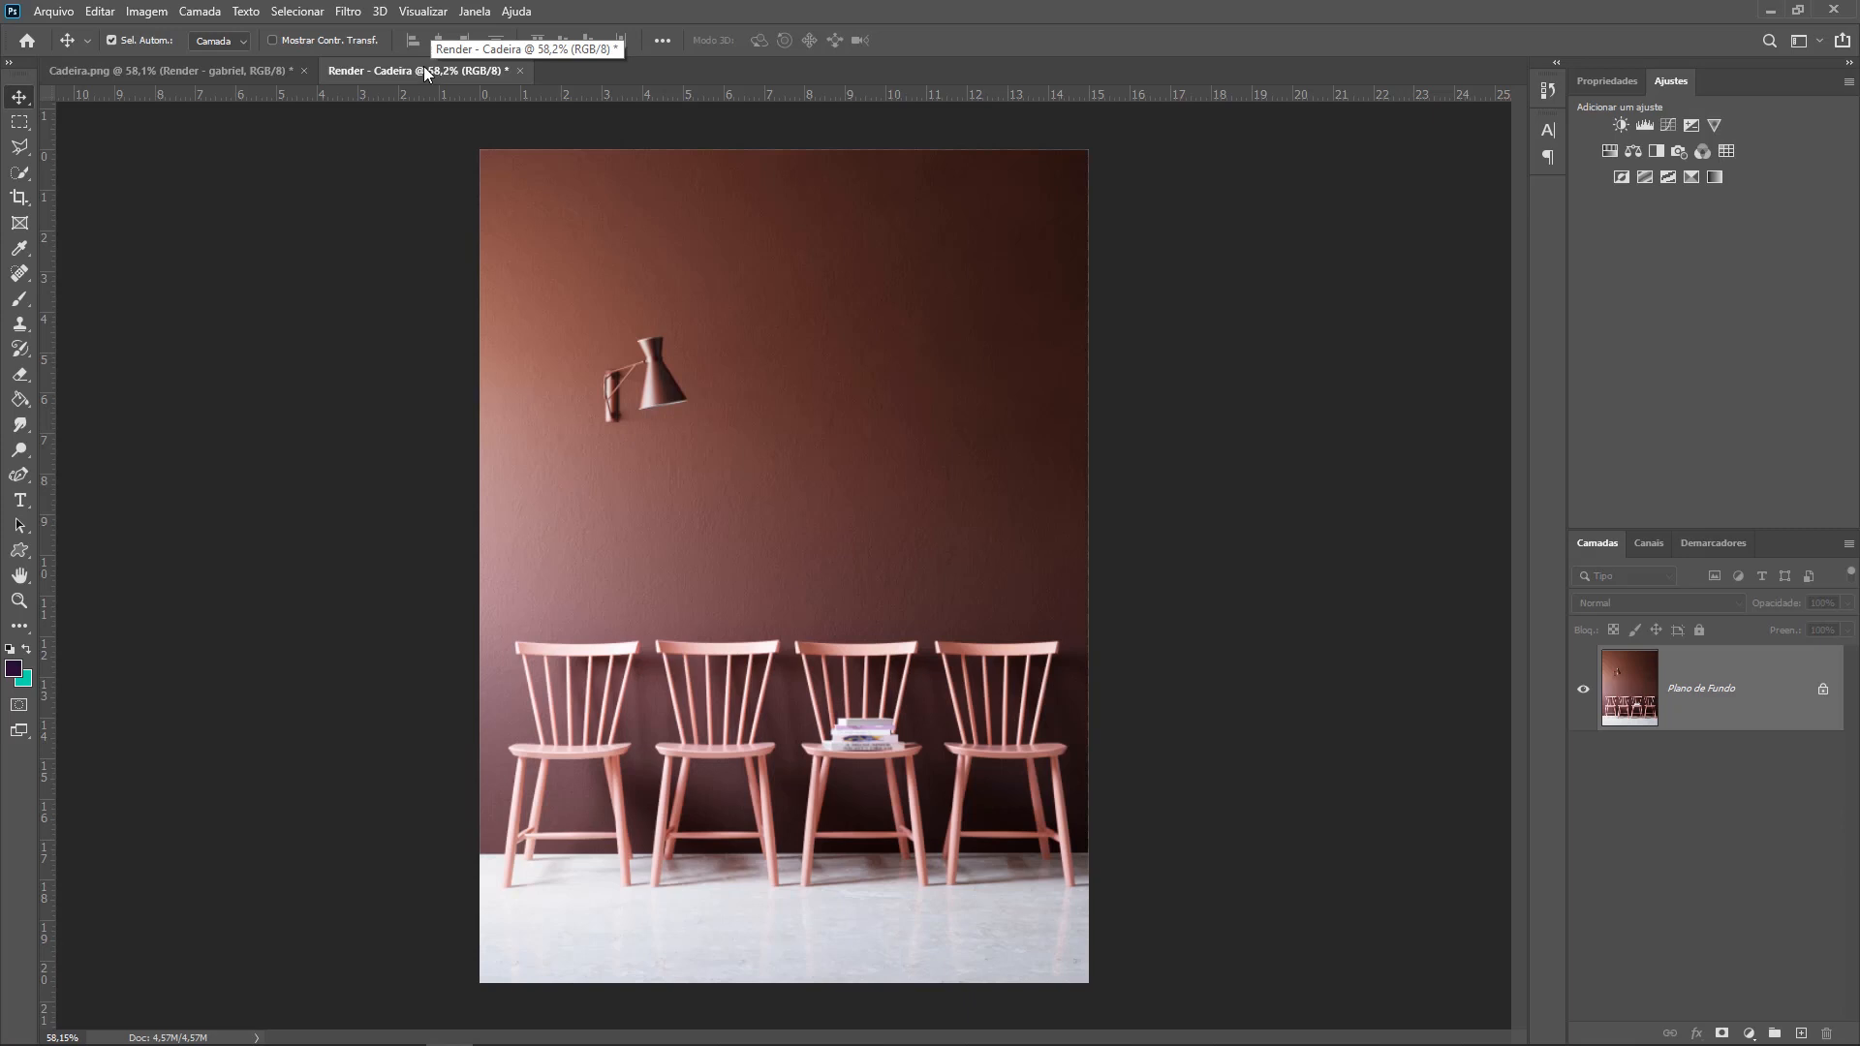
click(235, 71)
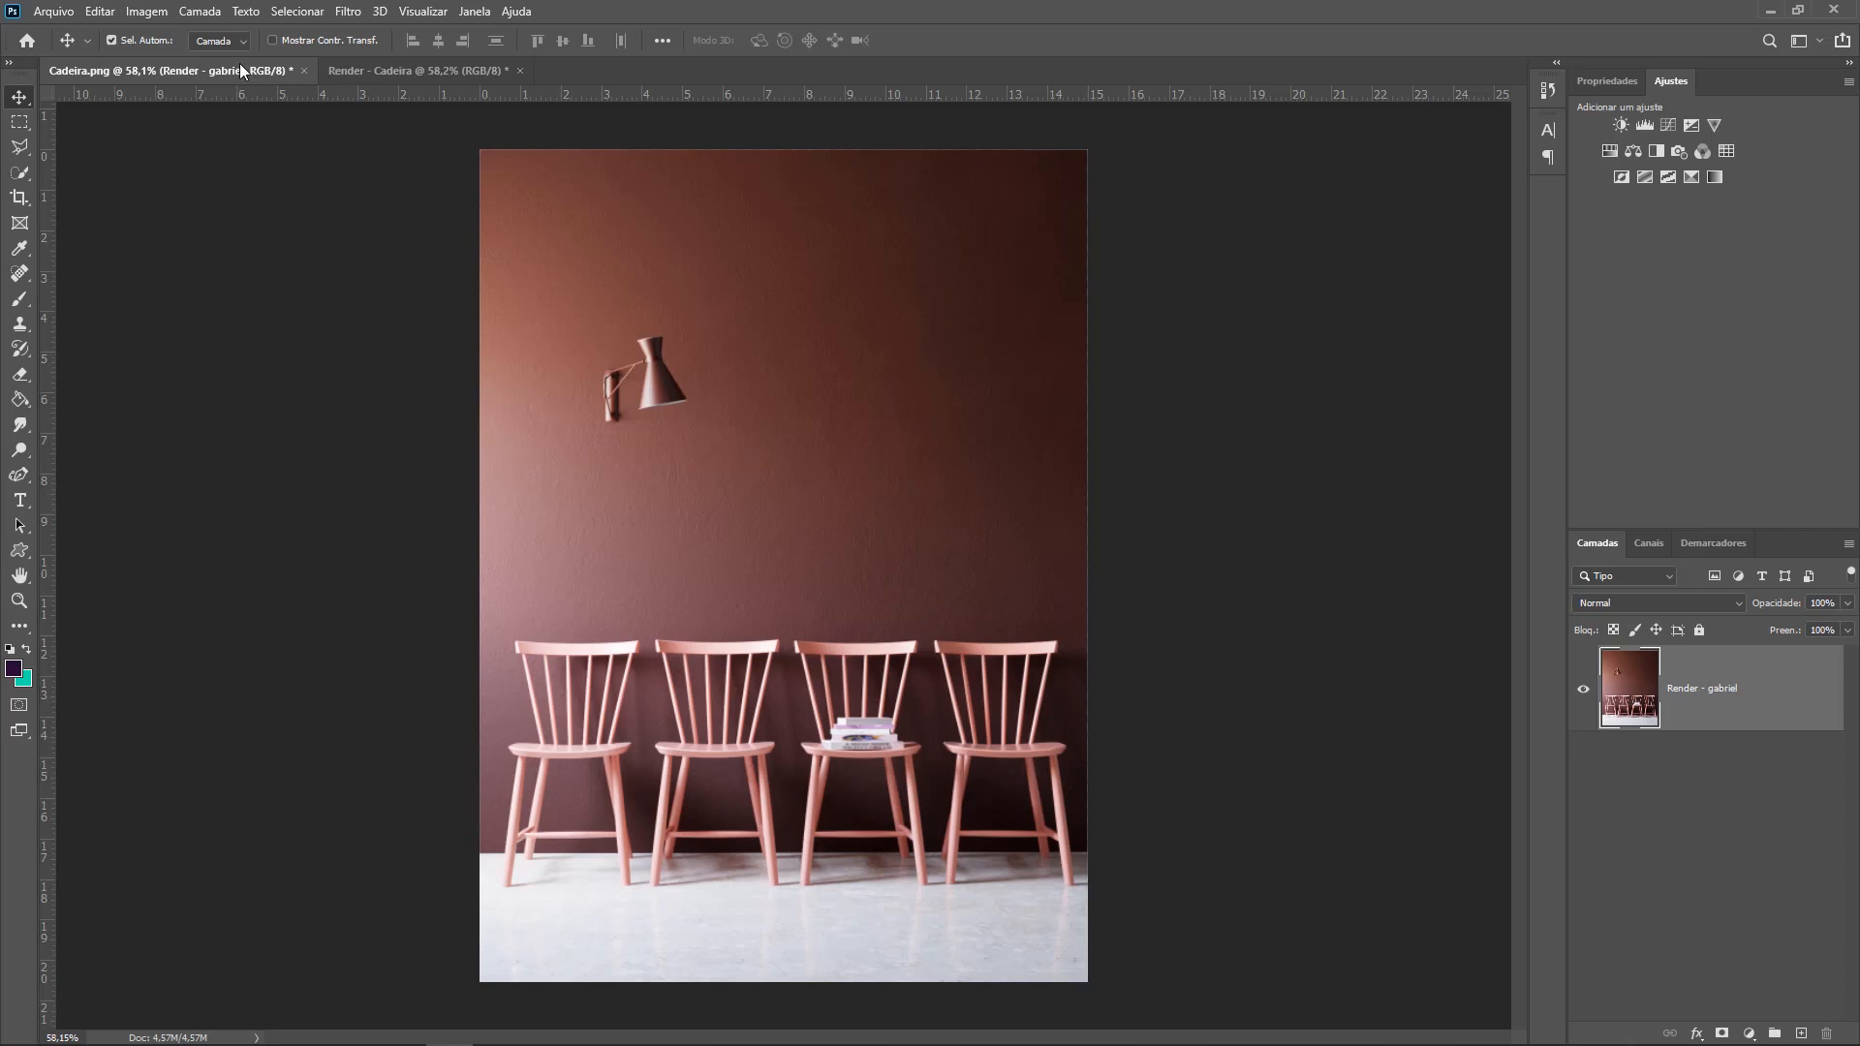
click(155, 13)
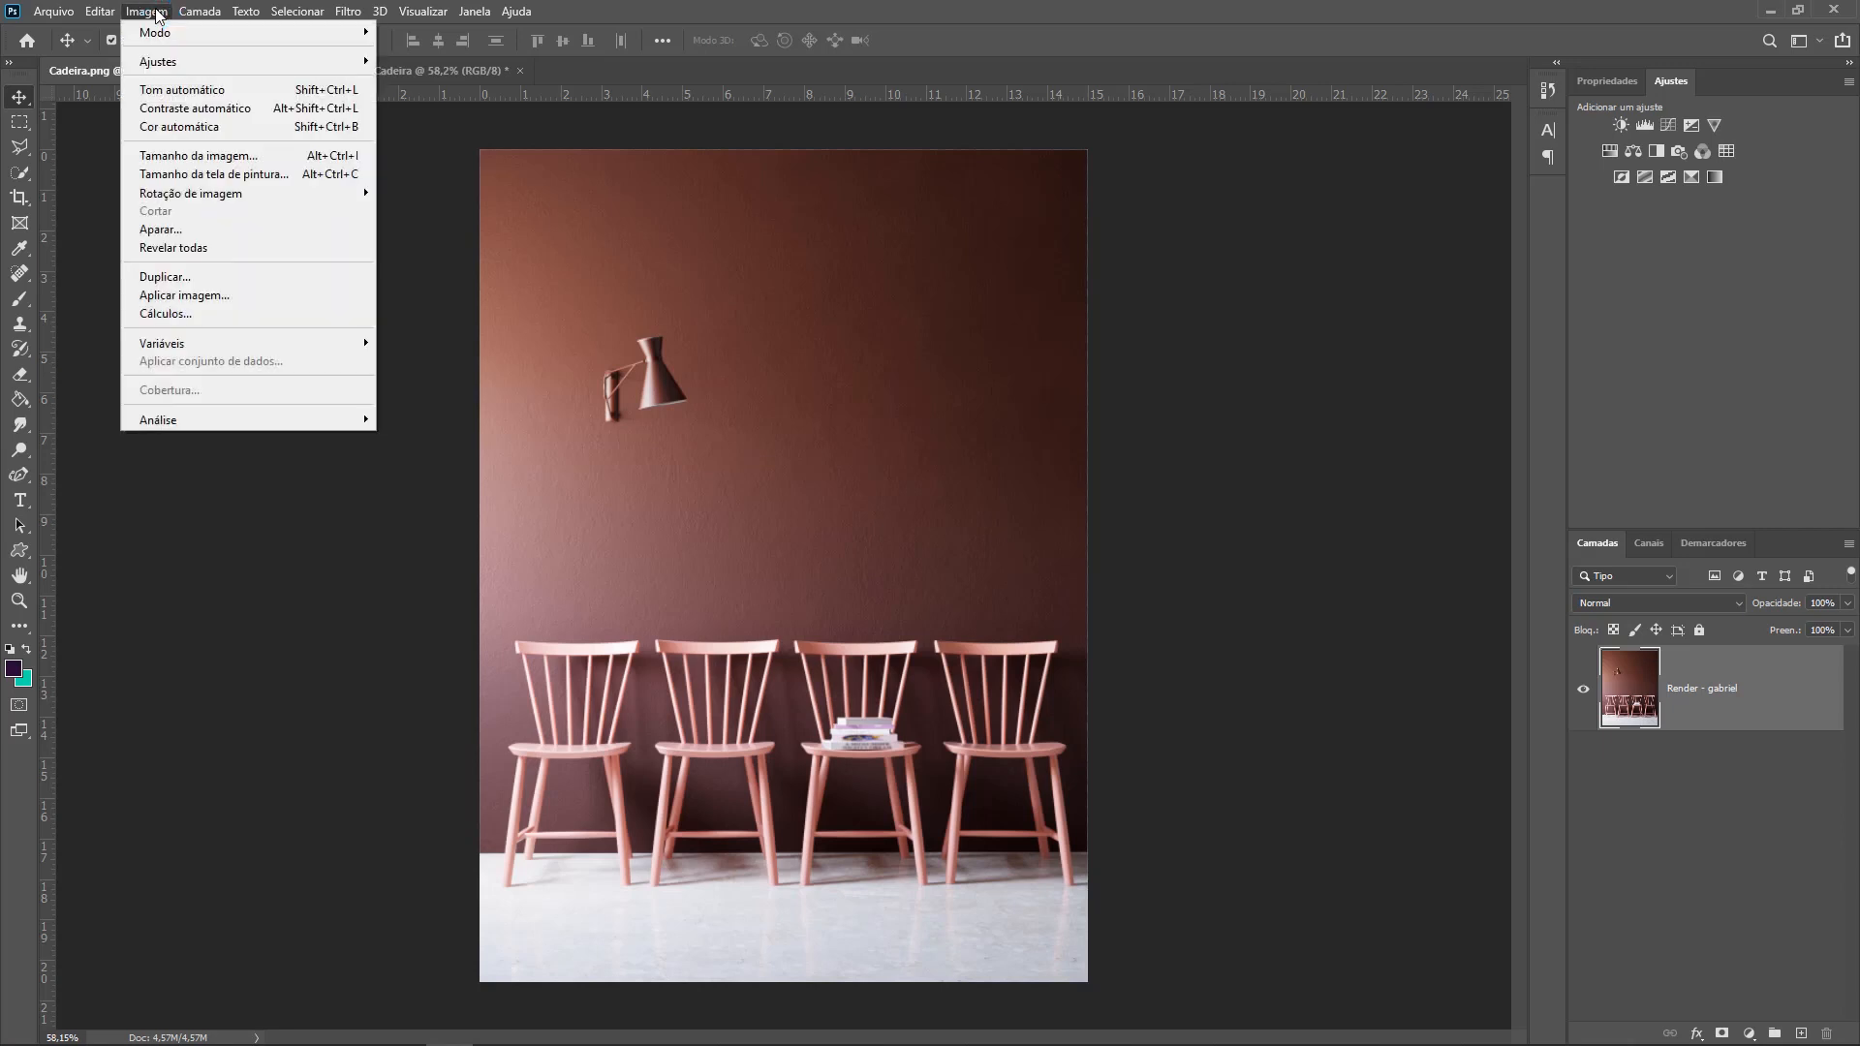
mouse_move(193, 65)
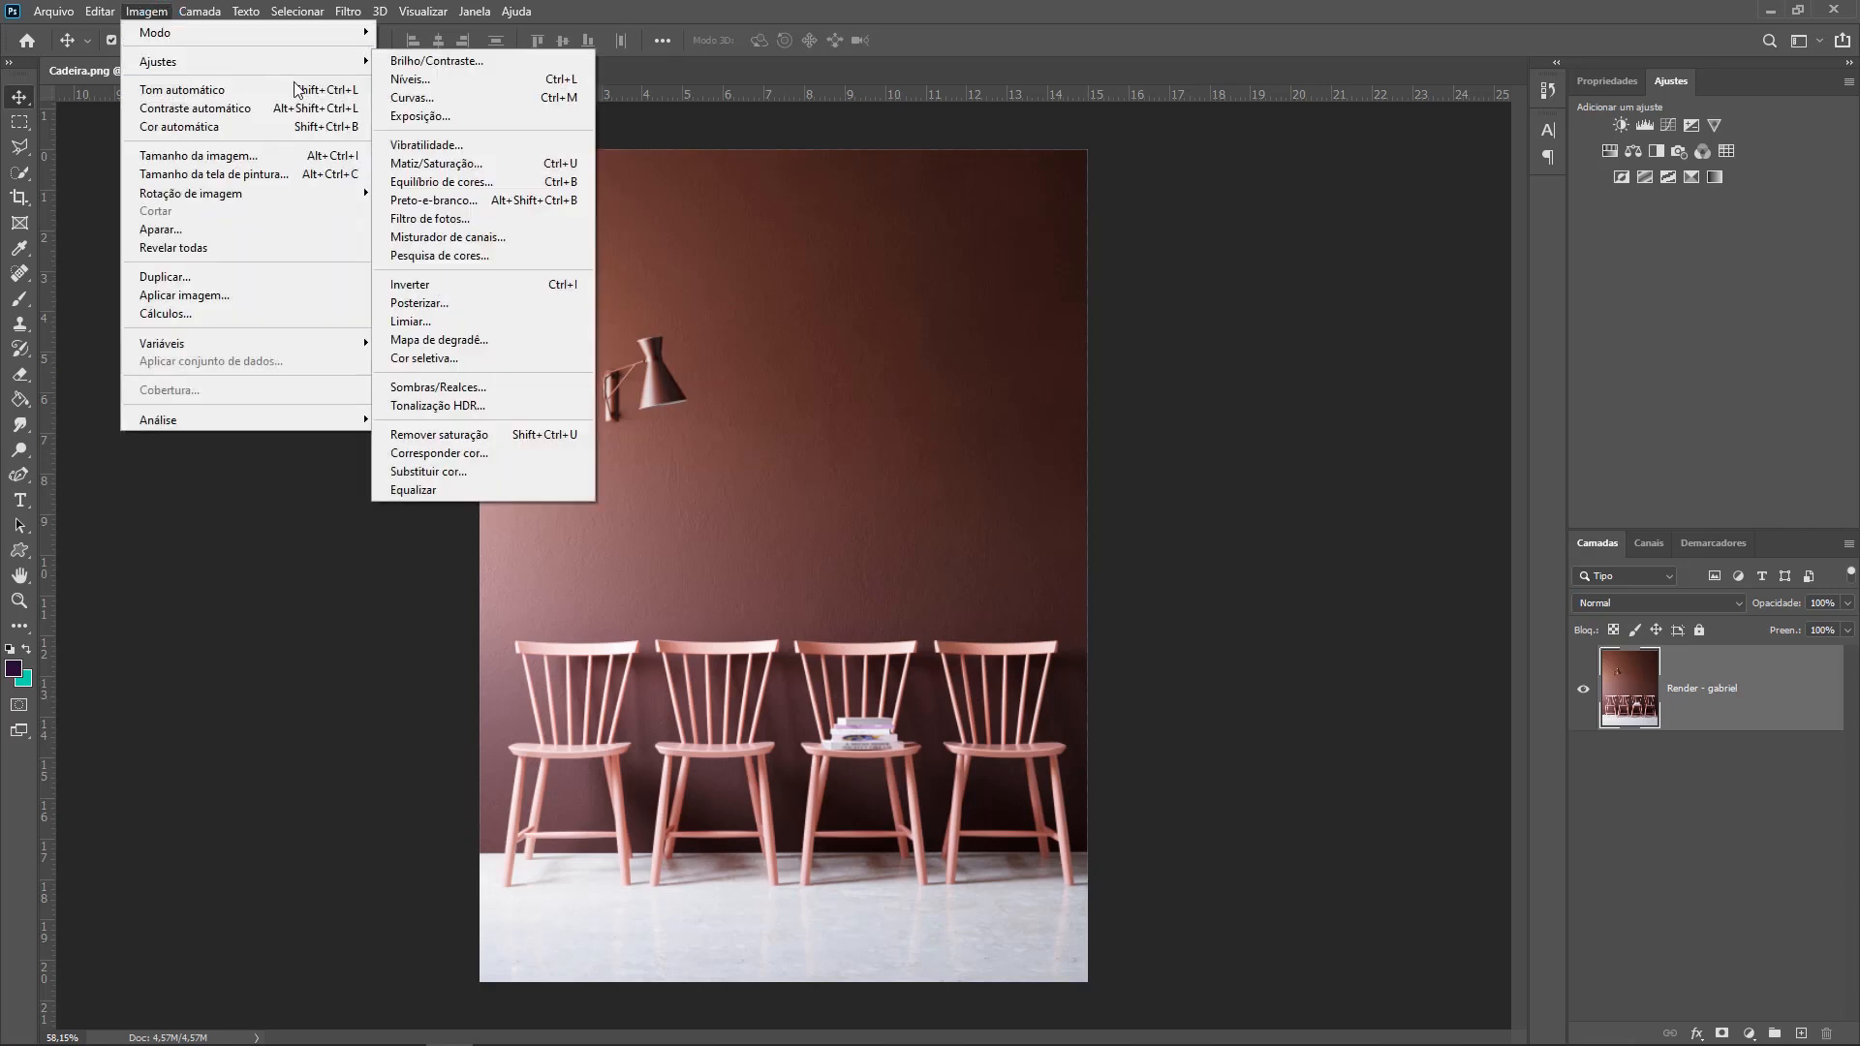
click(474, 116)
drag(1299, 276, 1341, 283)
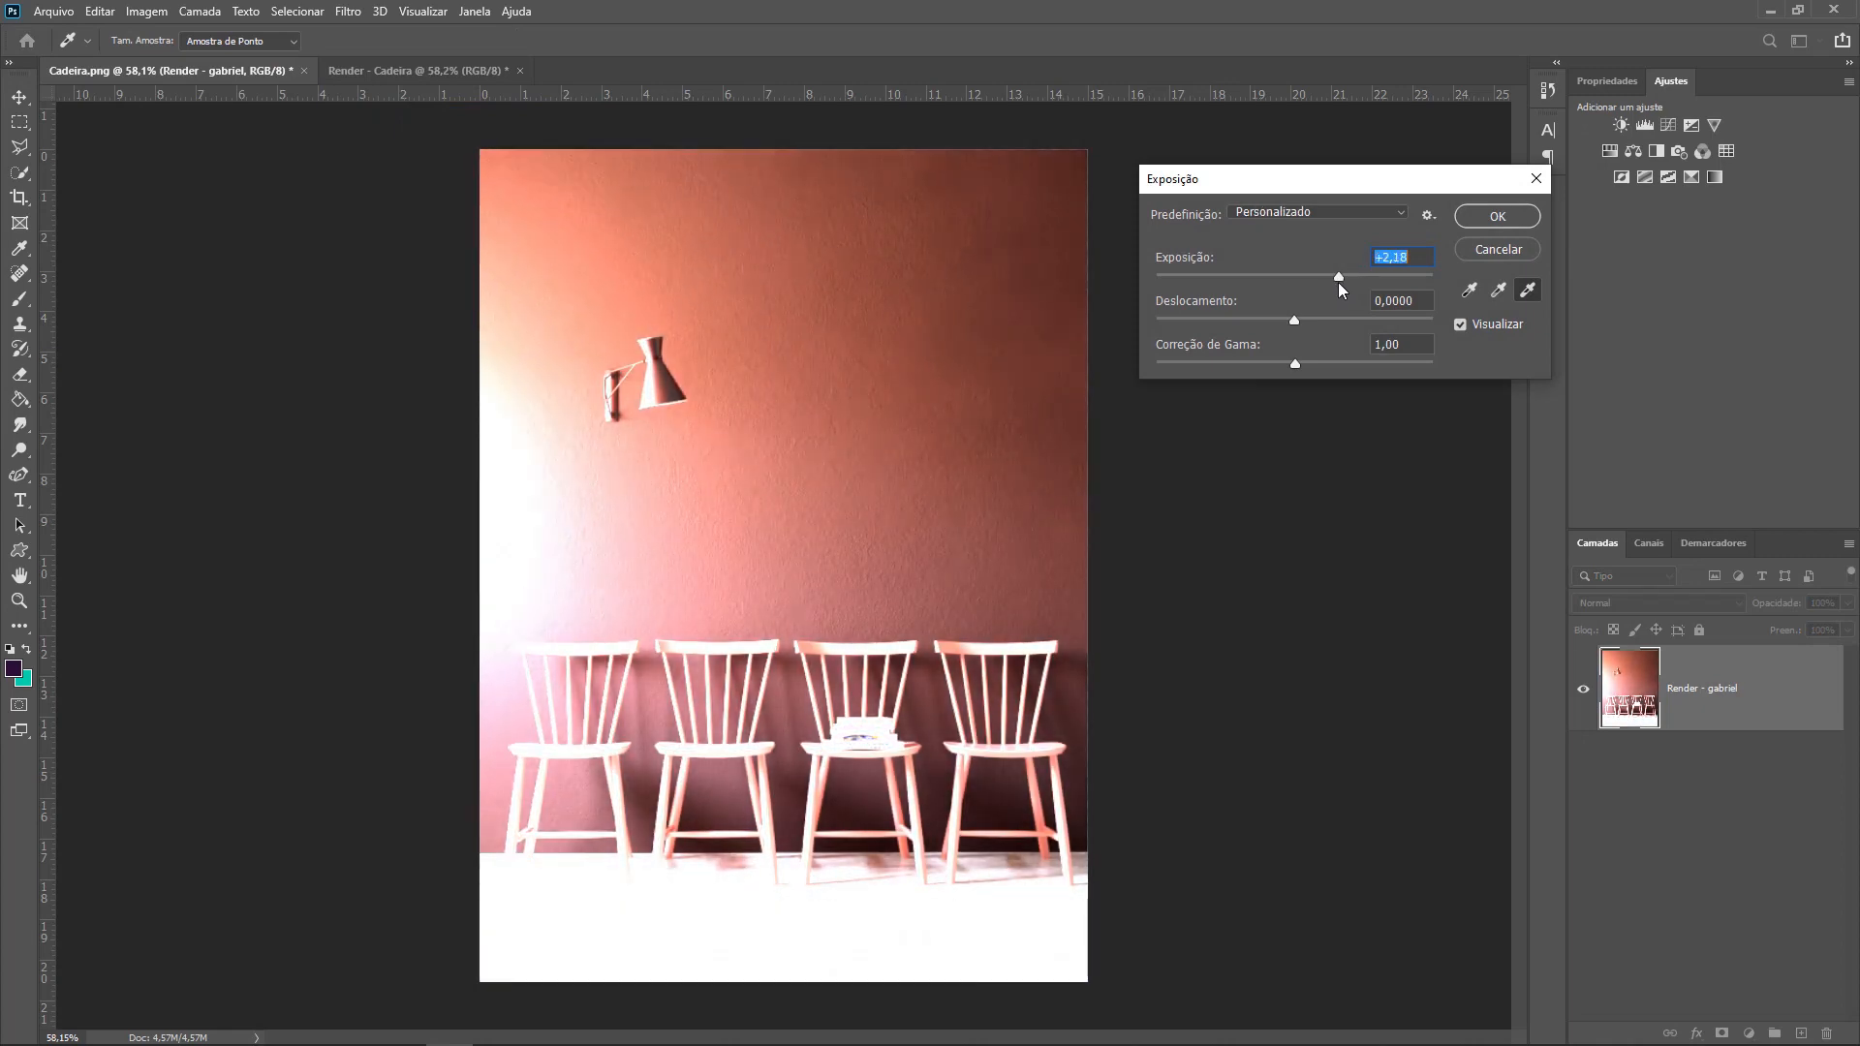
click(1495, 216)
- Apply Hue/Saturation directly to the photo with Principal saturation +27 and Vermelhos hue +110
click(136, 20)
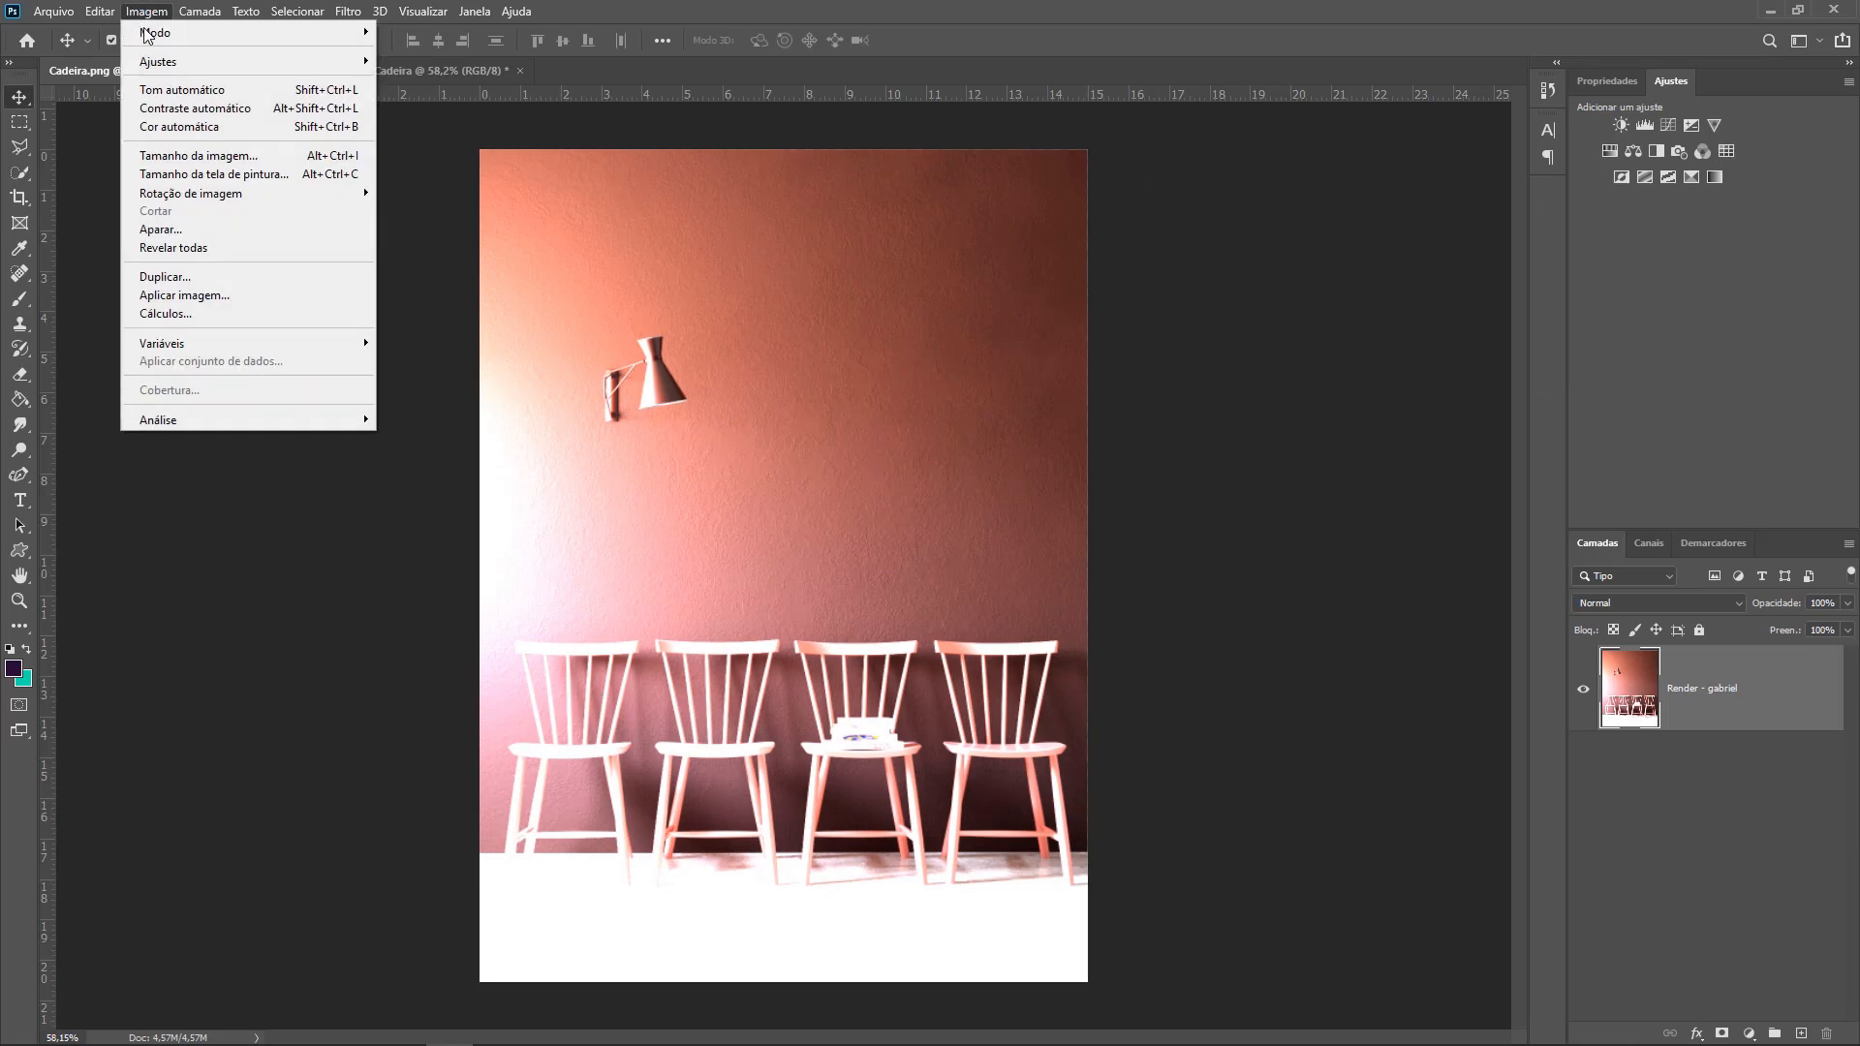
mouse_move(213, 64)
click(441, 163)
mouse_move(1344, 423)
mouse_down()
mouse_move(1393, 426)
mouse_move(1369, 426)
mouse_up()
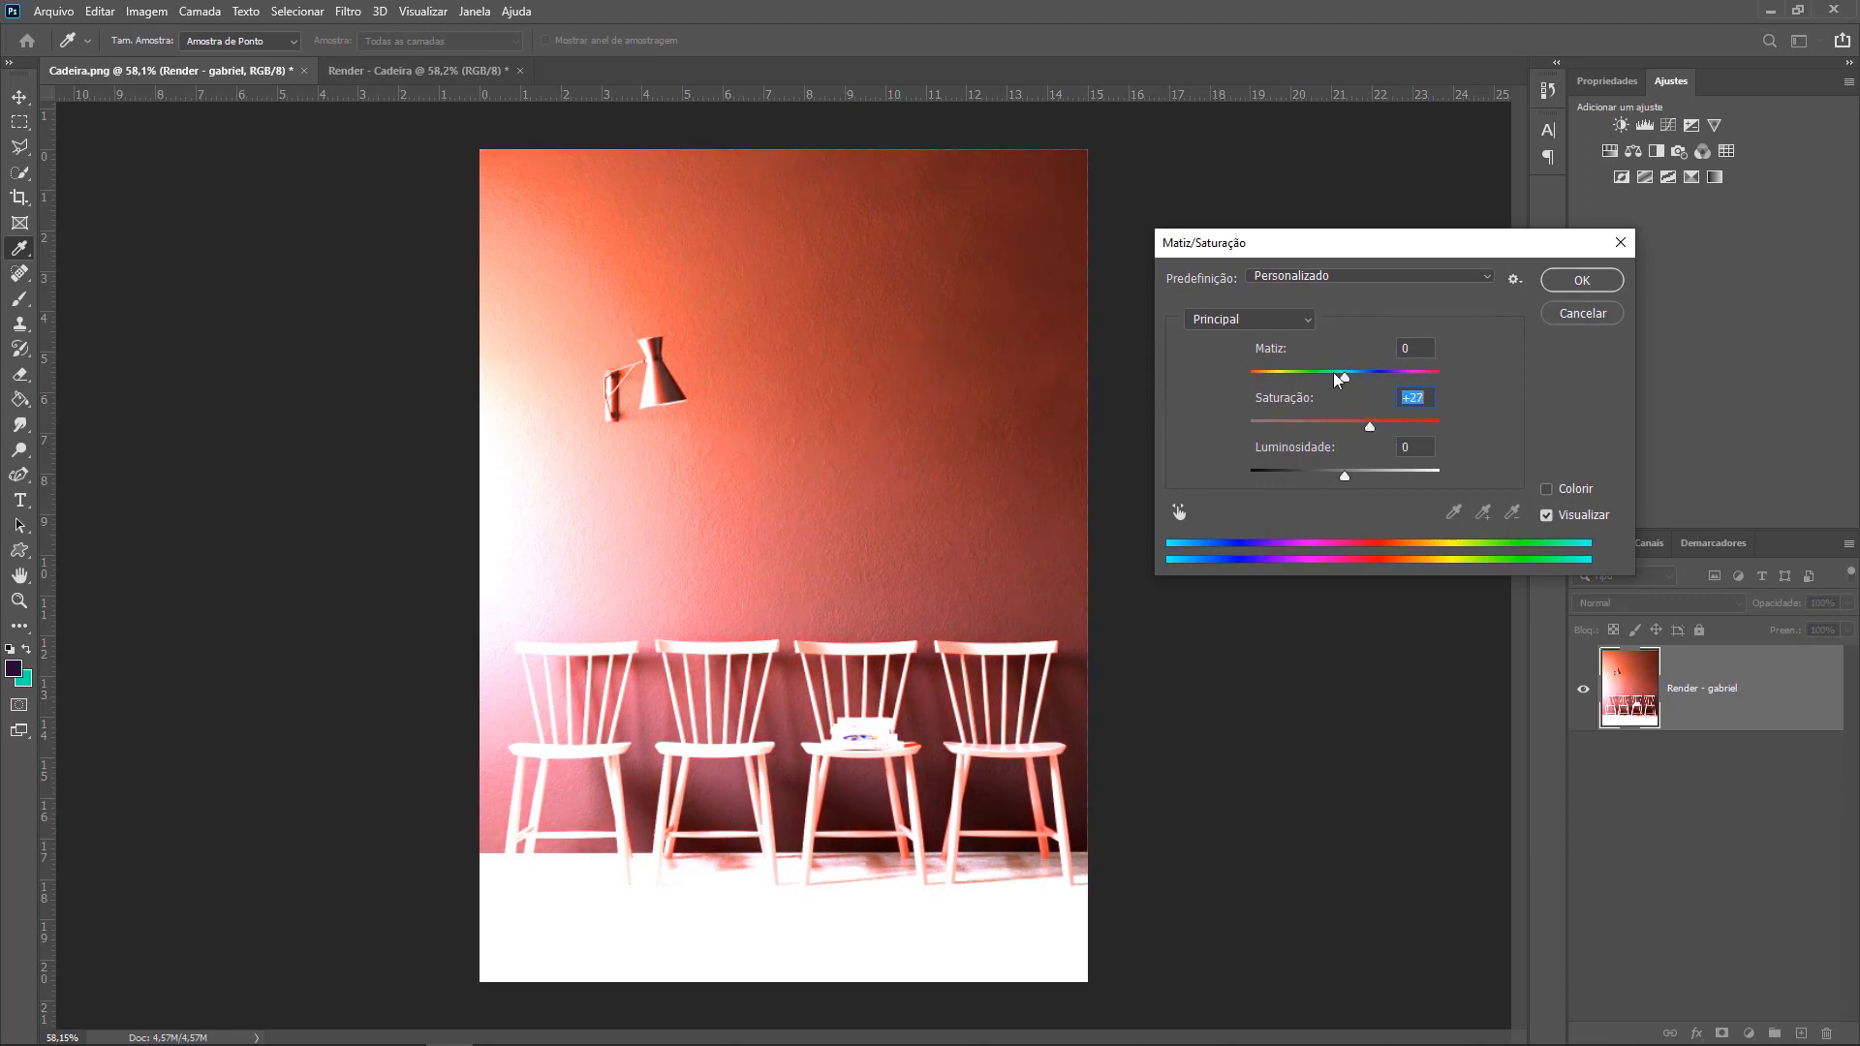
click(1287, 320)
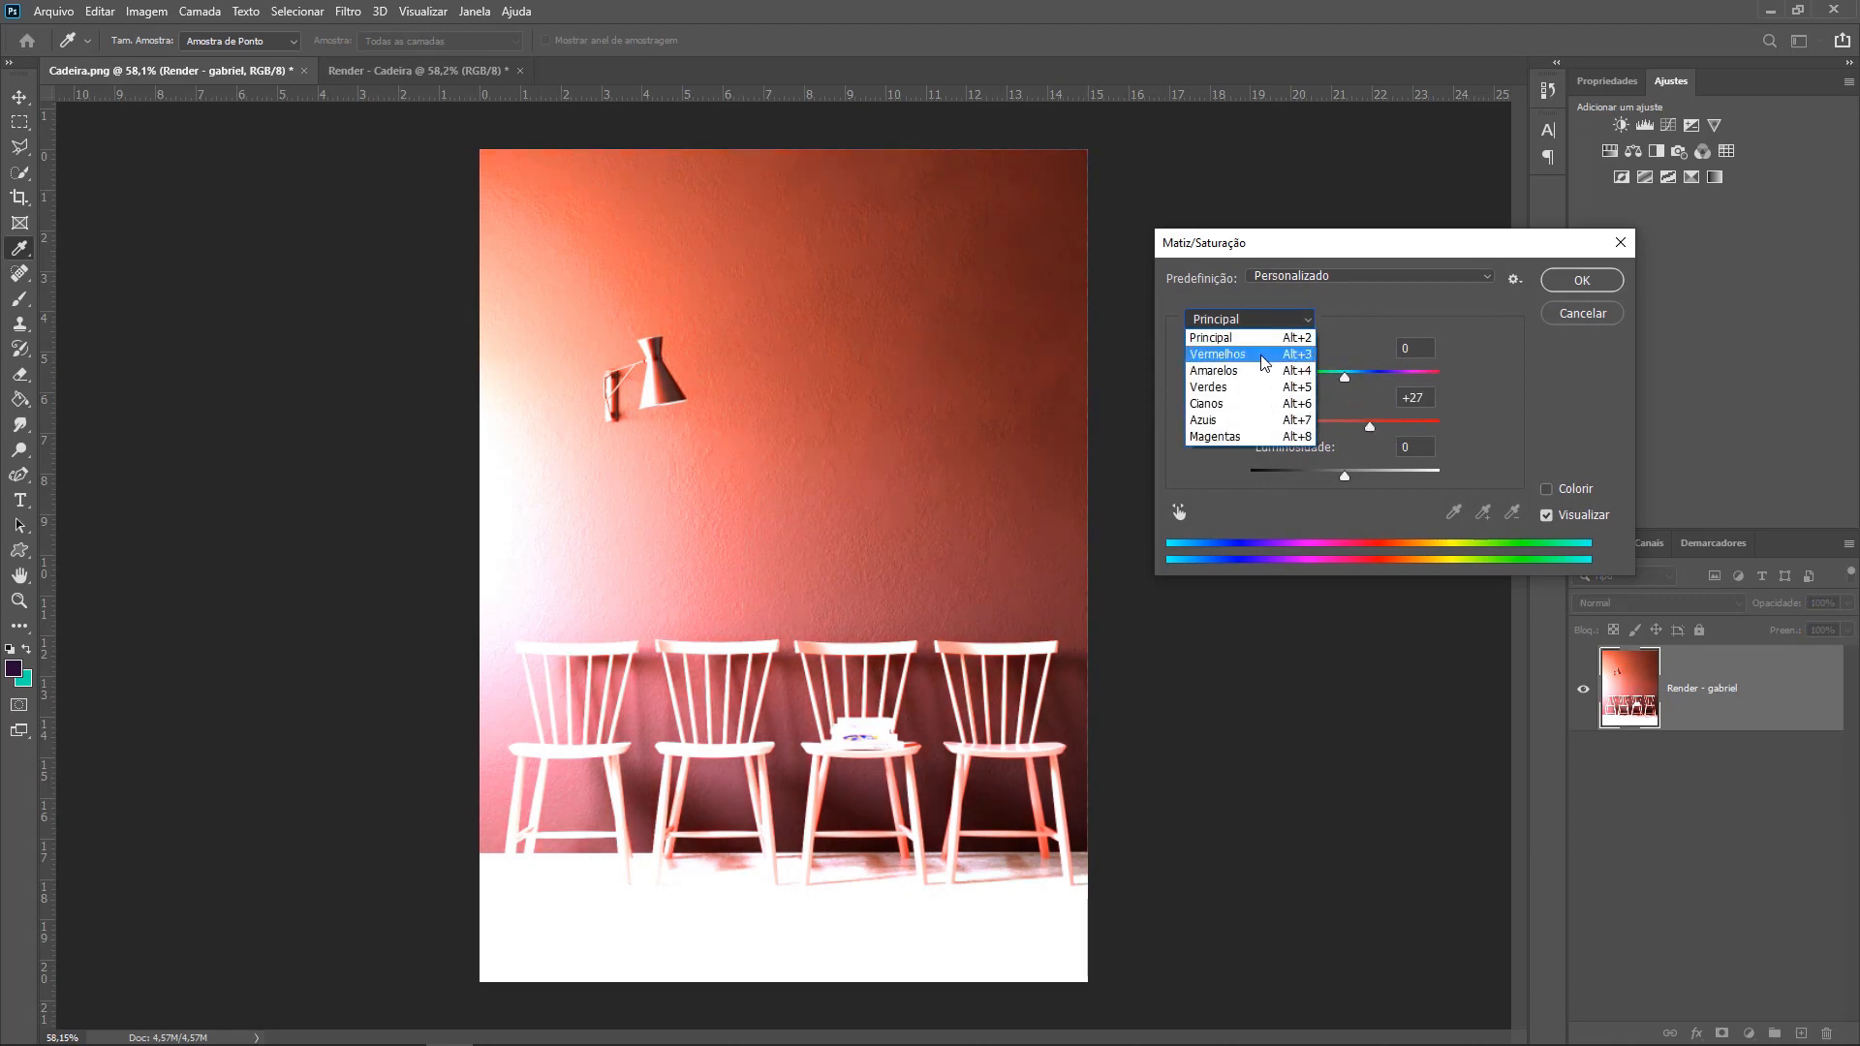
click(1266, 356)
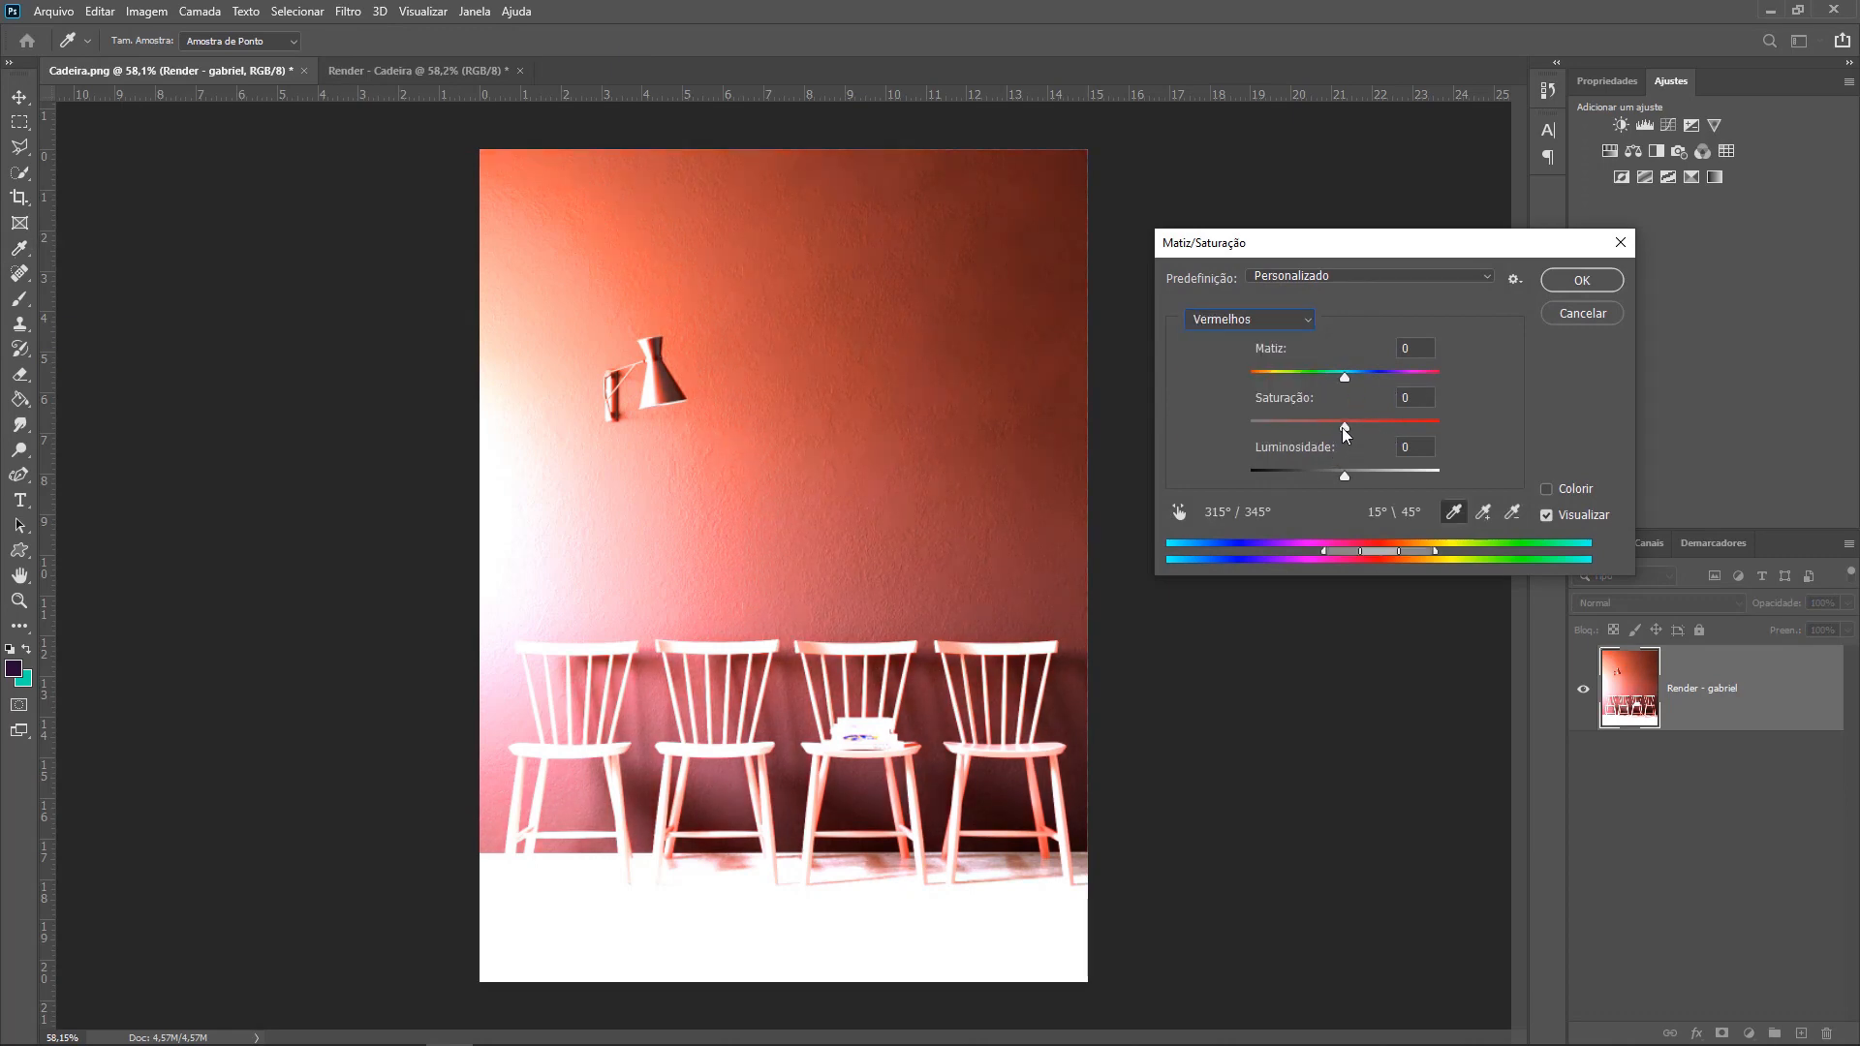
drag(1346, 378, 1412, 397)
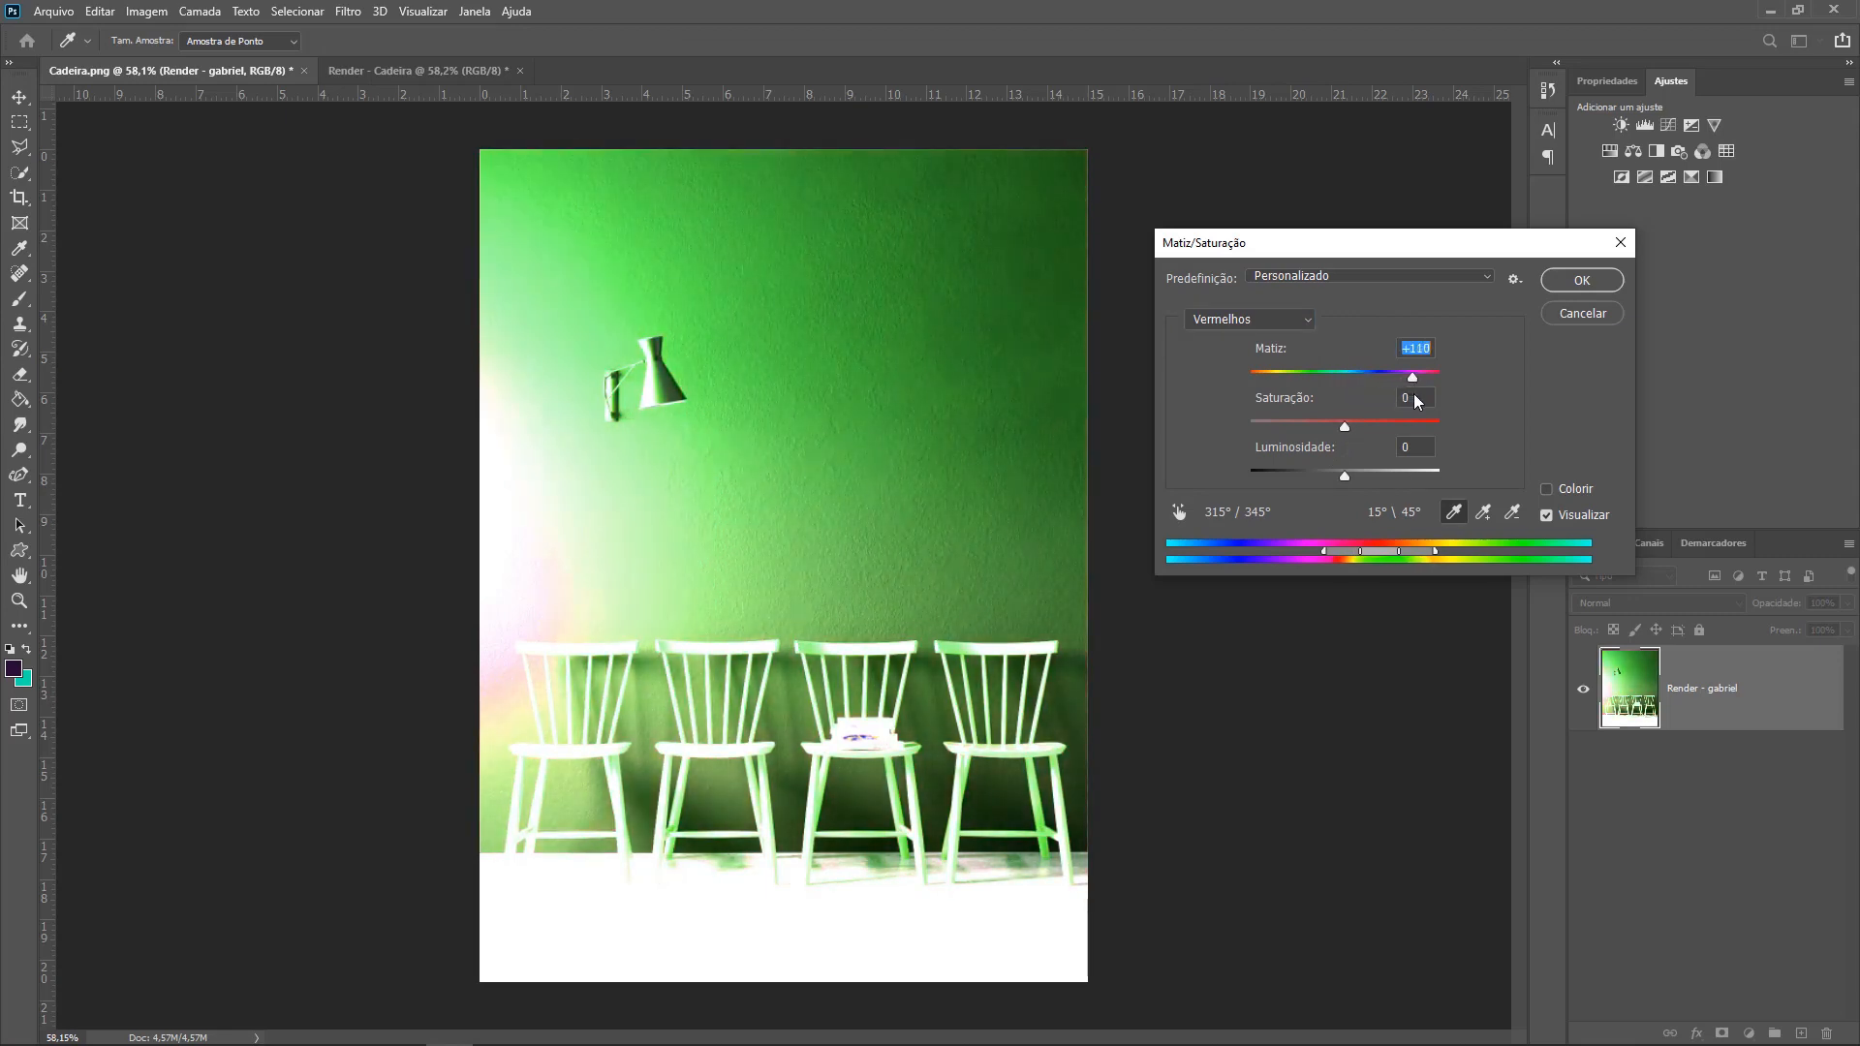
click(1583, 280)
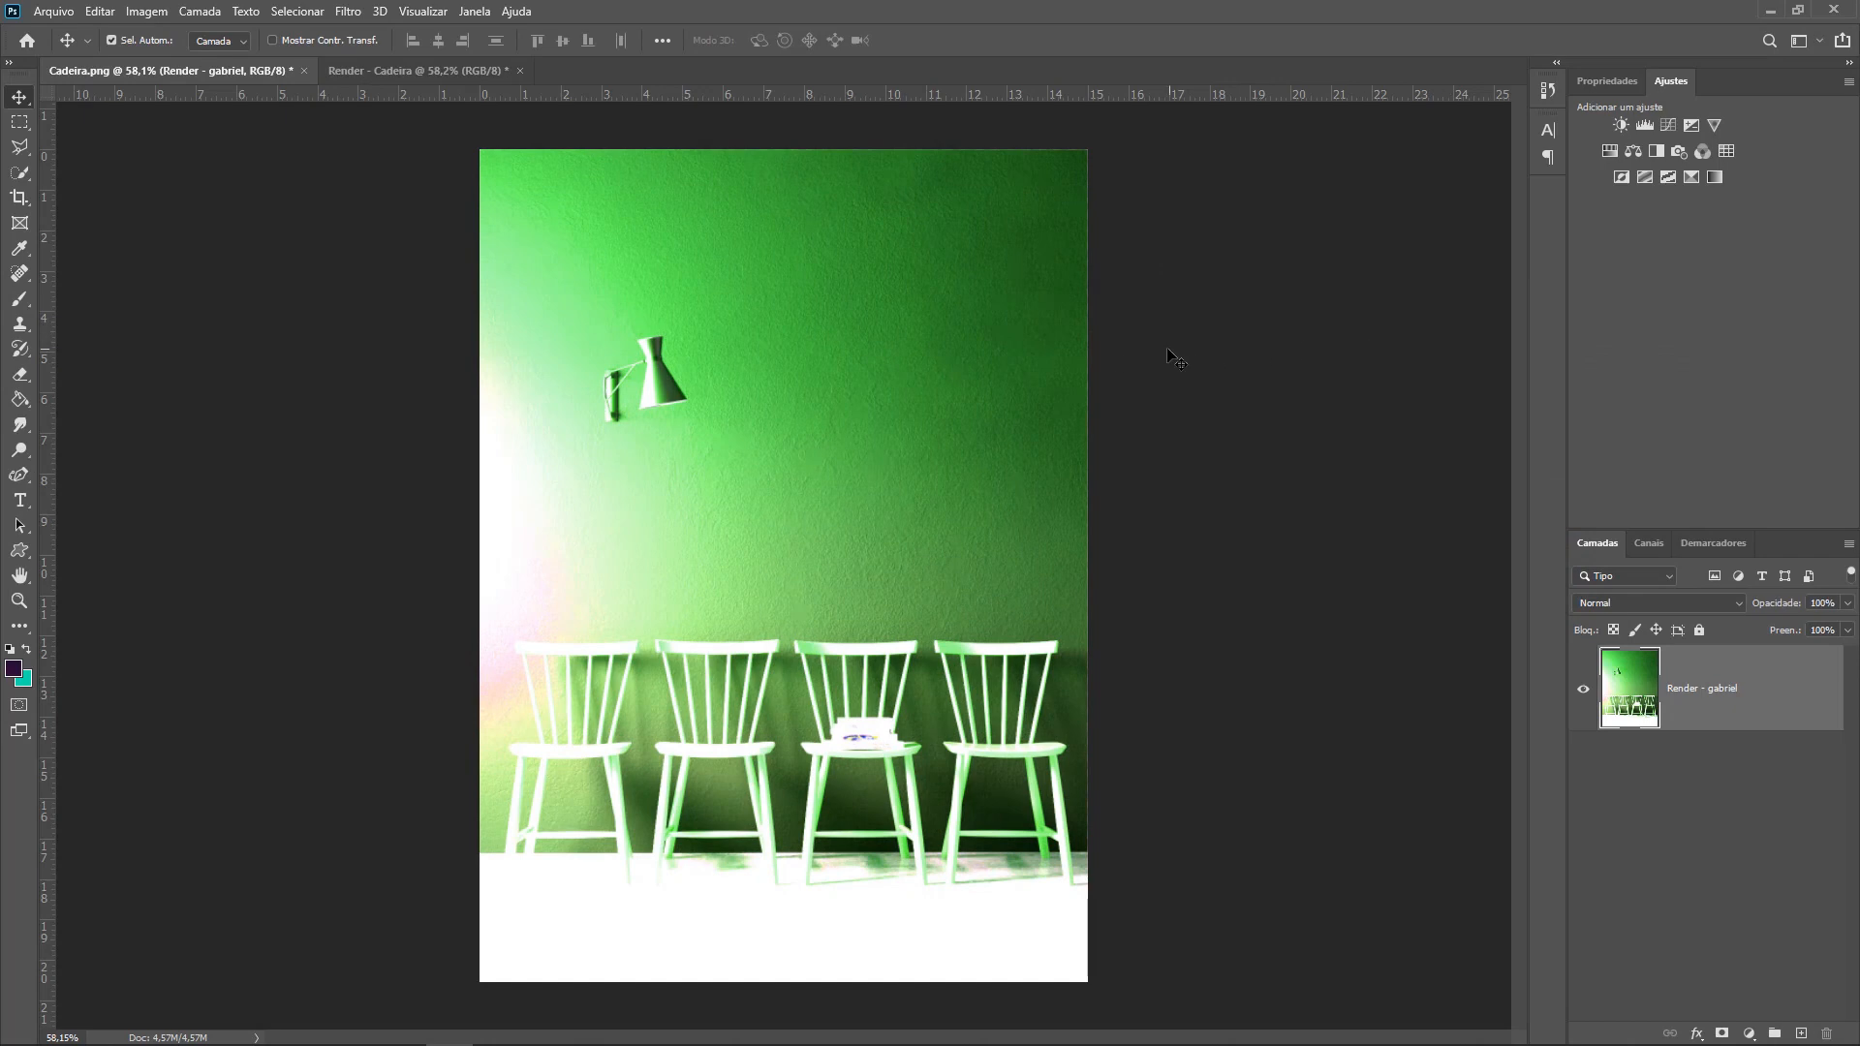
- Apply Selective Color directly to the photo with Verdes set to Ciano -47, Magenta +32 and Preto +32
click(153, 12)
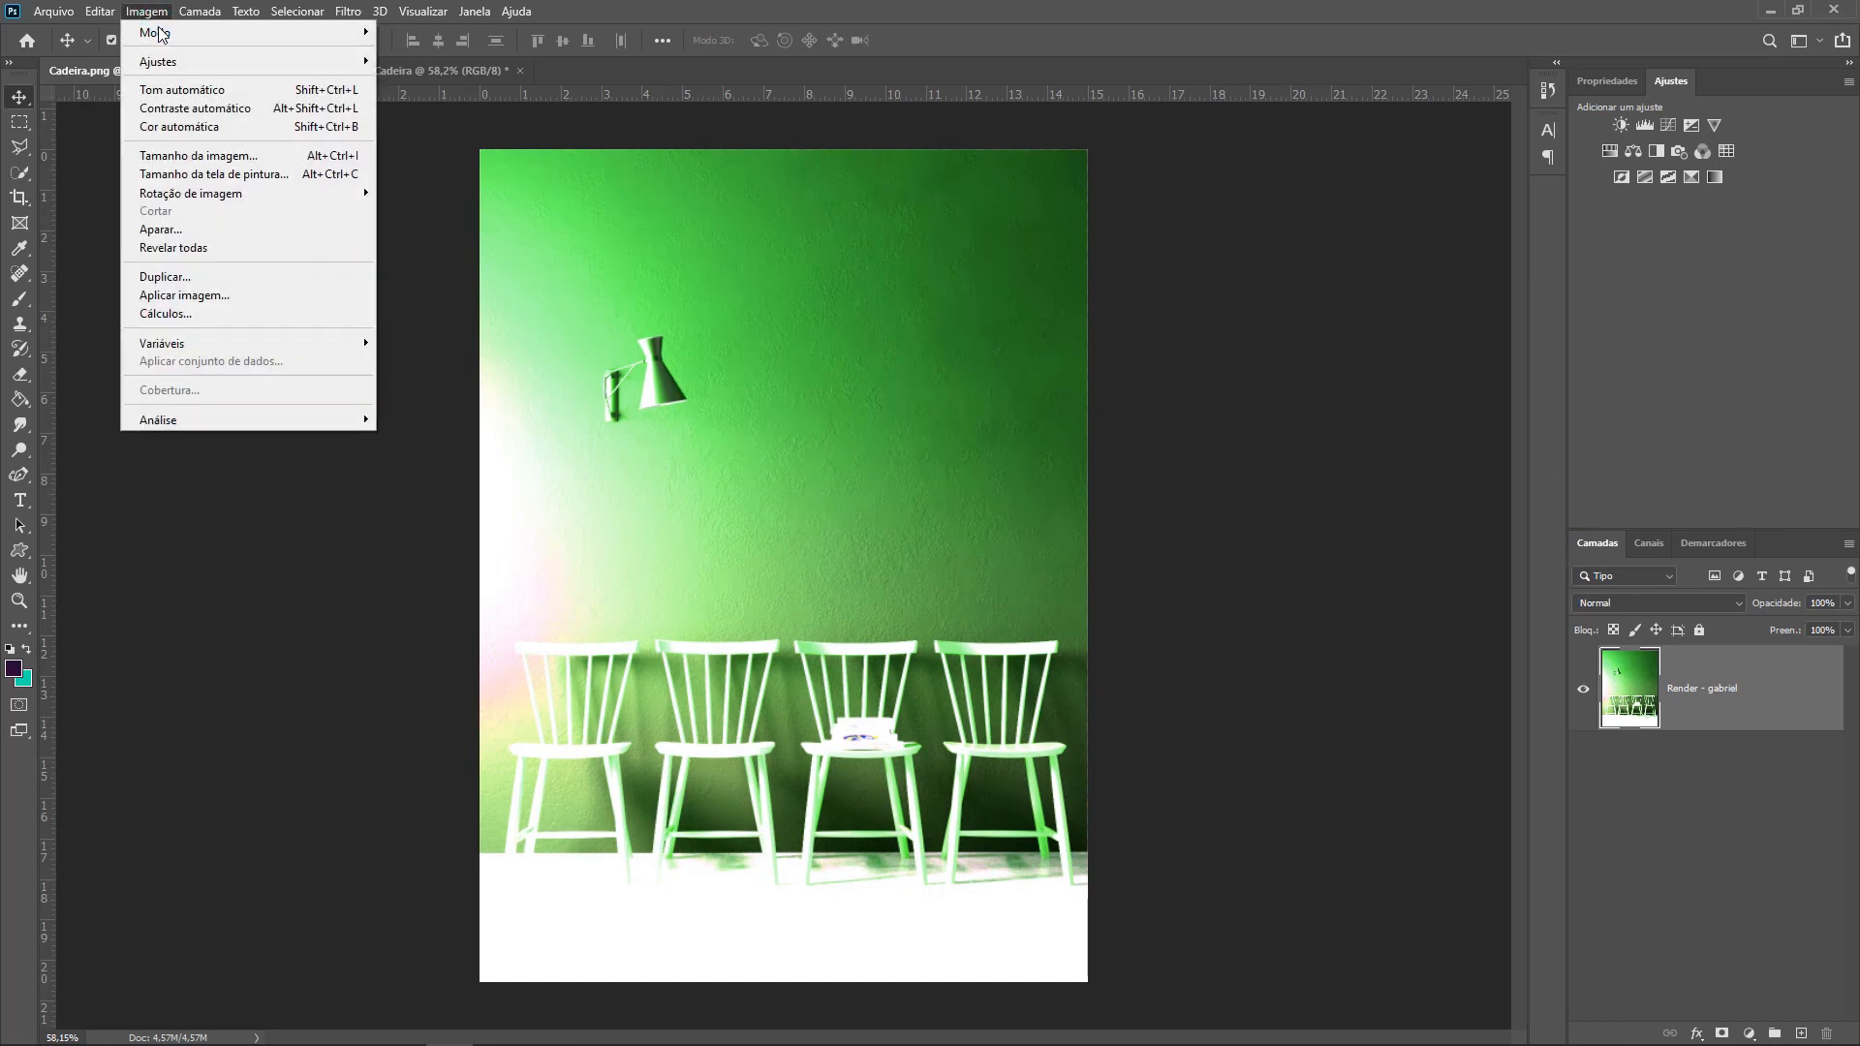
mouse_move(207, 60)
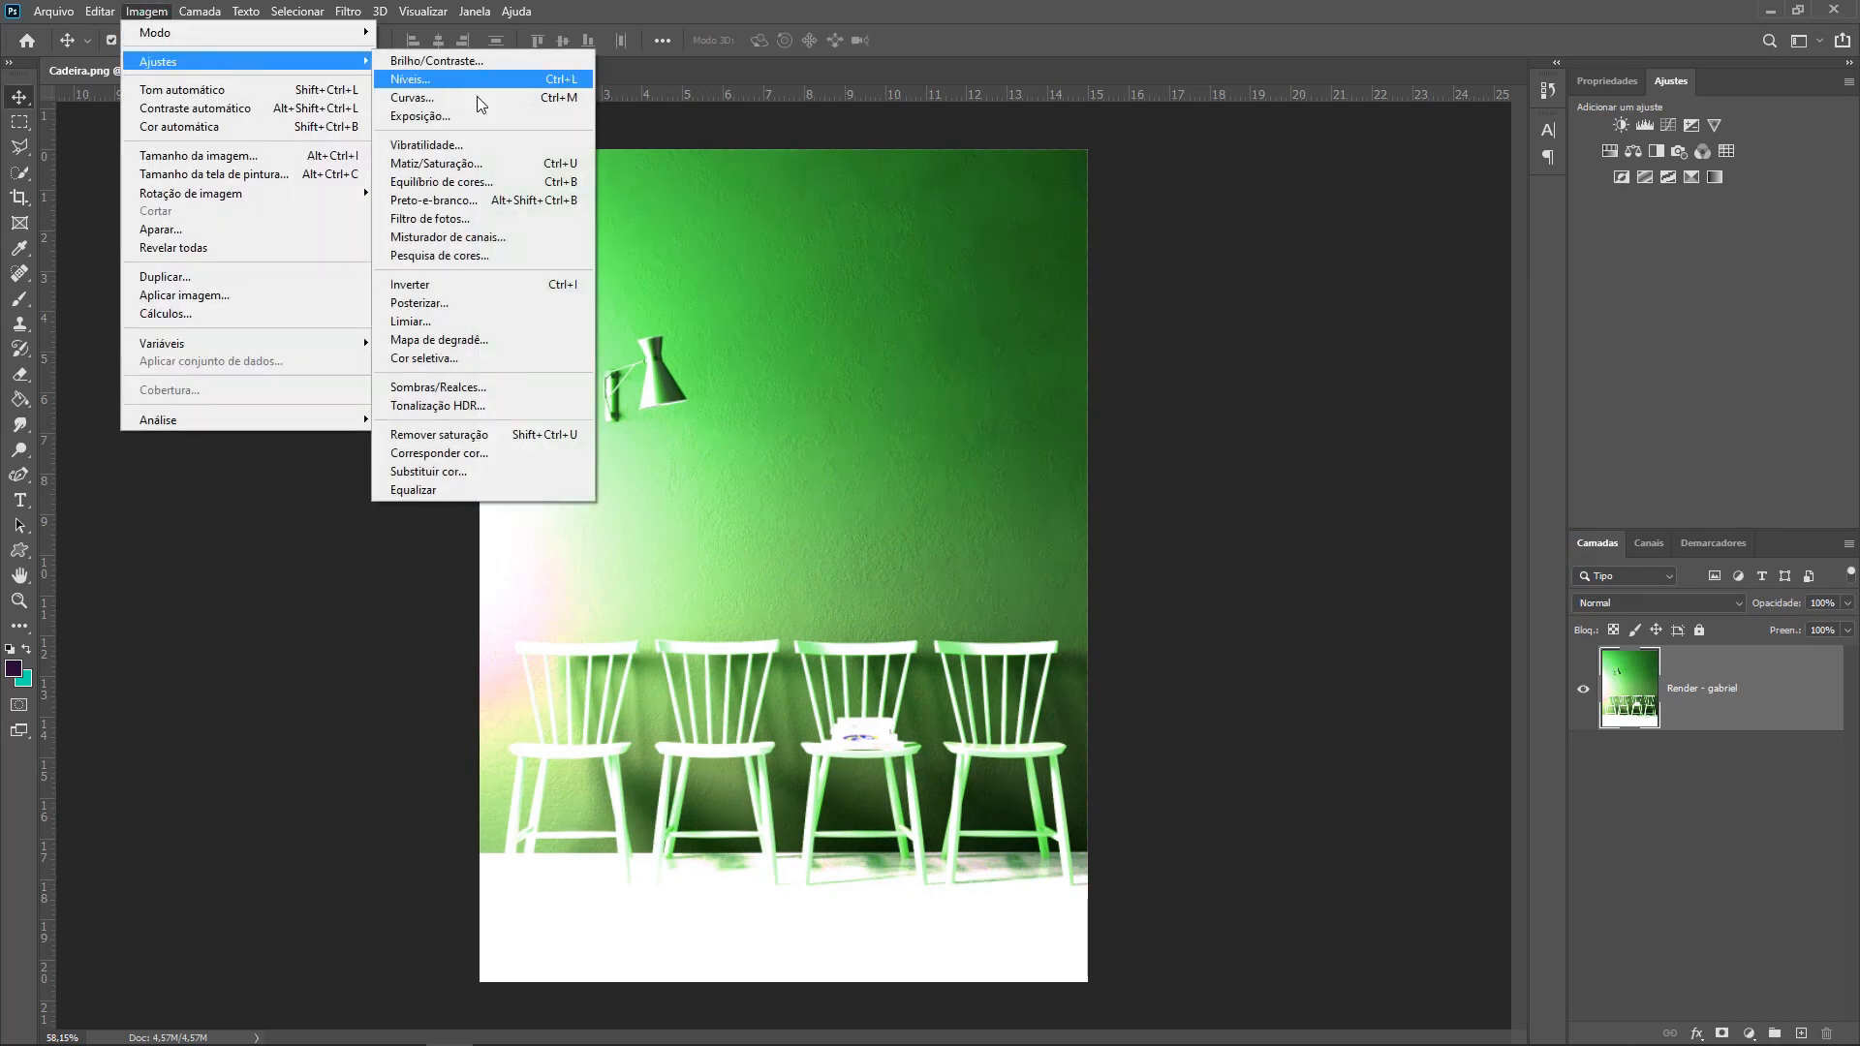
click(492, 359)
click(1277, 231)
click(1269, 256)
drag(1234, 278, 1217, 278)
drag(1286, 278, 1191, 278)
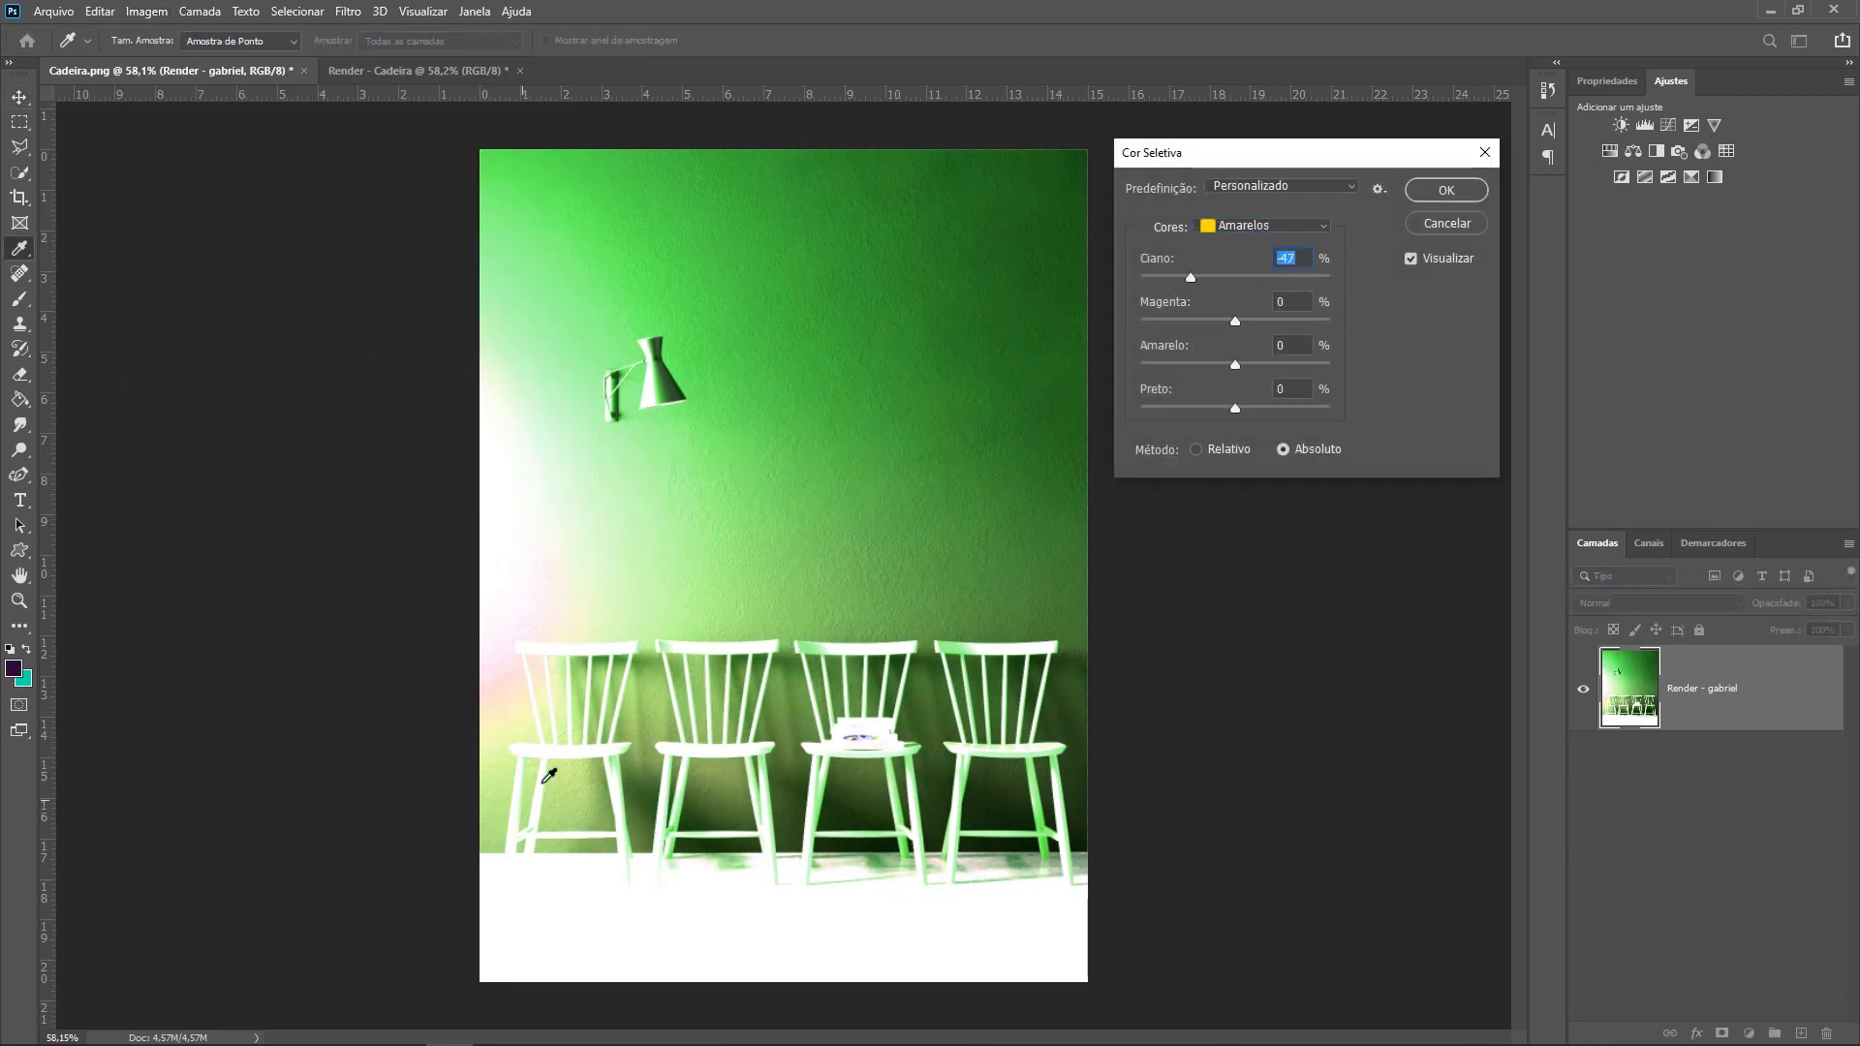
click(1263, 224)
click(1257, 281)
drag(1235, 279, 1177, 278)
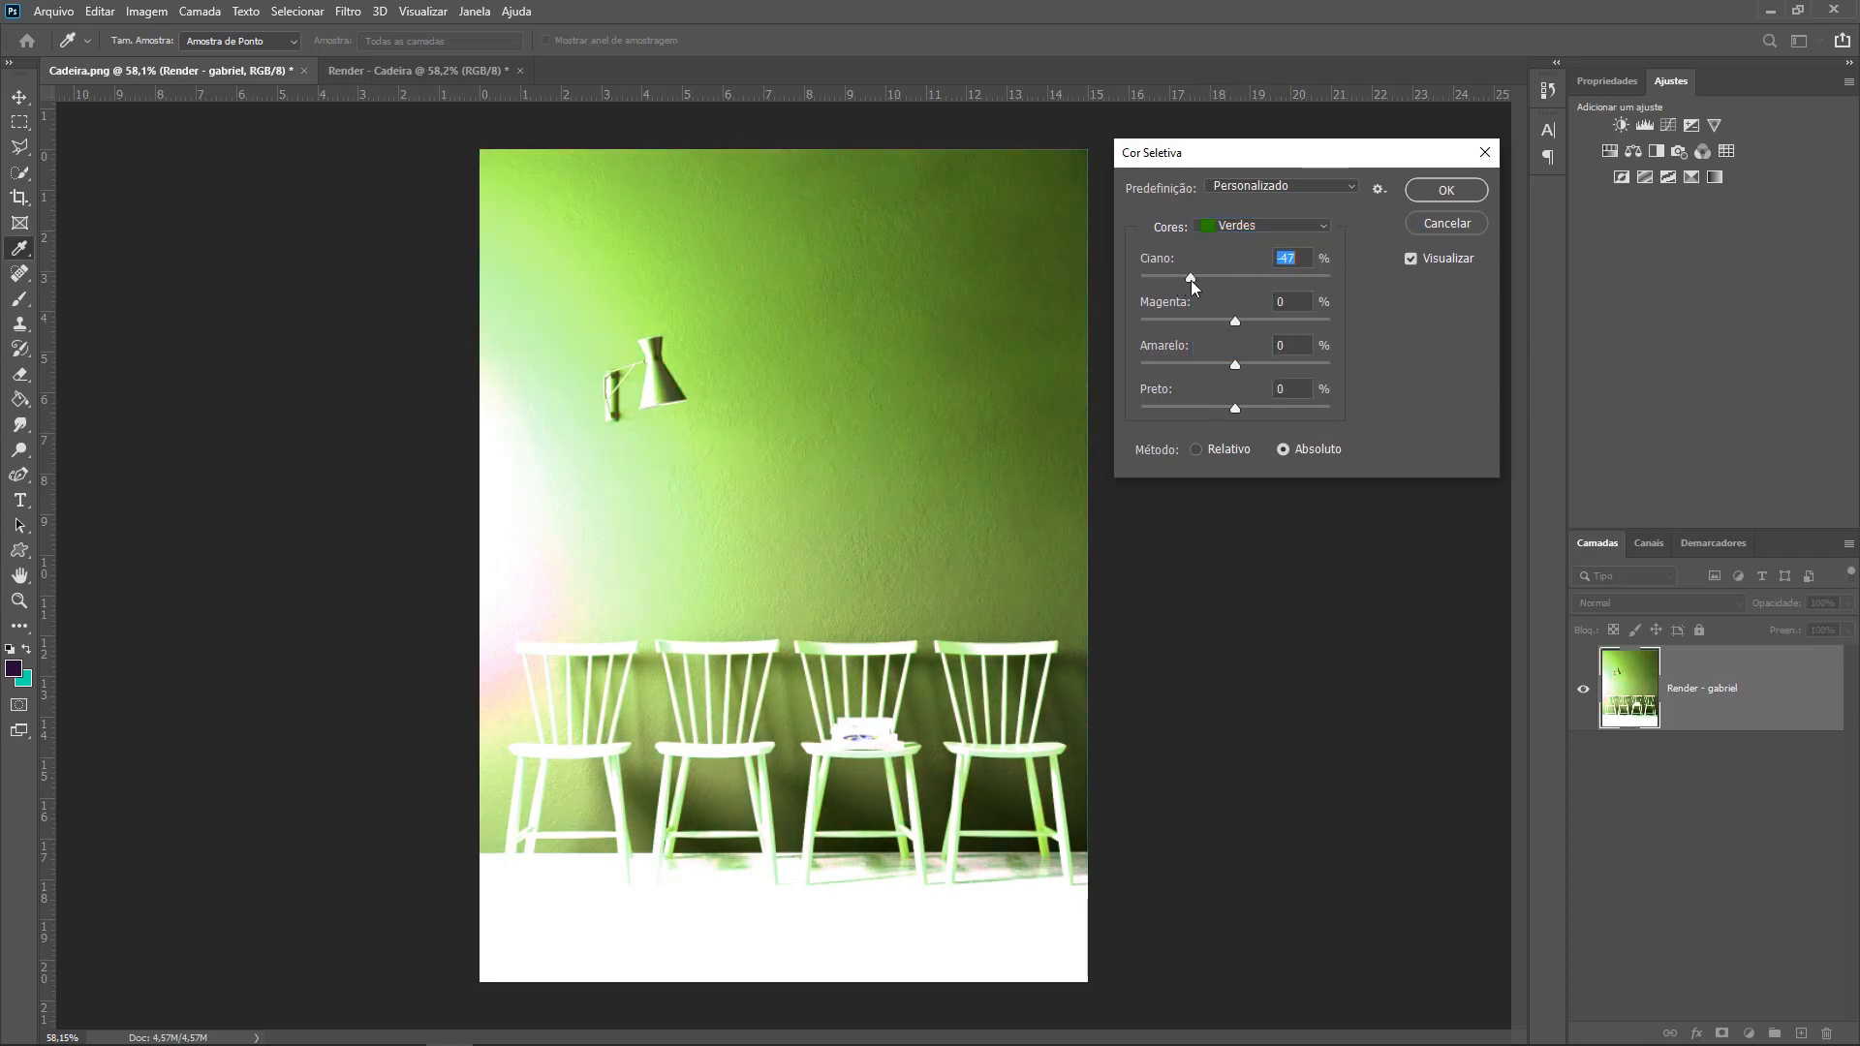
drag(1234, 321, 1255, 324)
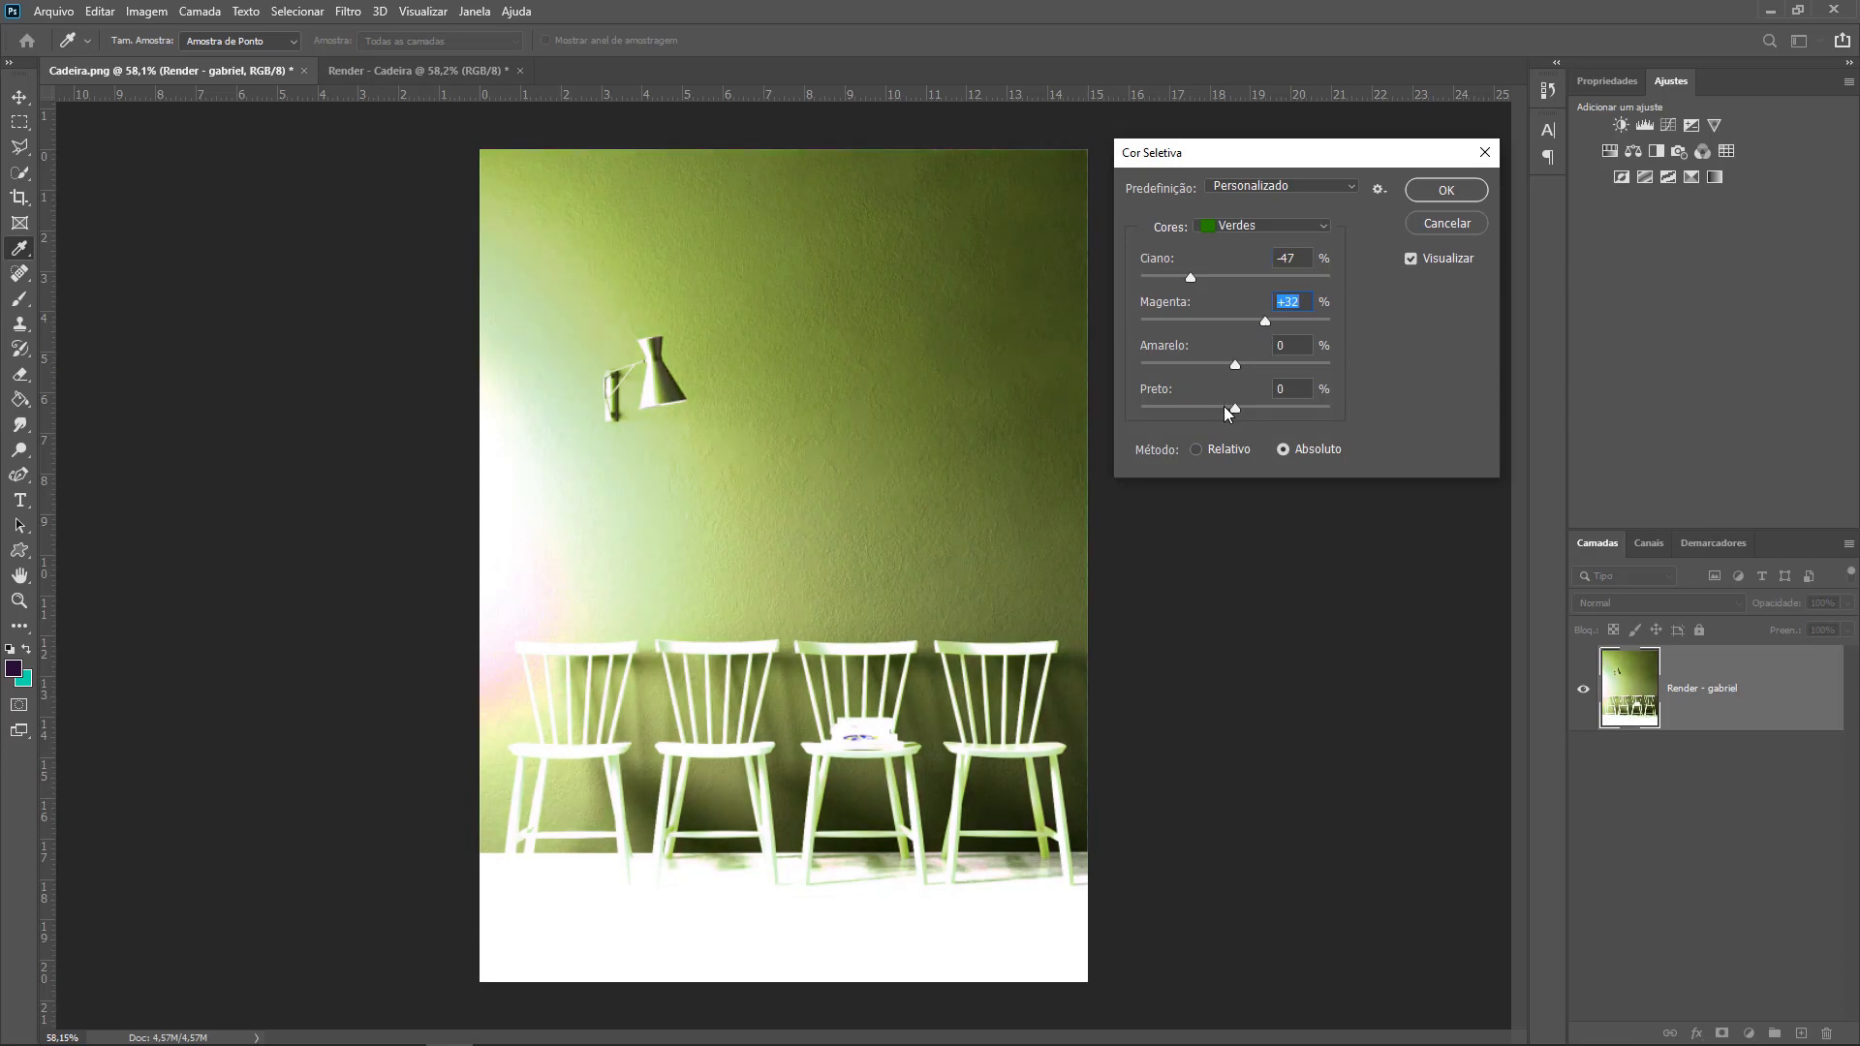
mouse_move(1236, 407)
mouse_down()
mouse_move(1173, 404)
mouse_move(1265, 409)
mouse_up()
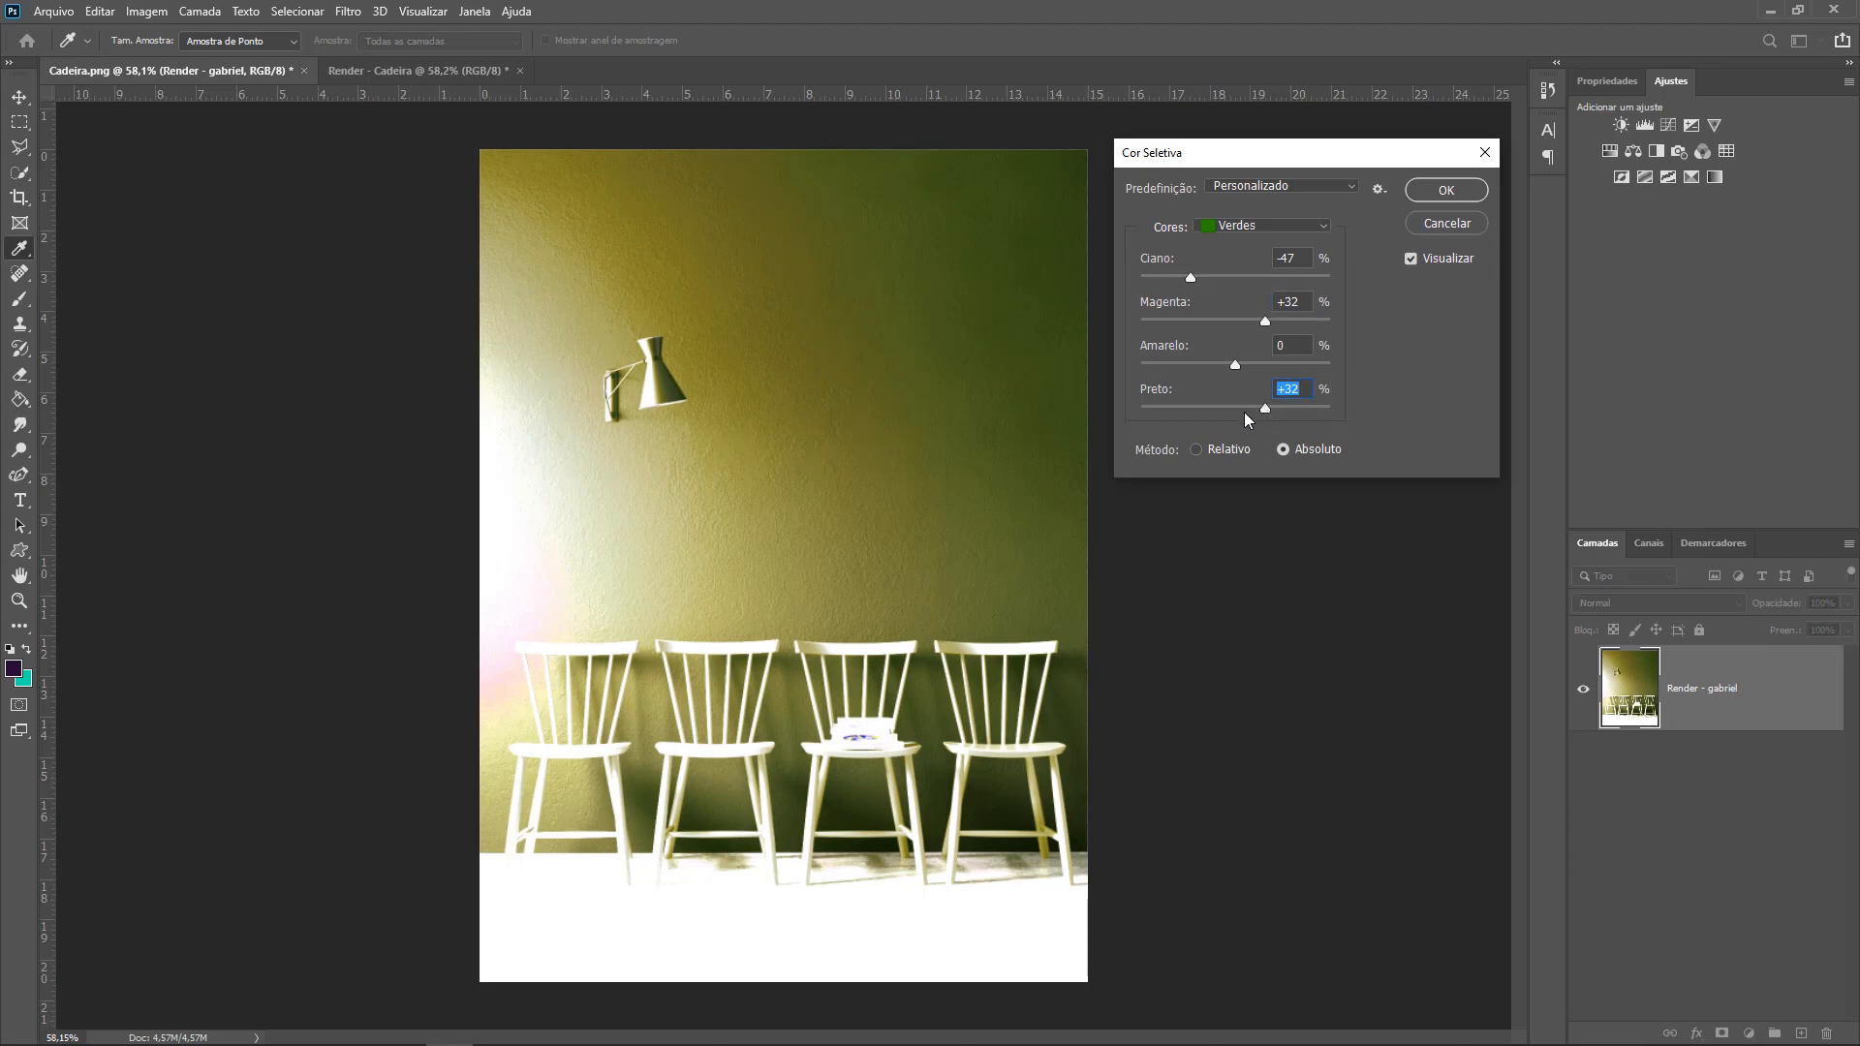
click(1445, 190)
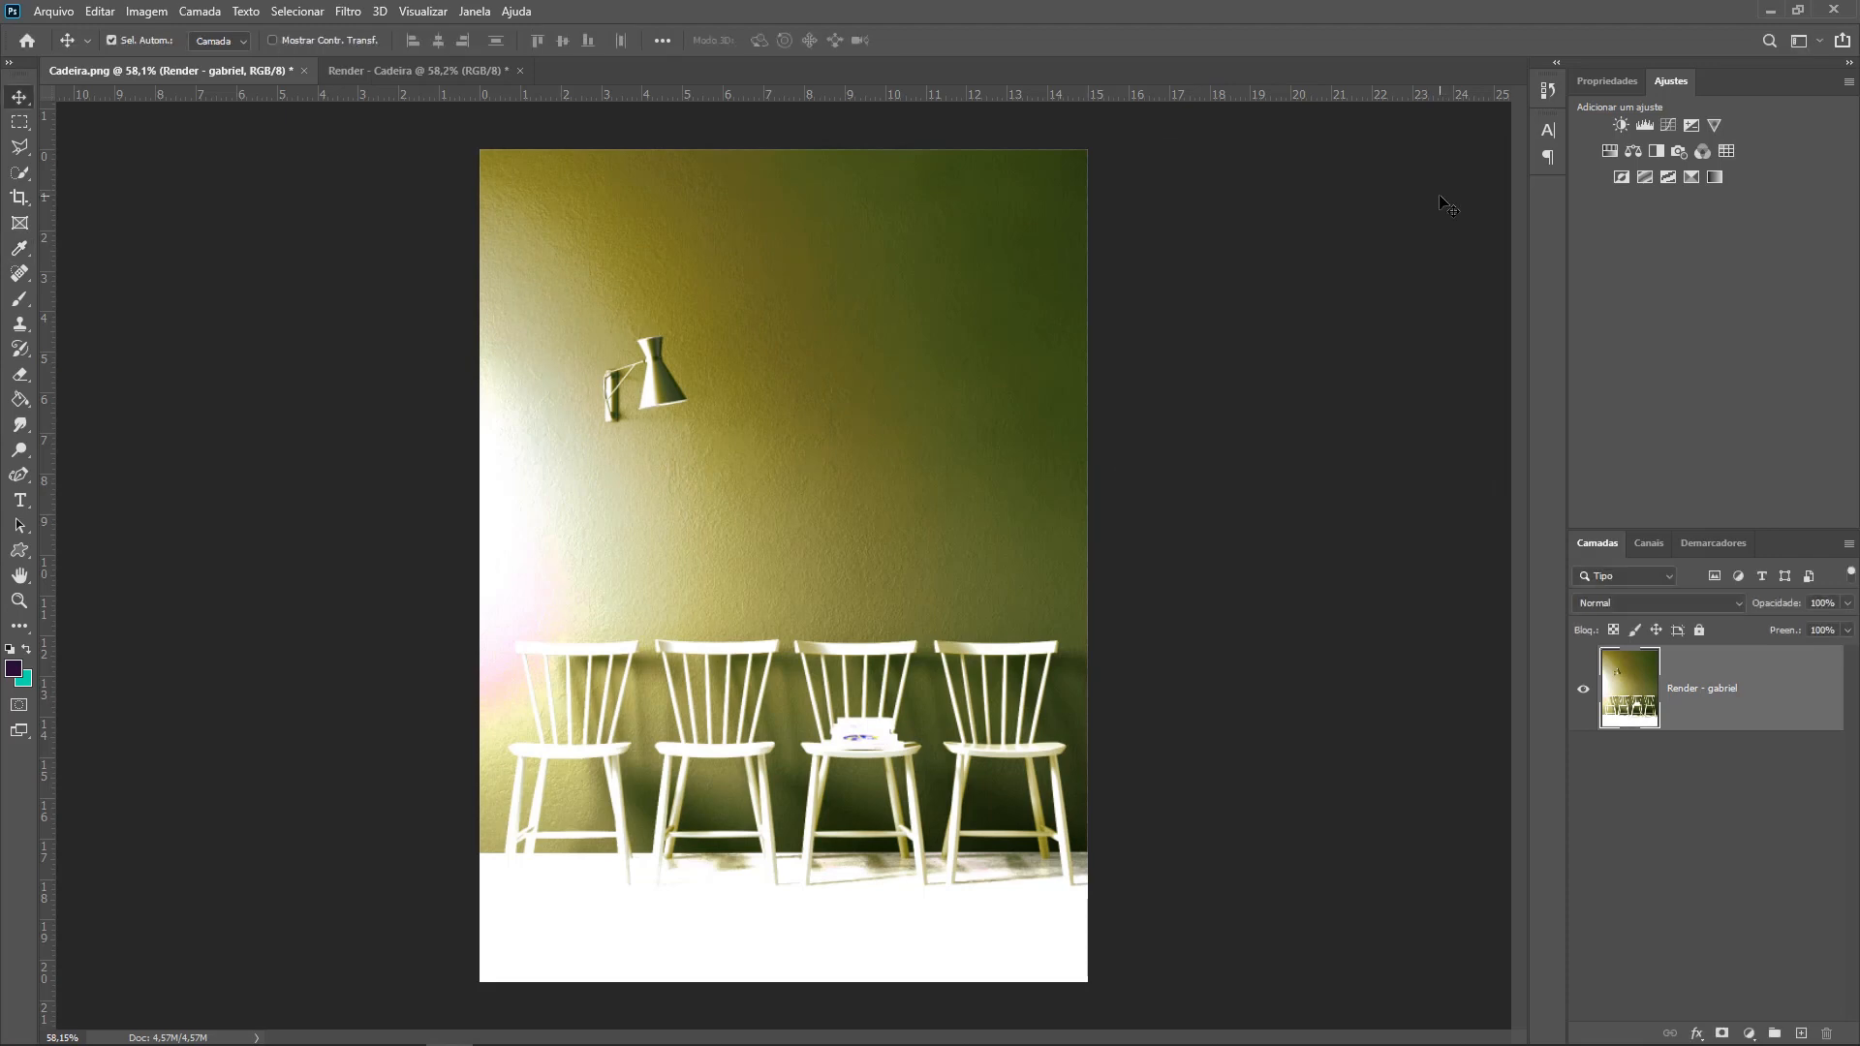
- Select a full-width strip across the upper part of the photo and delete its pixels
click(19, 123)
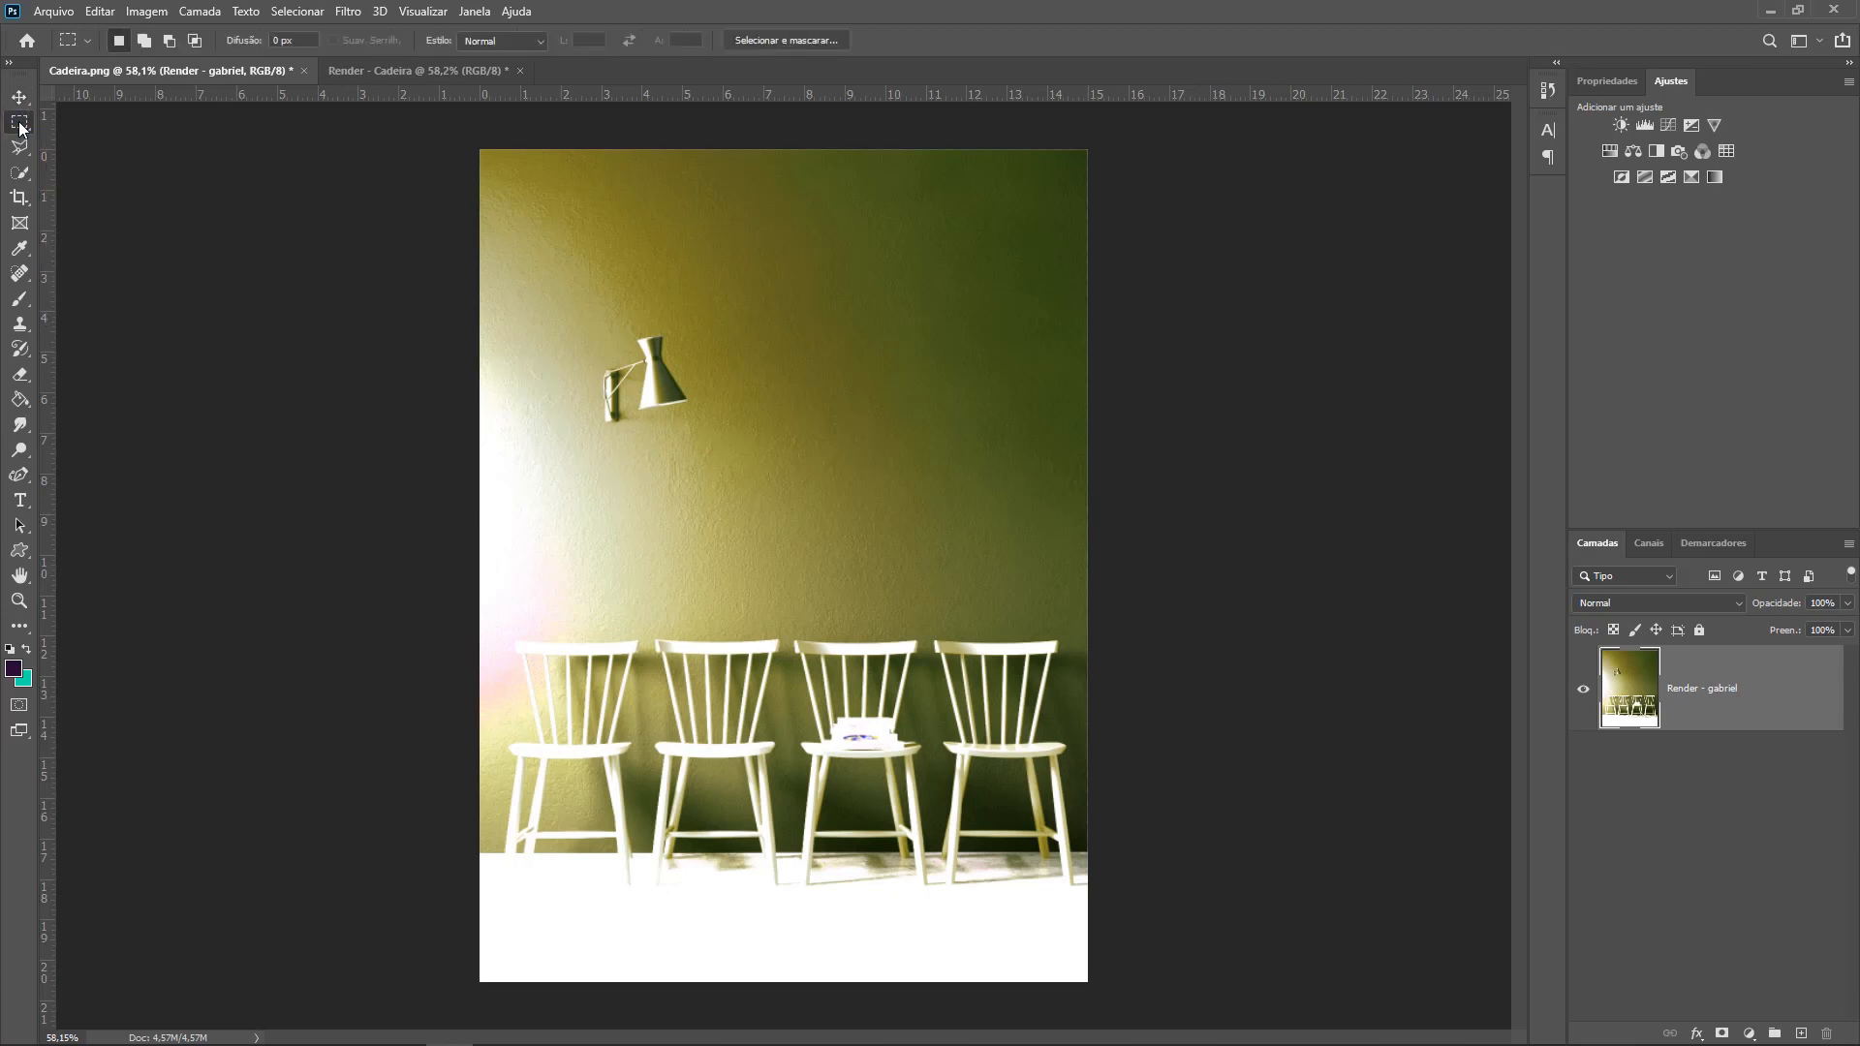
drag(427, 114, 1114, 301)
key(Delete)
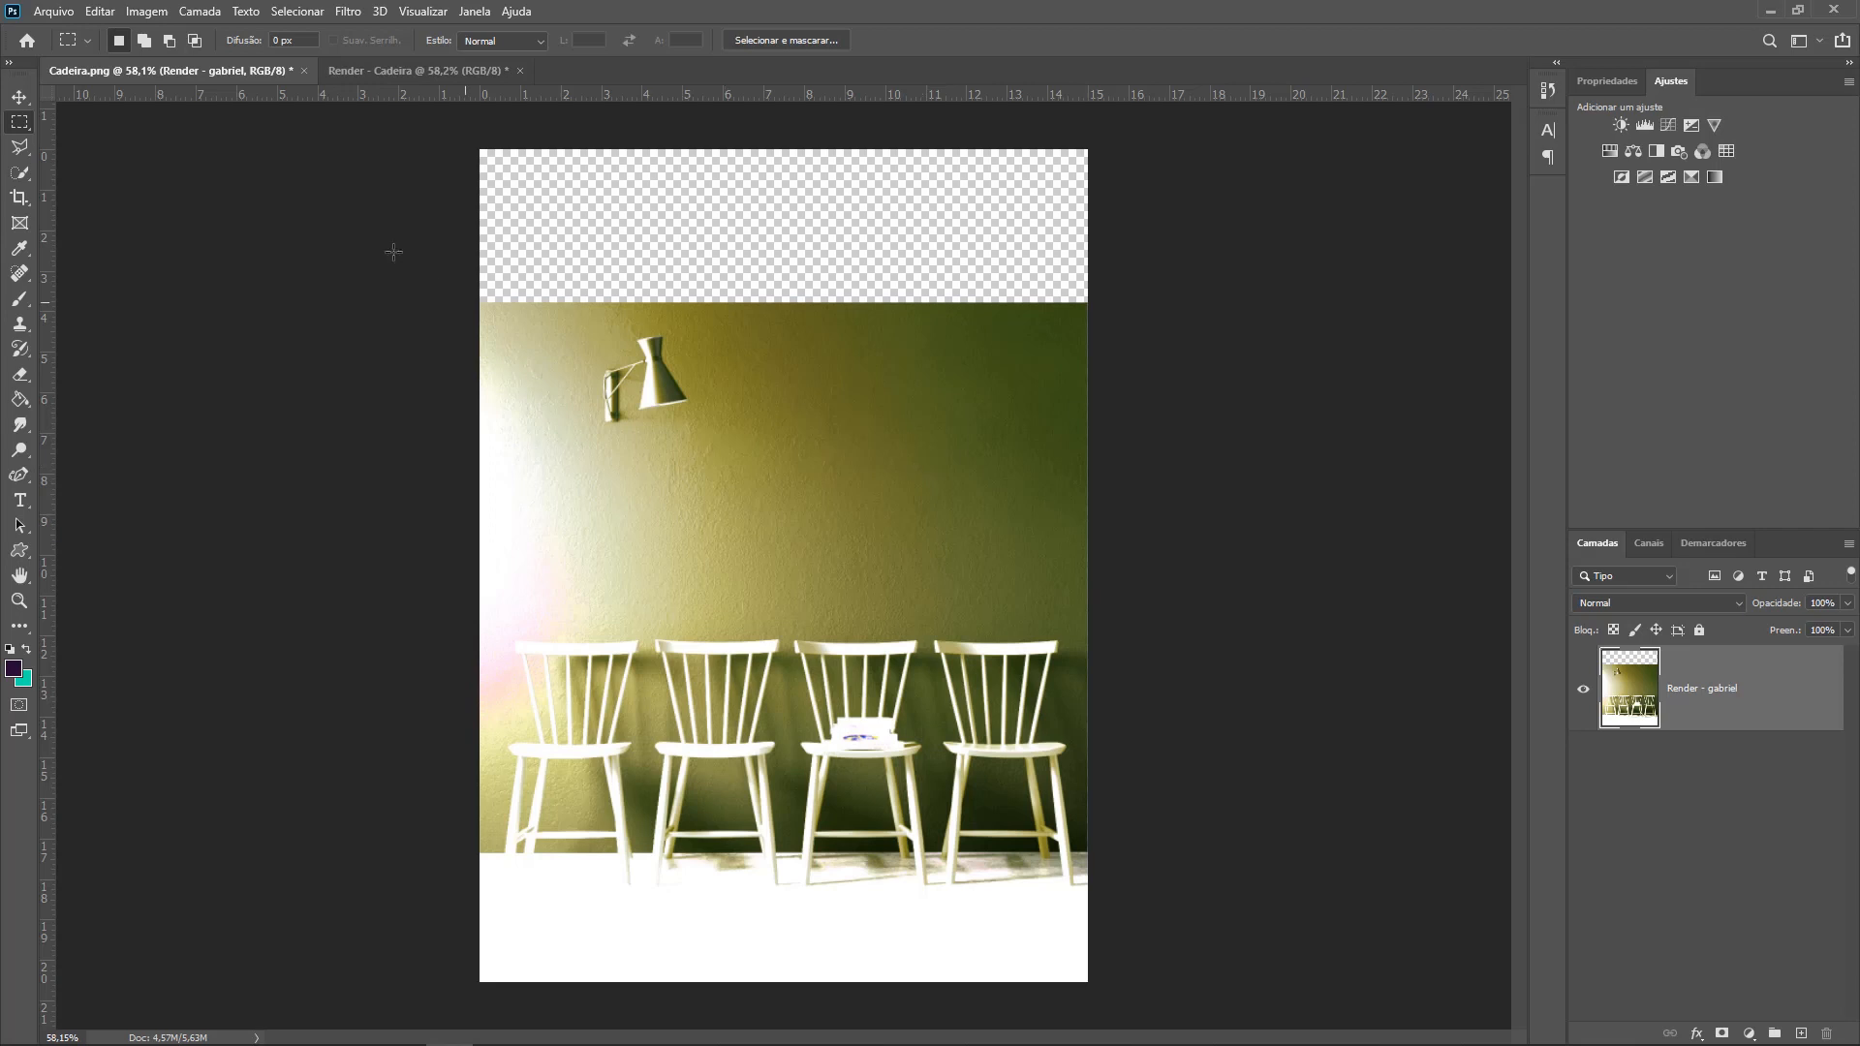
- Try darkening the photo directly with an Exposure of -3.77, and cancel the adjustment
click(148, 12)
mouse_move(229, 68)
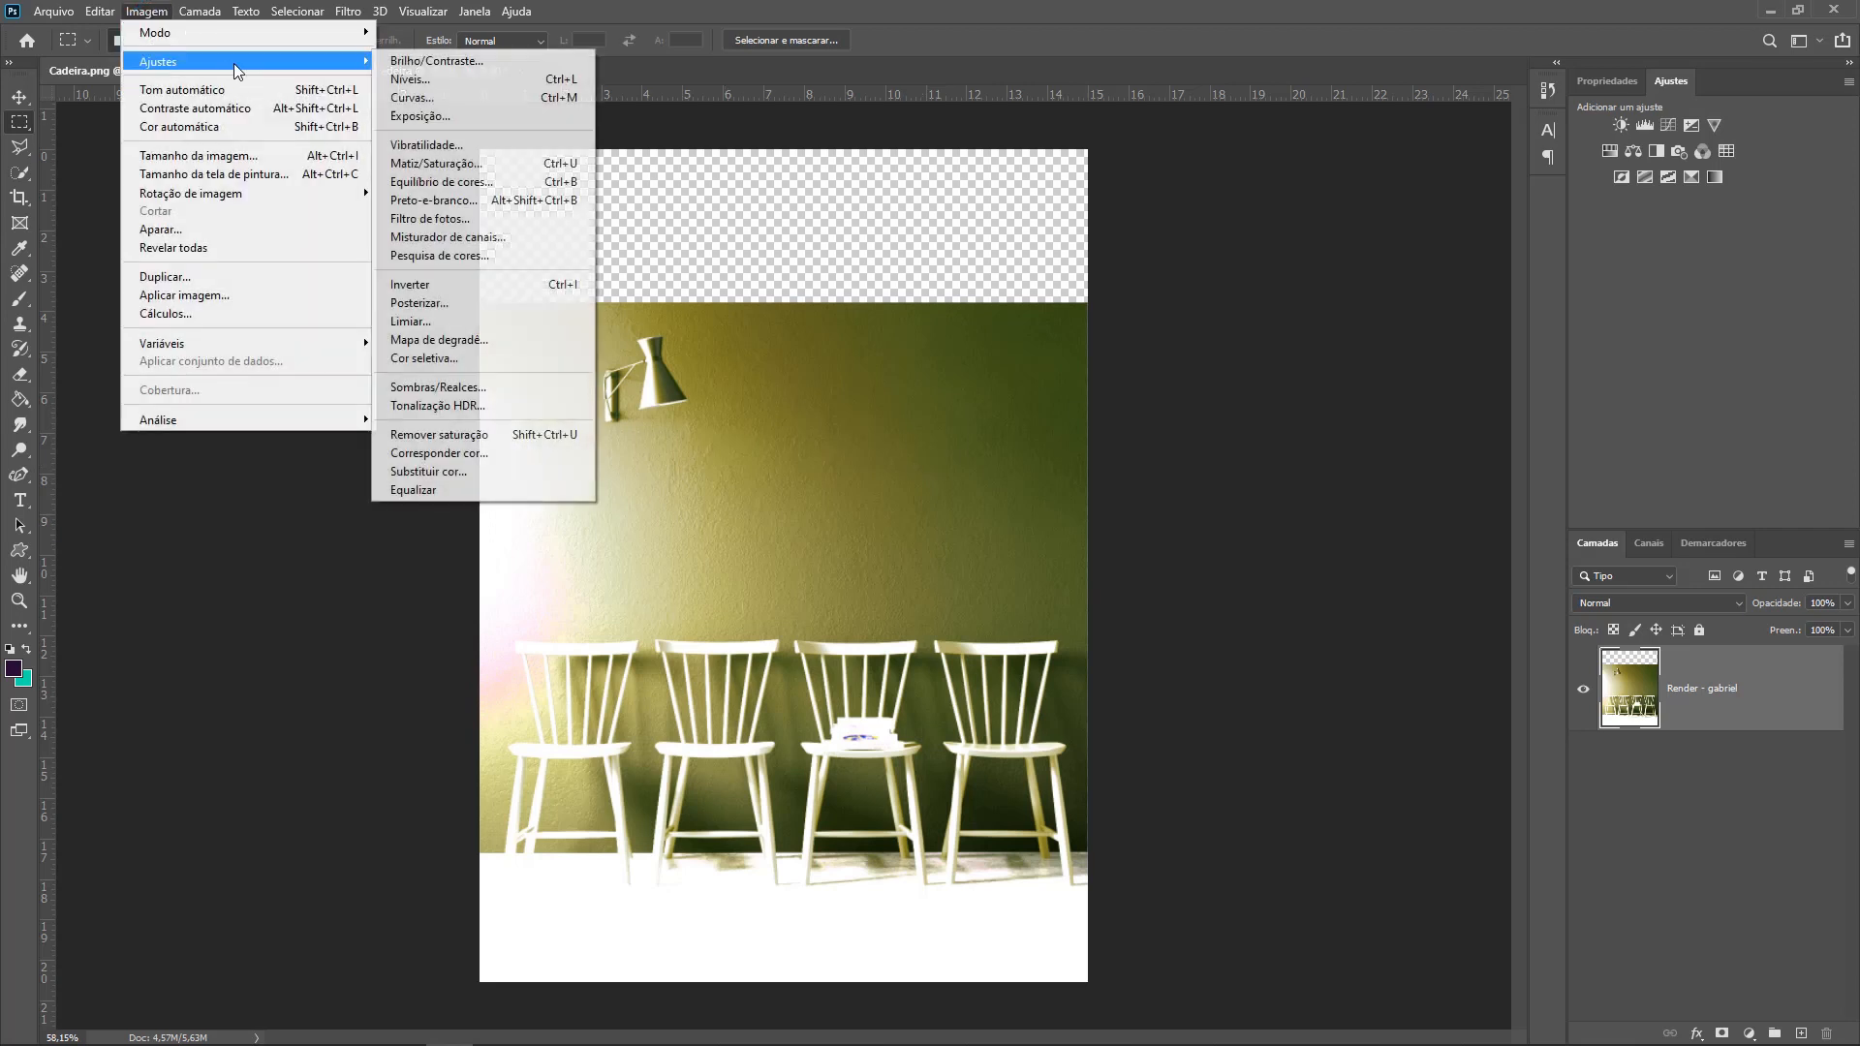
click(455, 116)
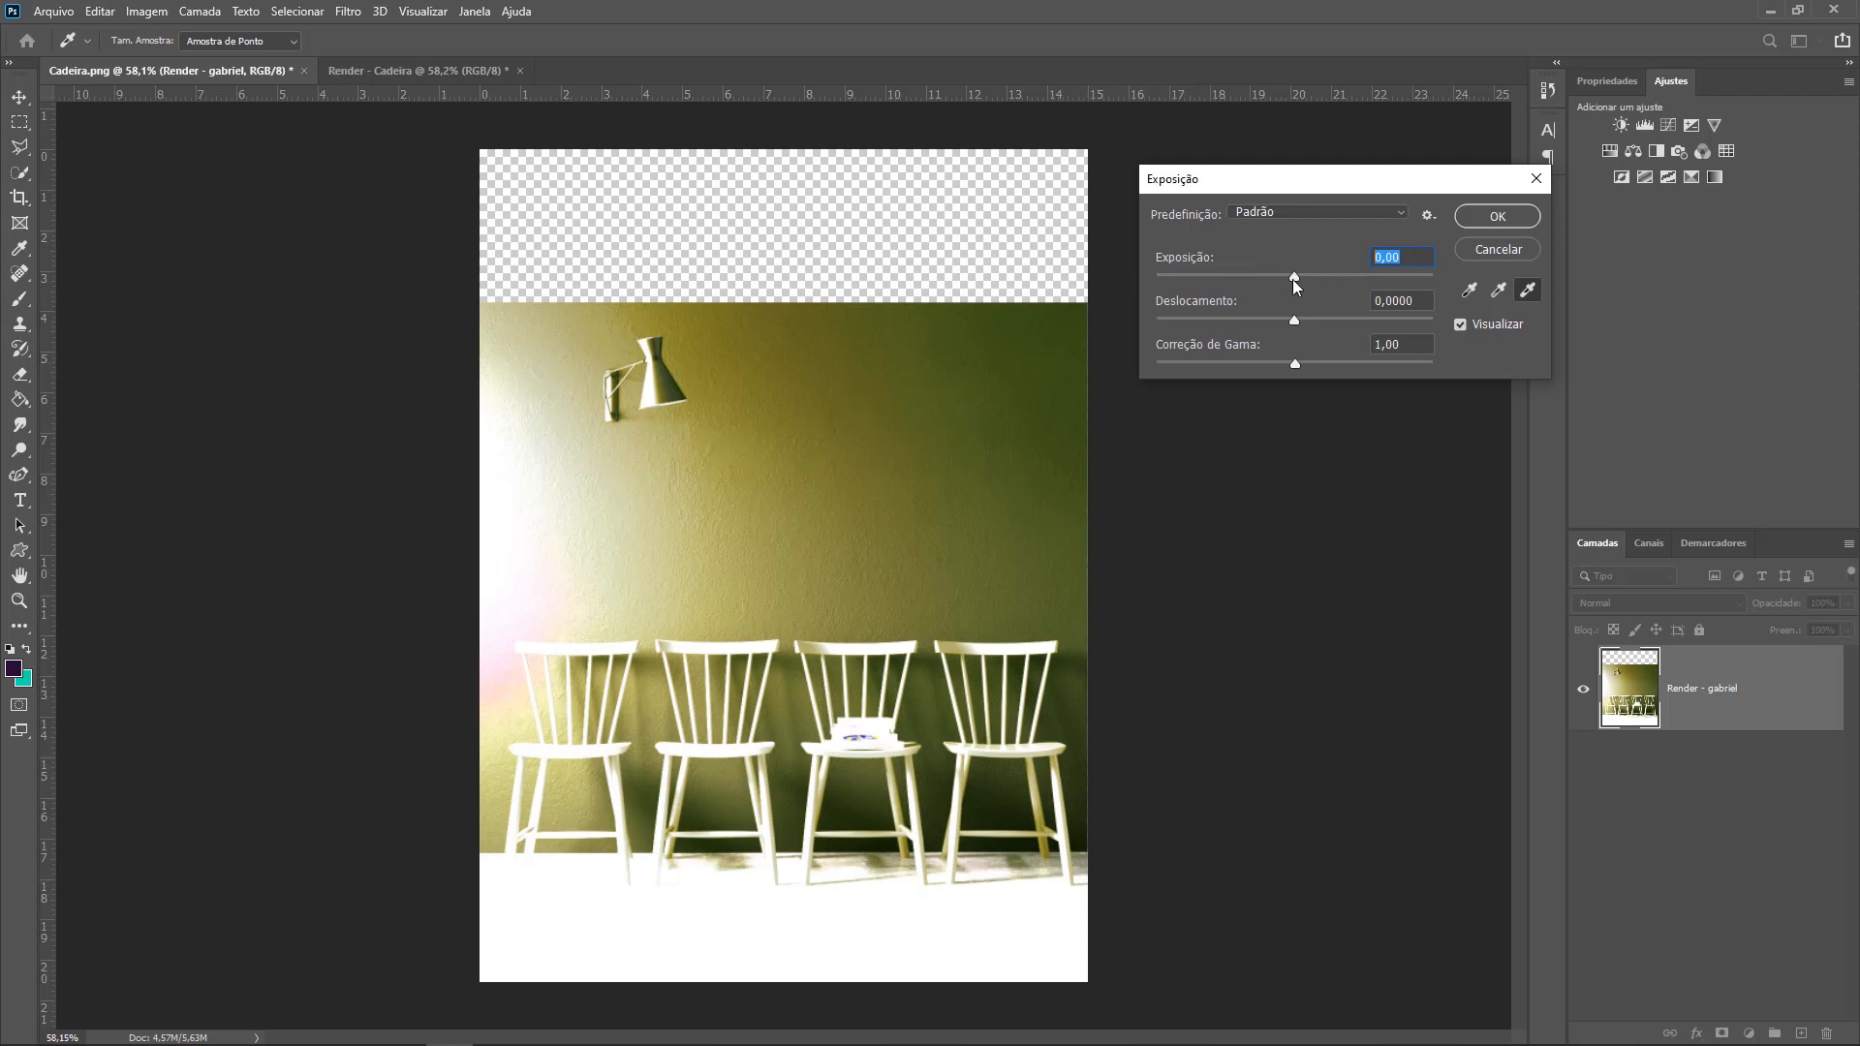
drag(1294, 283, 1231, 278)
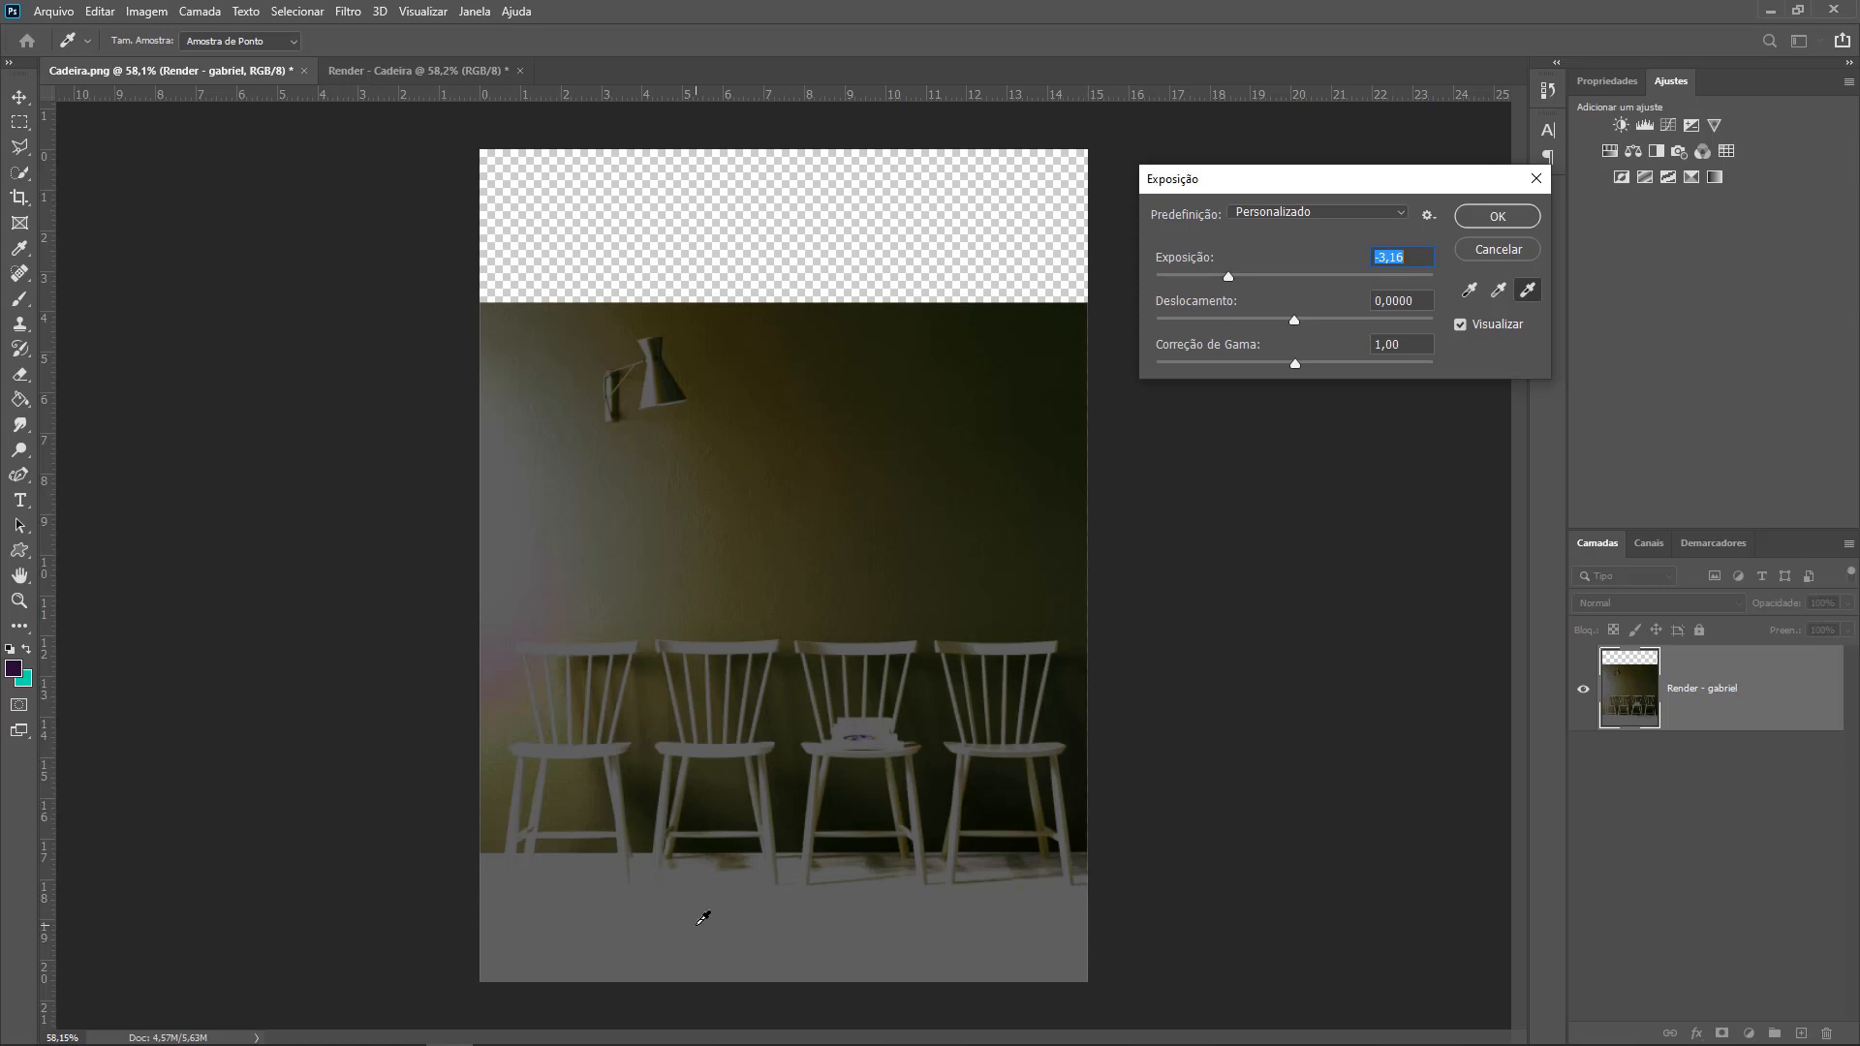
drag(1225, 279, 1216, 279)
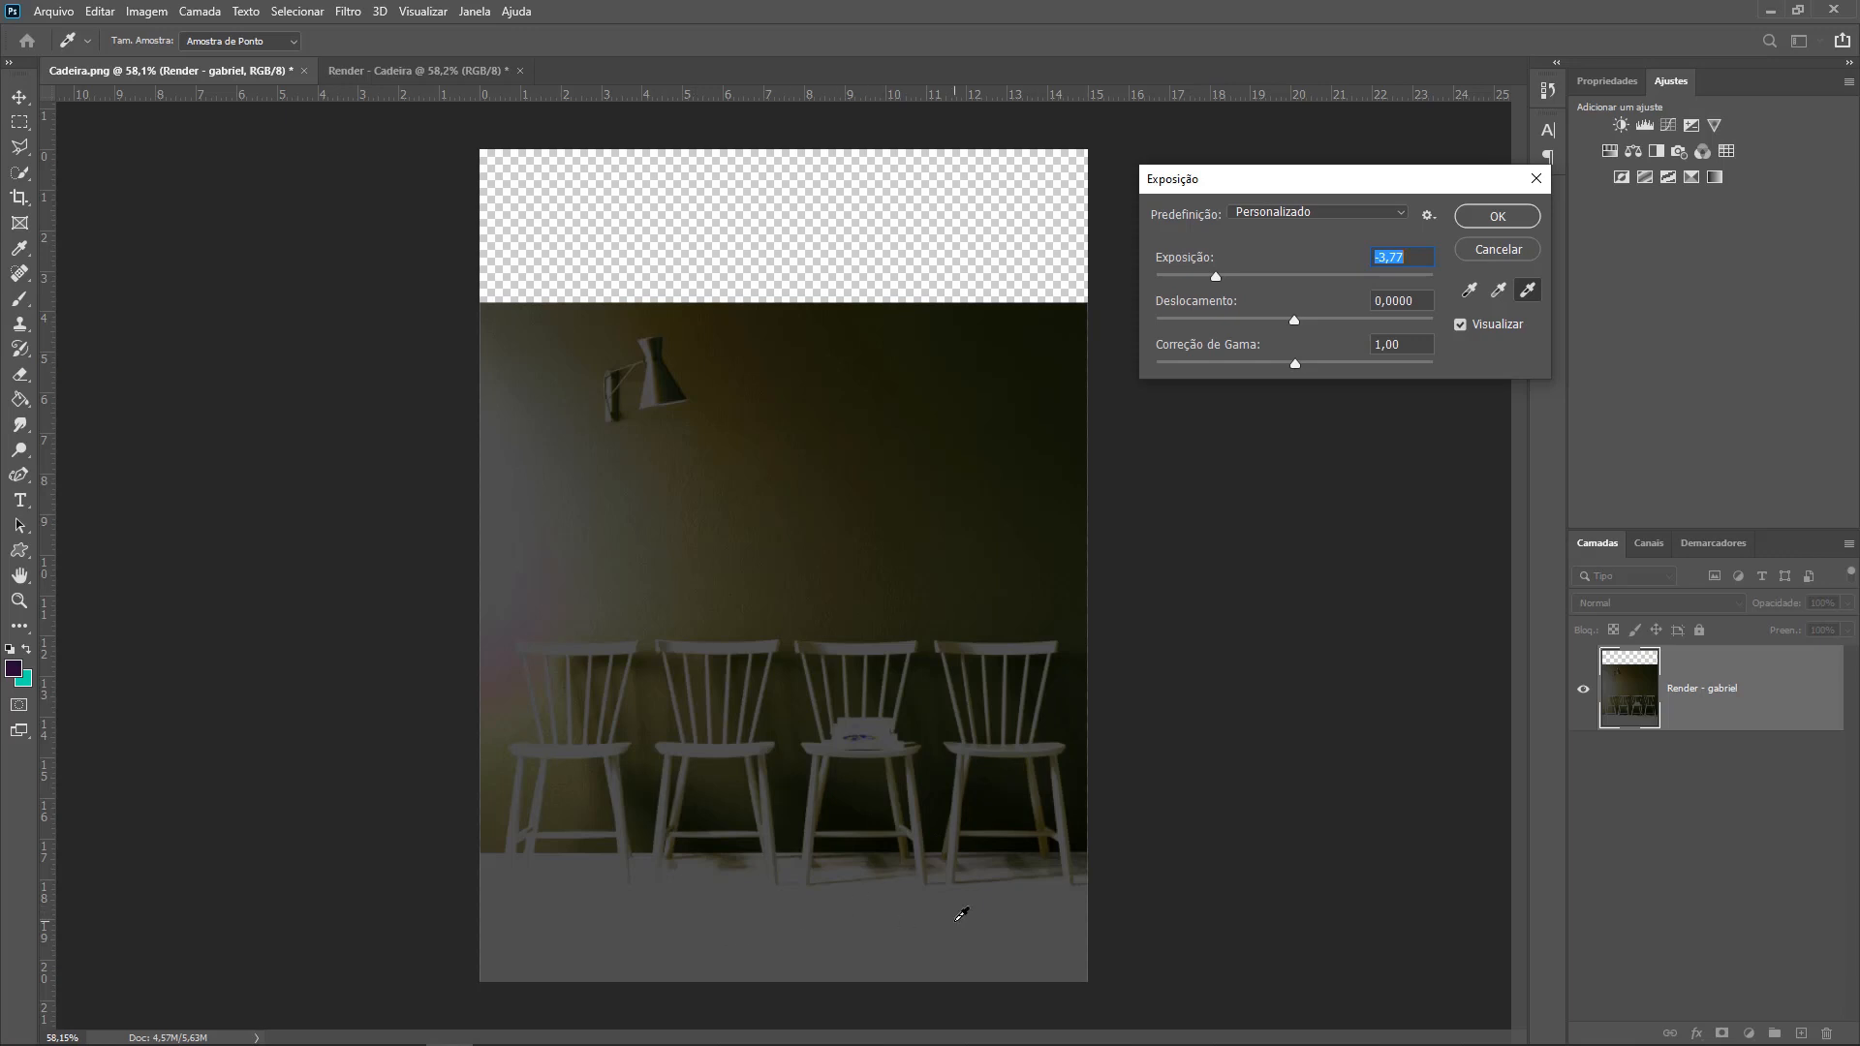
click(1507, 250)
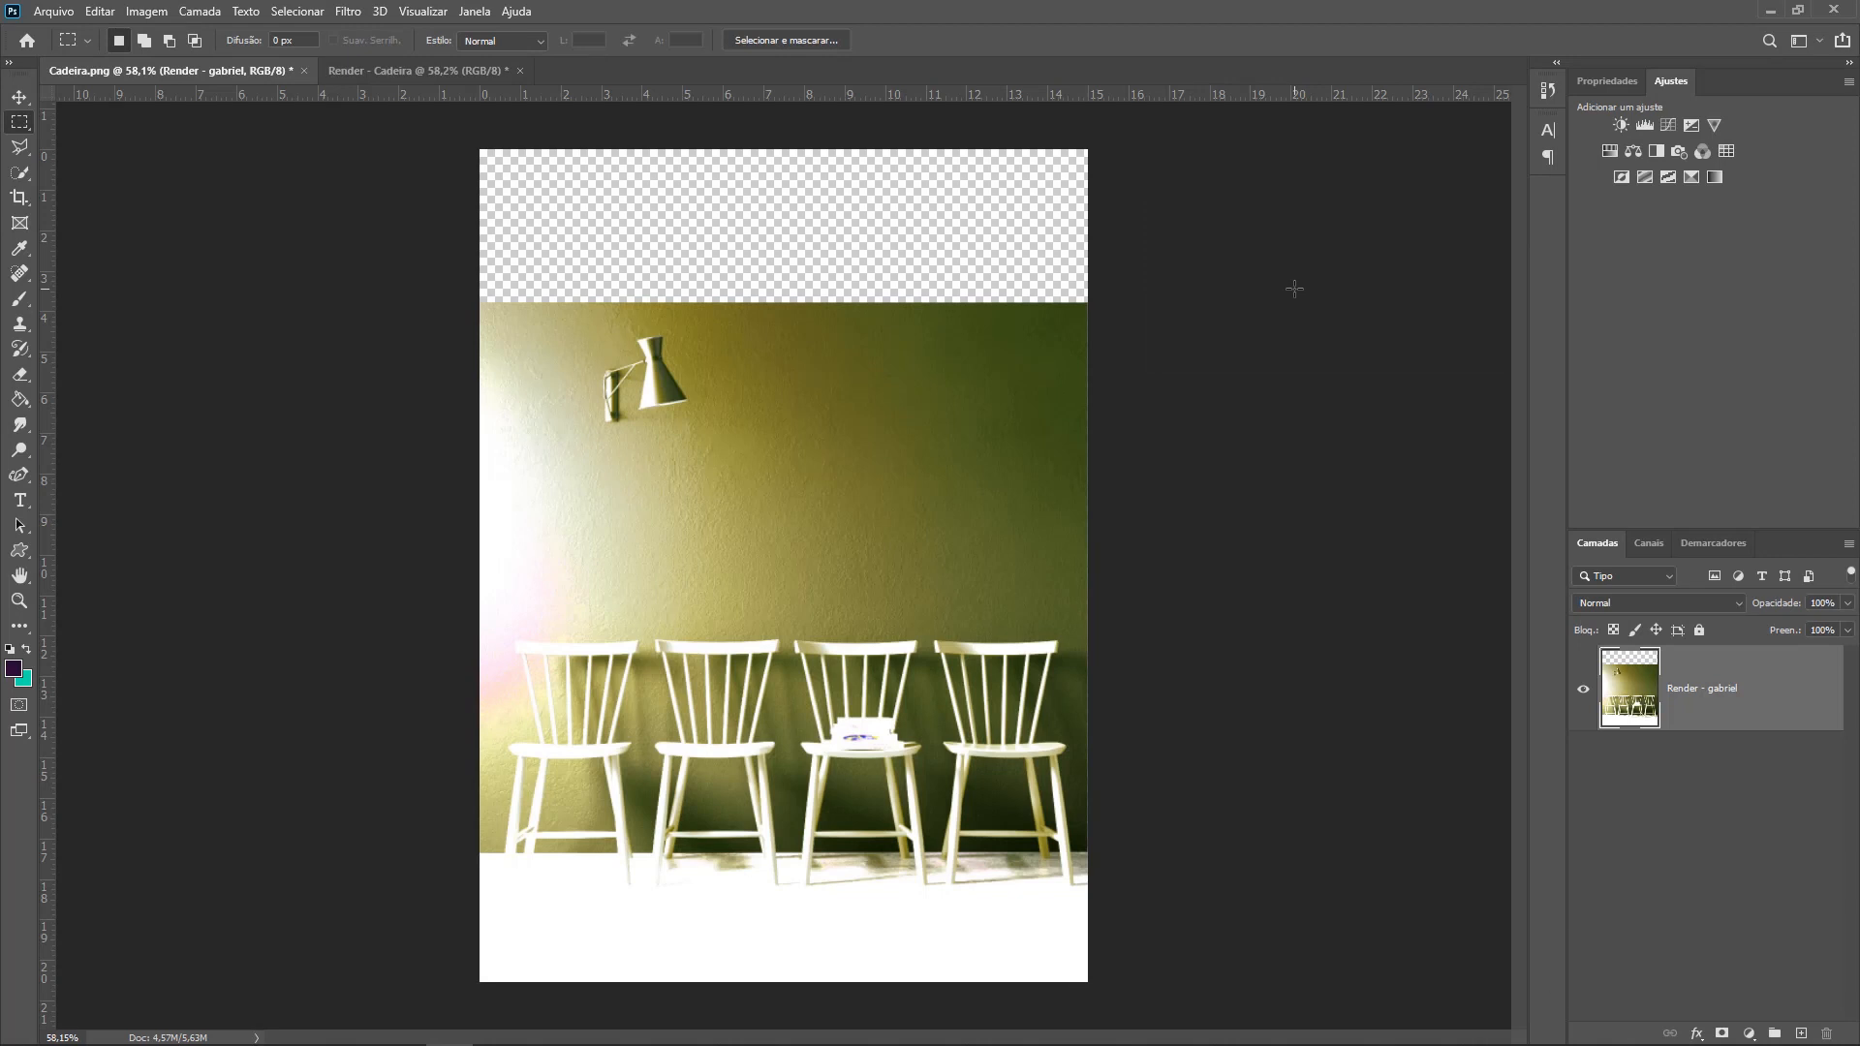
- Undo the strip deletion and the direct adjustments until the original photo in Cadeira.png is restored
key(ctrl+z)
key(ctrl+z)
key(ctrl+z)
key(ctrl+z)
key(ctrl+z)
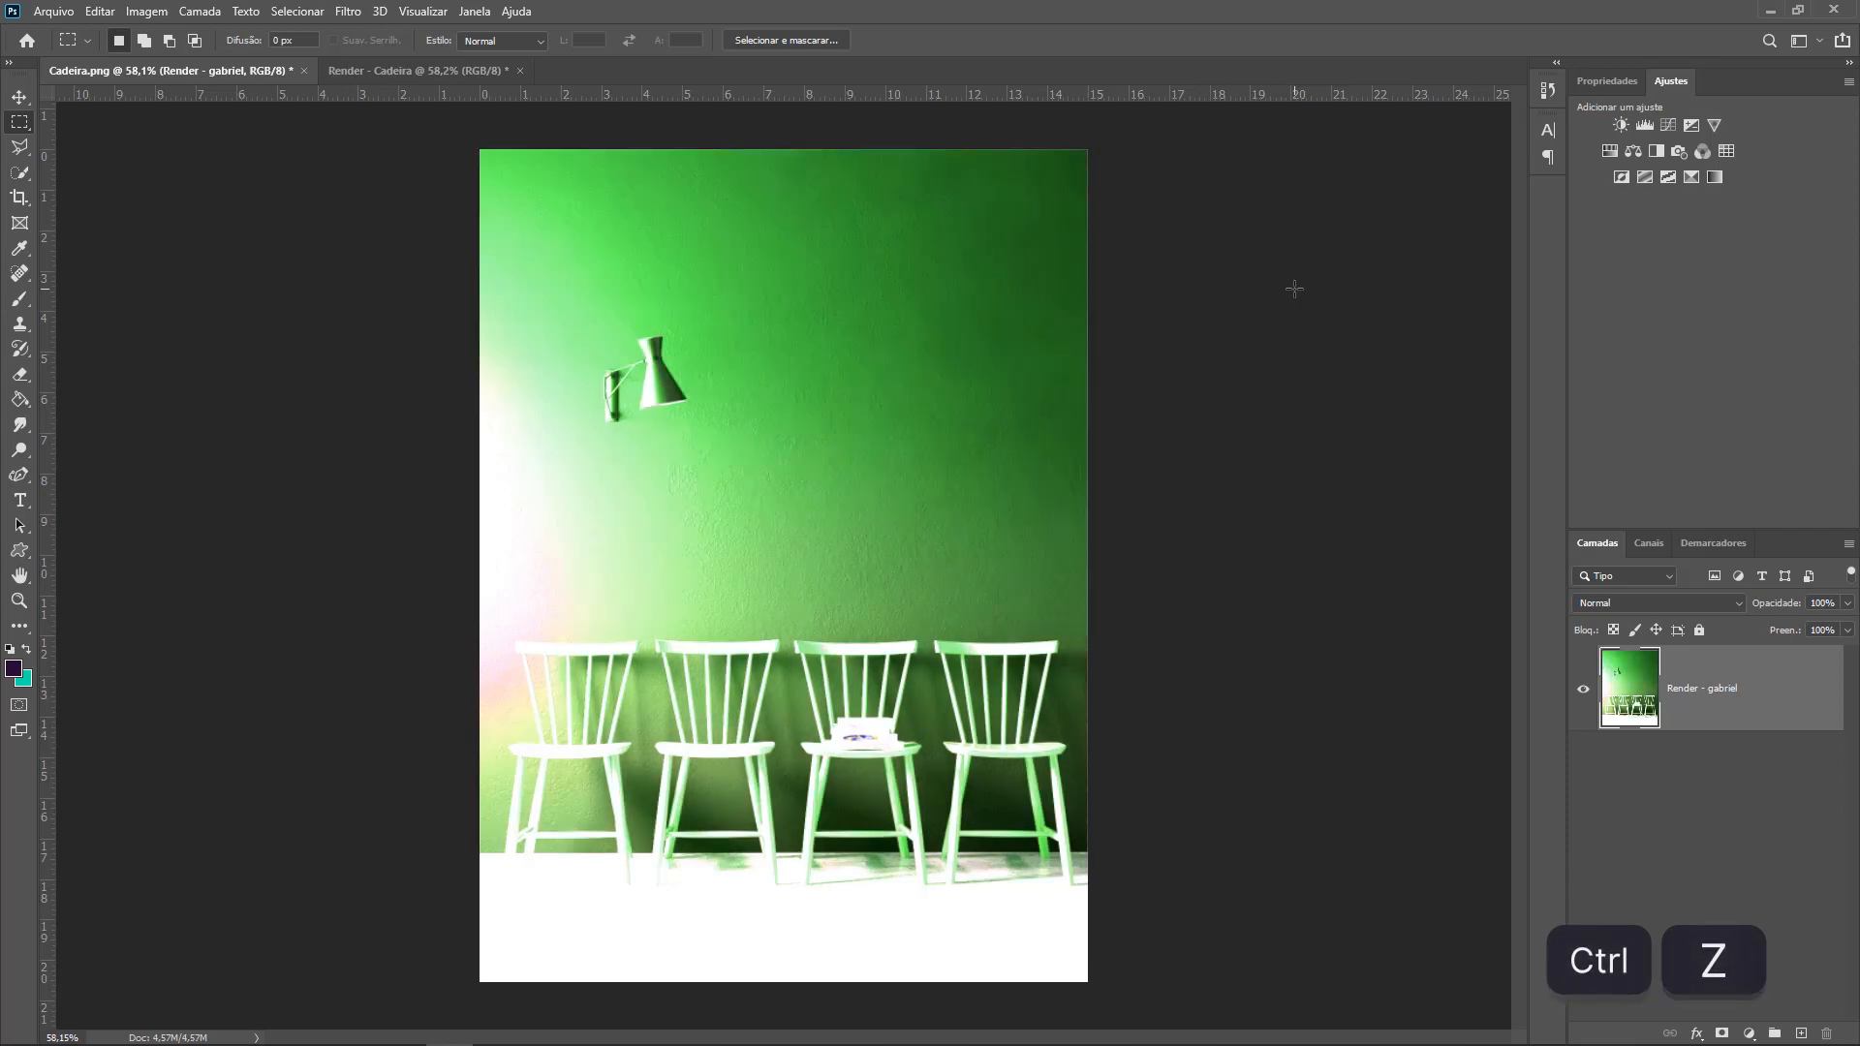
key(ctrl+z)
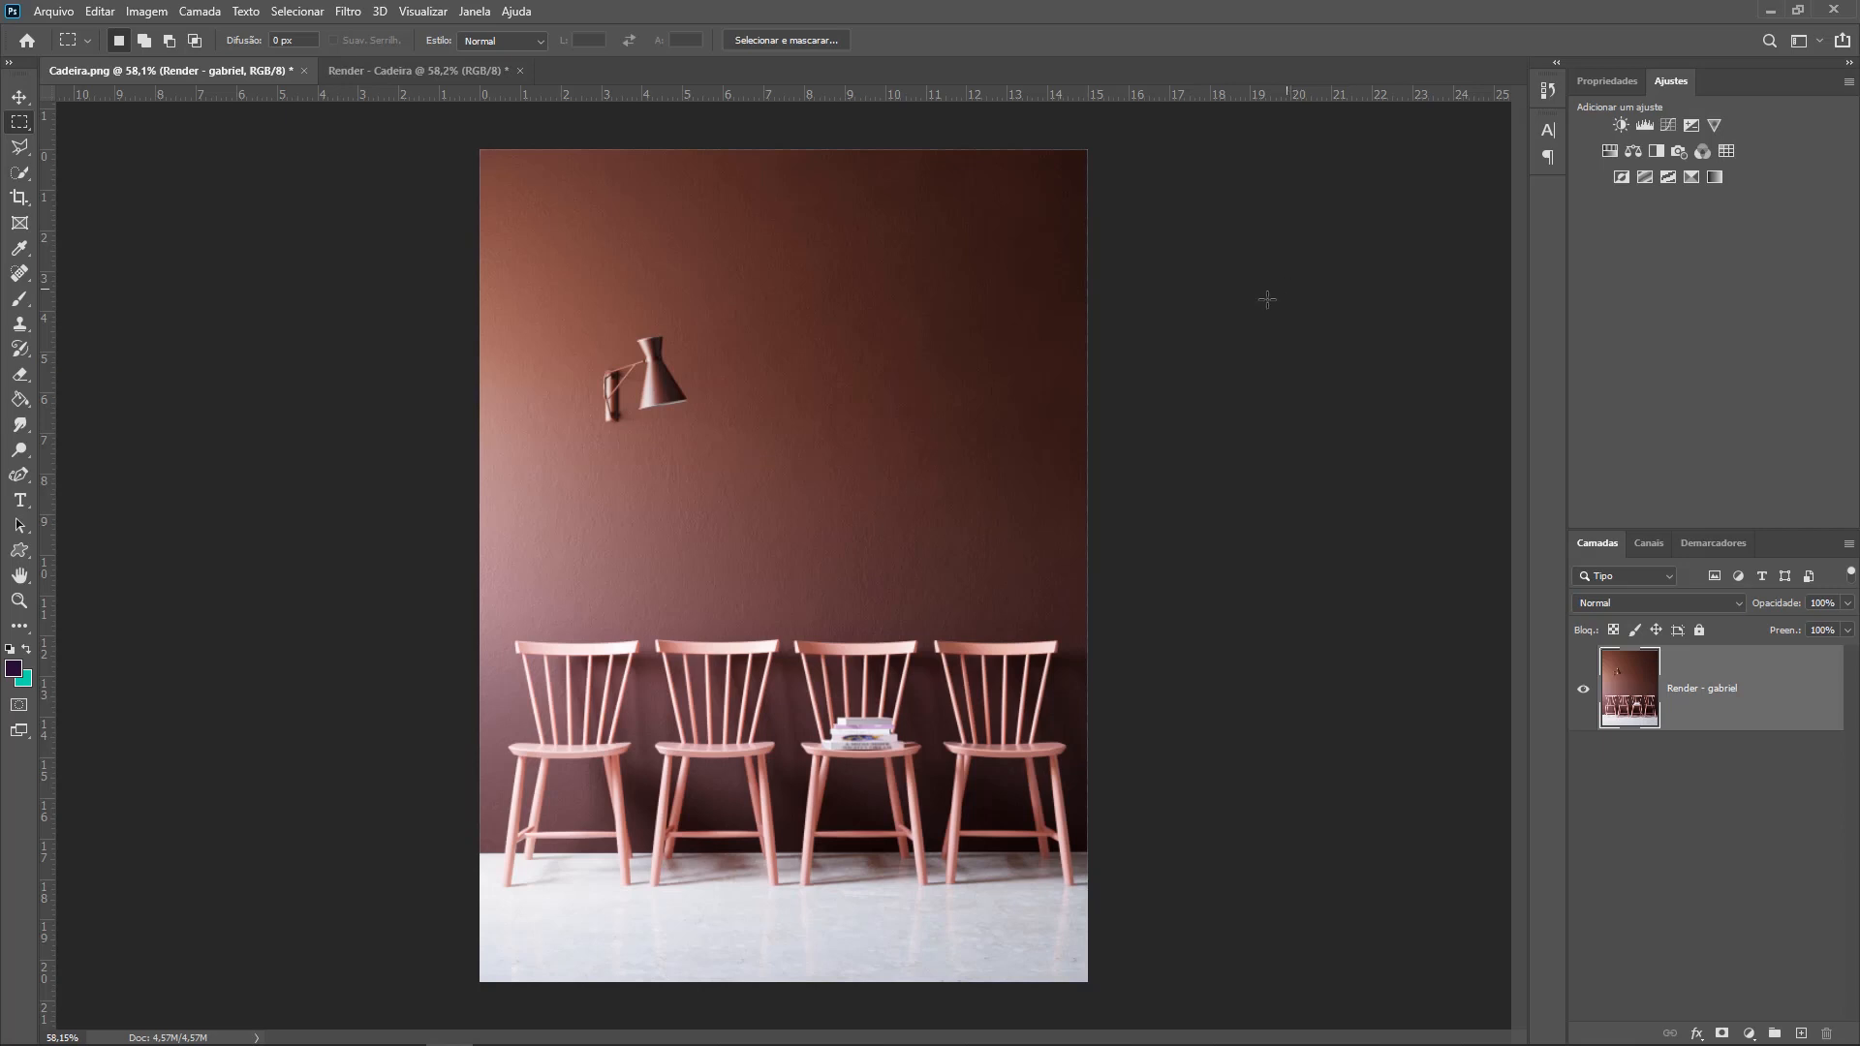
- Switch to the Render - Cadeira document and add an Exposure adjustment layer set to +1.46
click(456, 78)
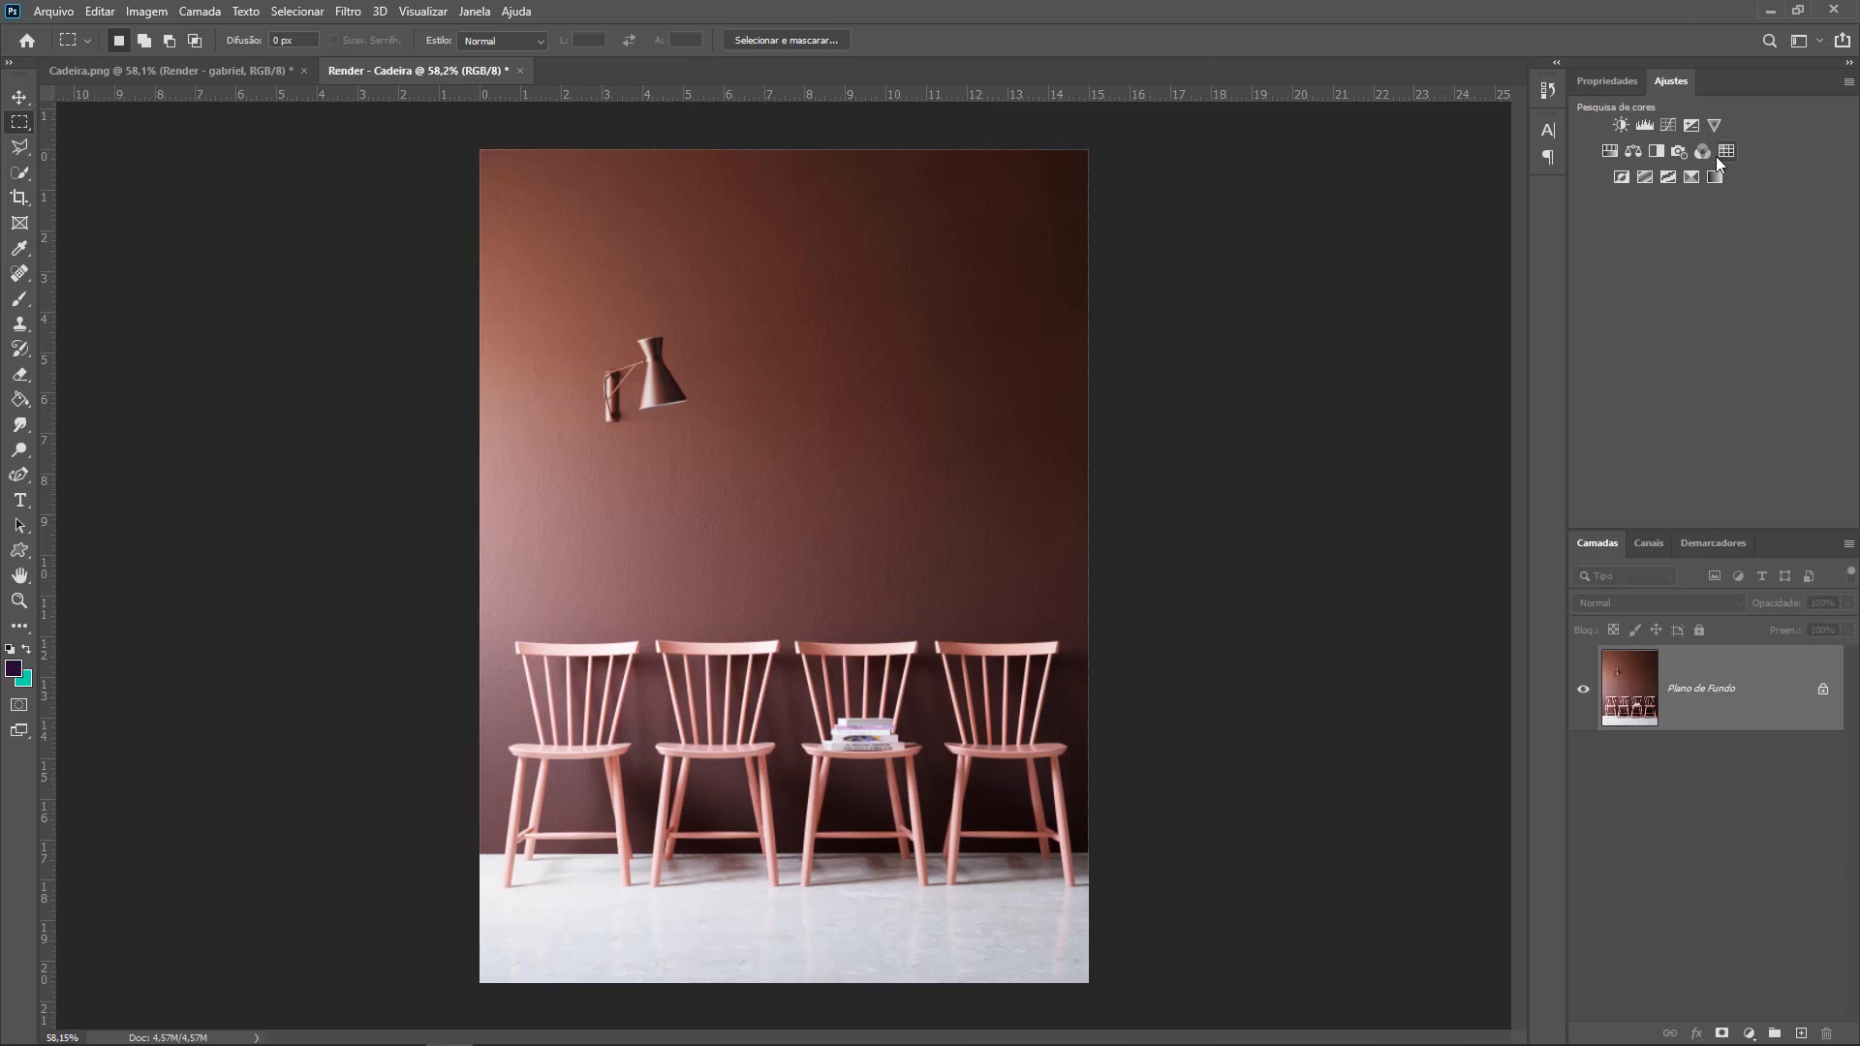
click(1695, 130)
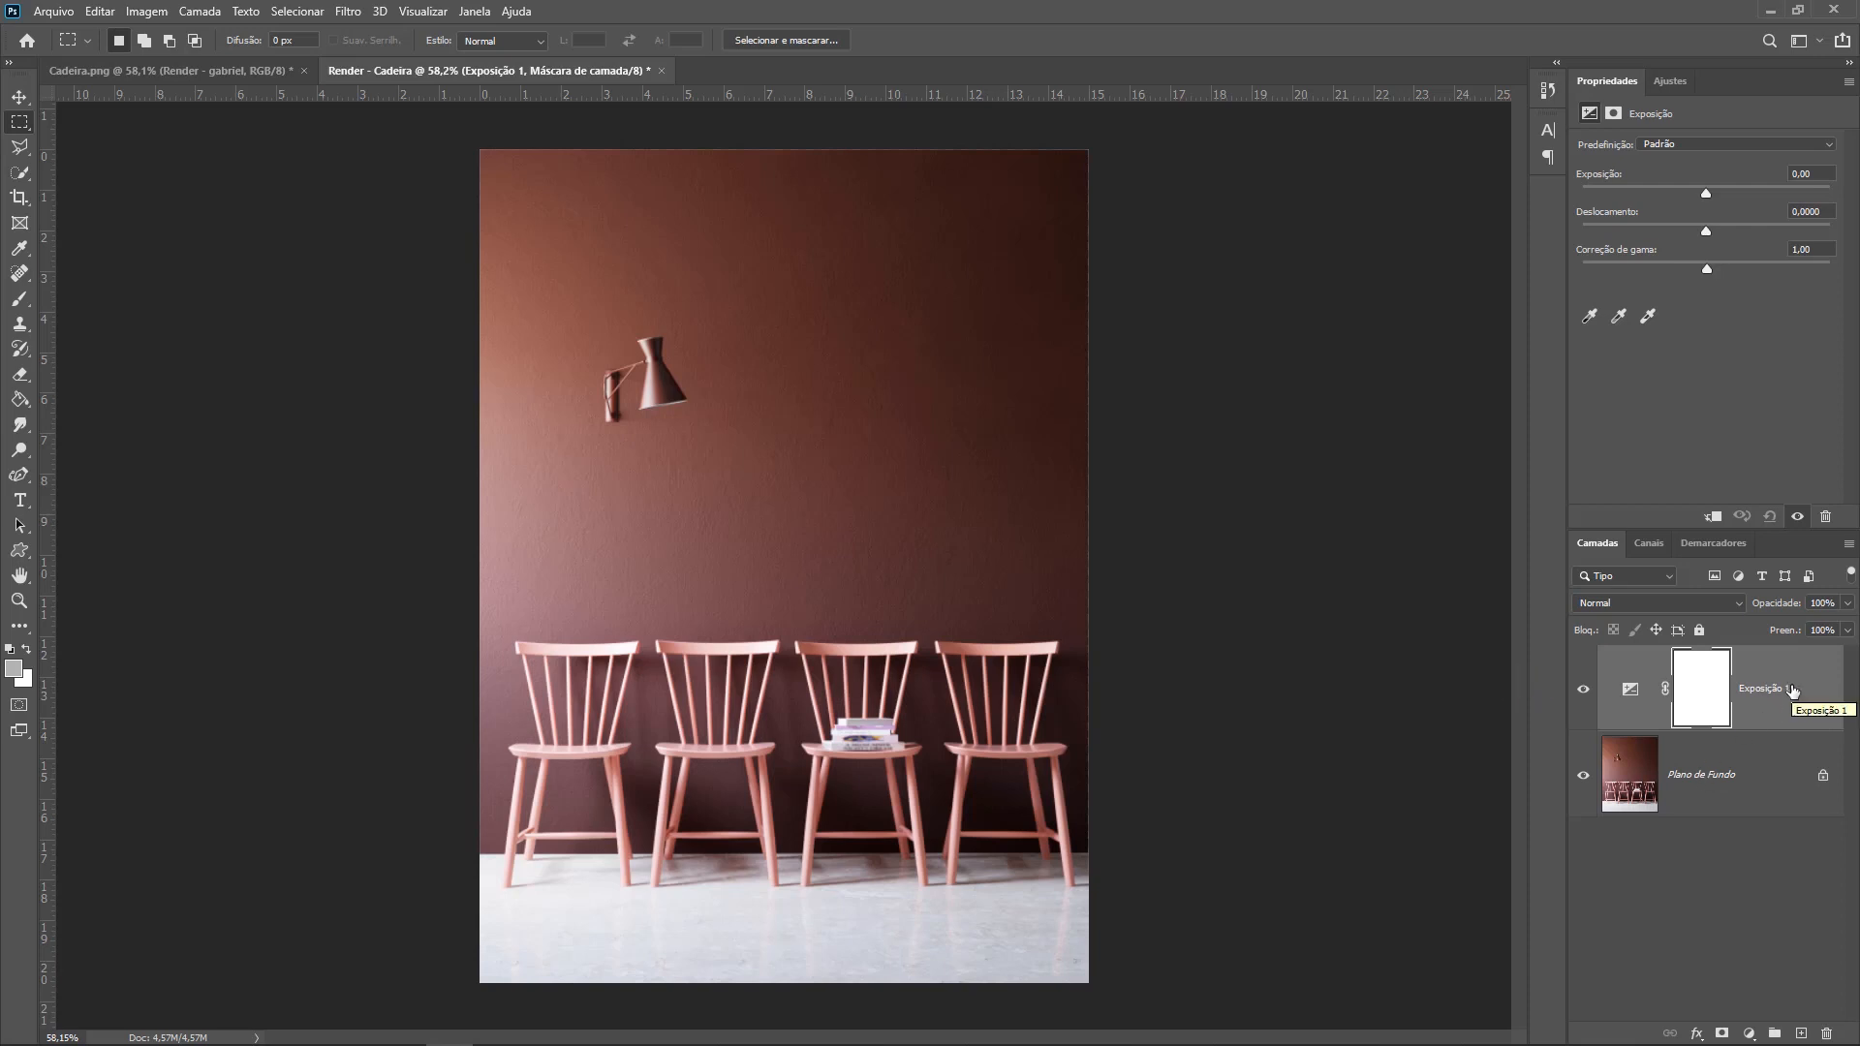
drag(1707, 195, 1734, 196)
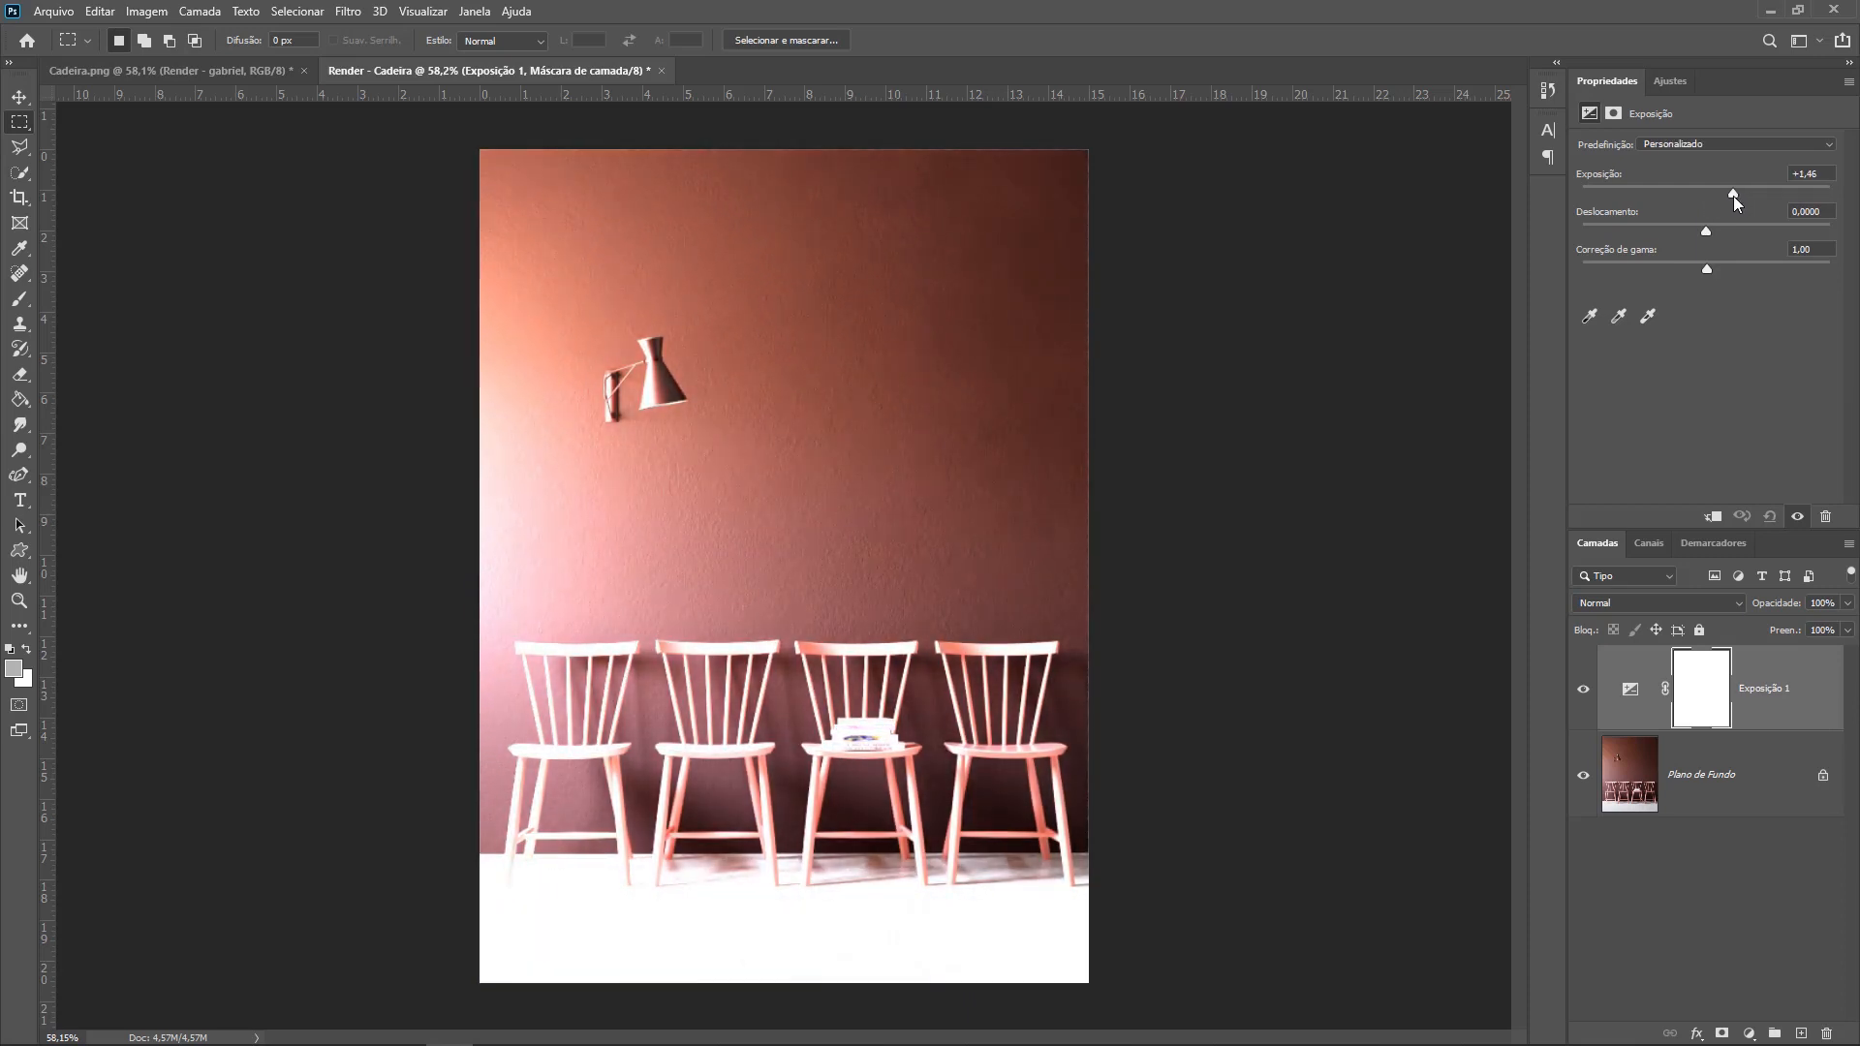
- Add a Hue/Saturation adjustment layer with raised Principal saturation and Vermelhos set to hue +109 and lightness -36
click(1658, 85)
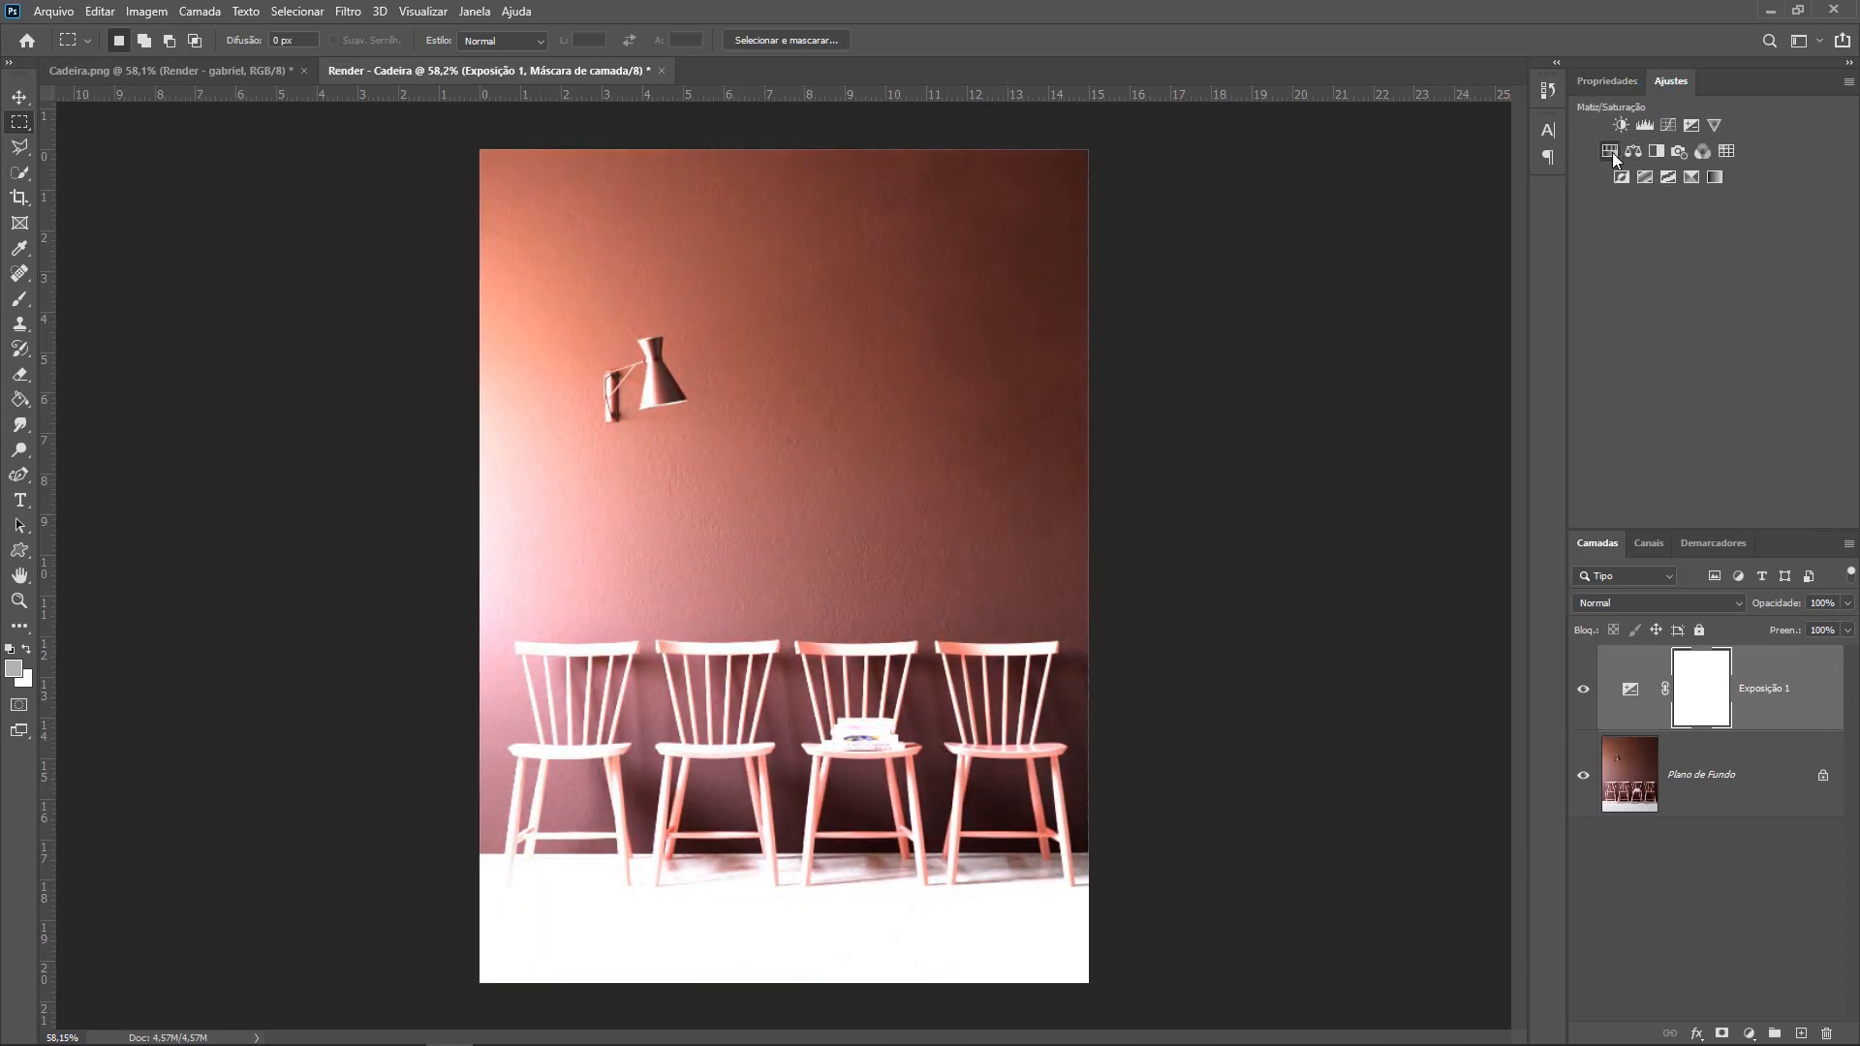
click(1612, 153)
drag(1707, 253, 1746, 256)
click(1706, 175)
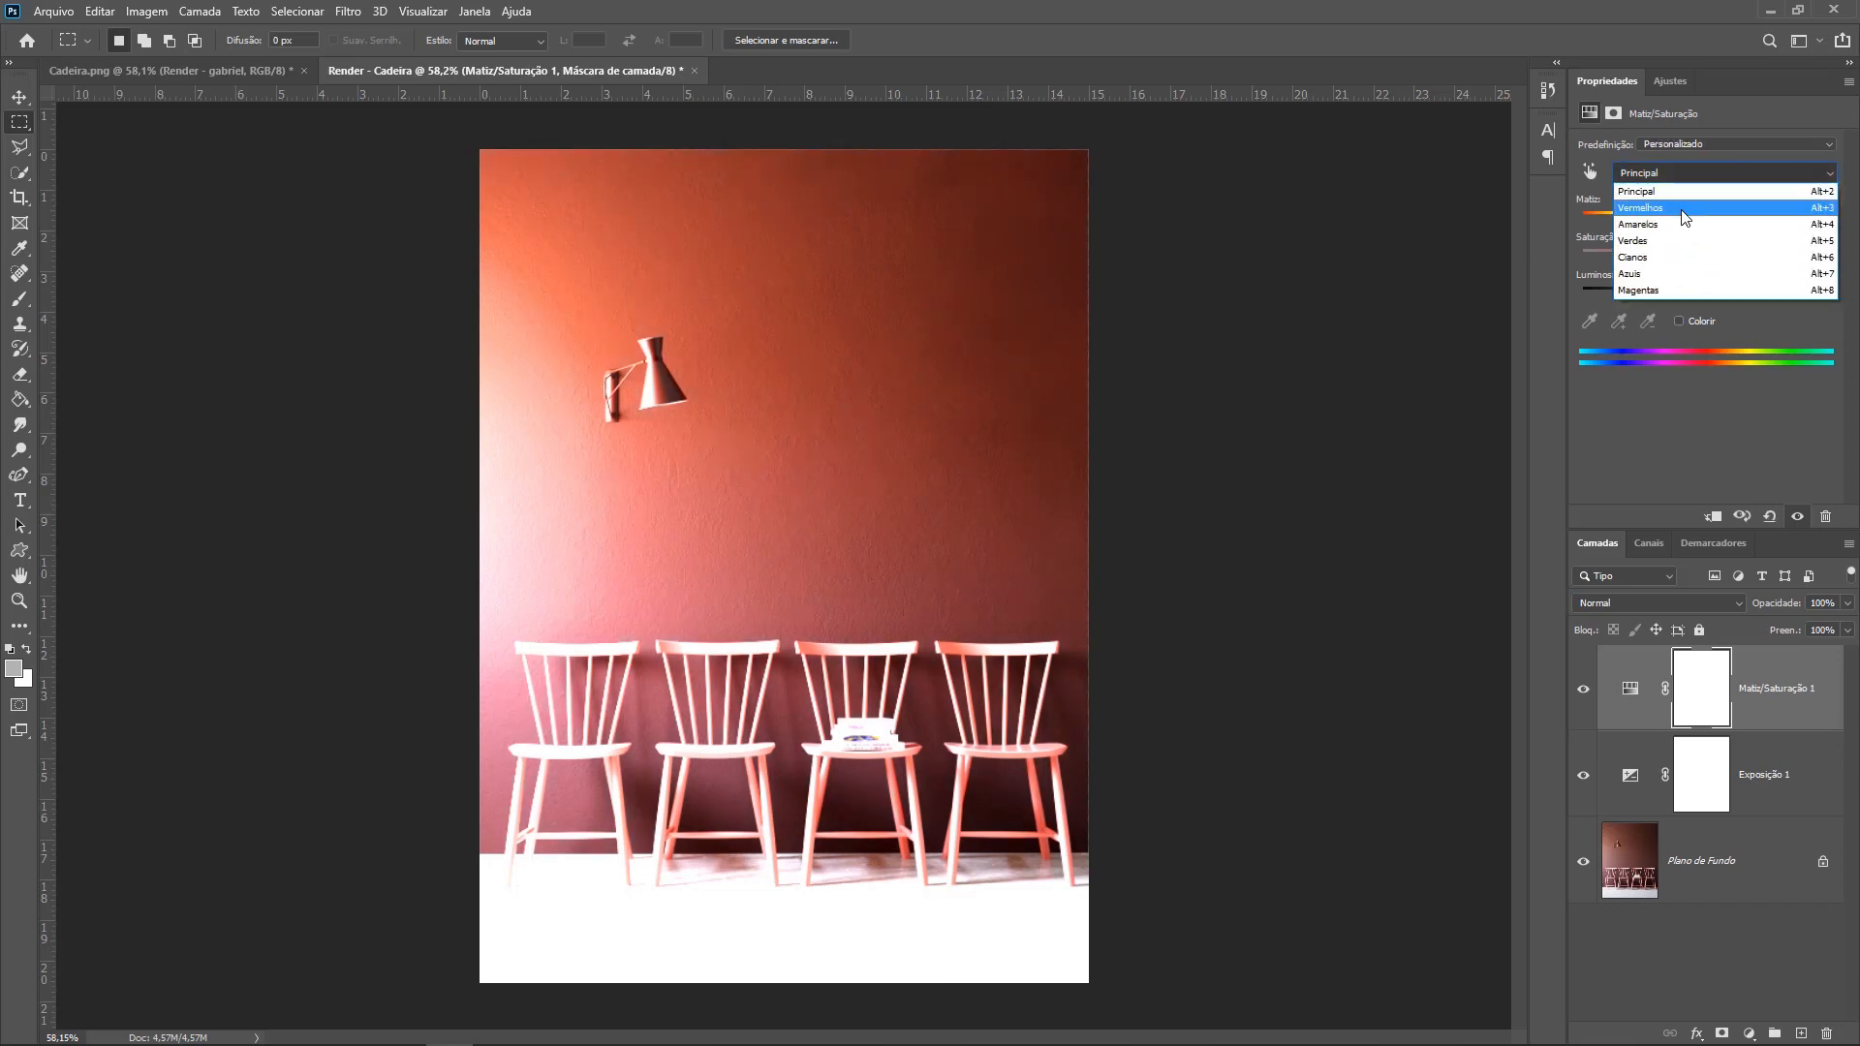
click(1684, 208)
drag(1712, 219, 1792, 223)
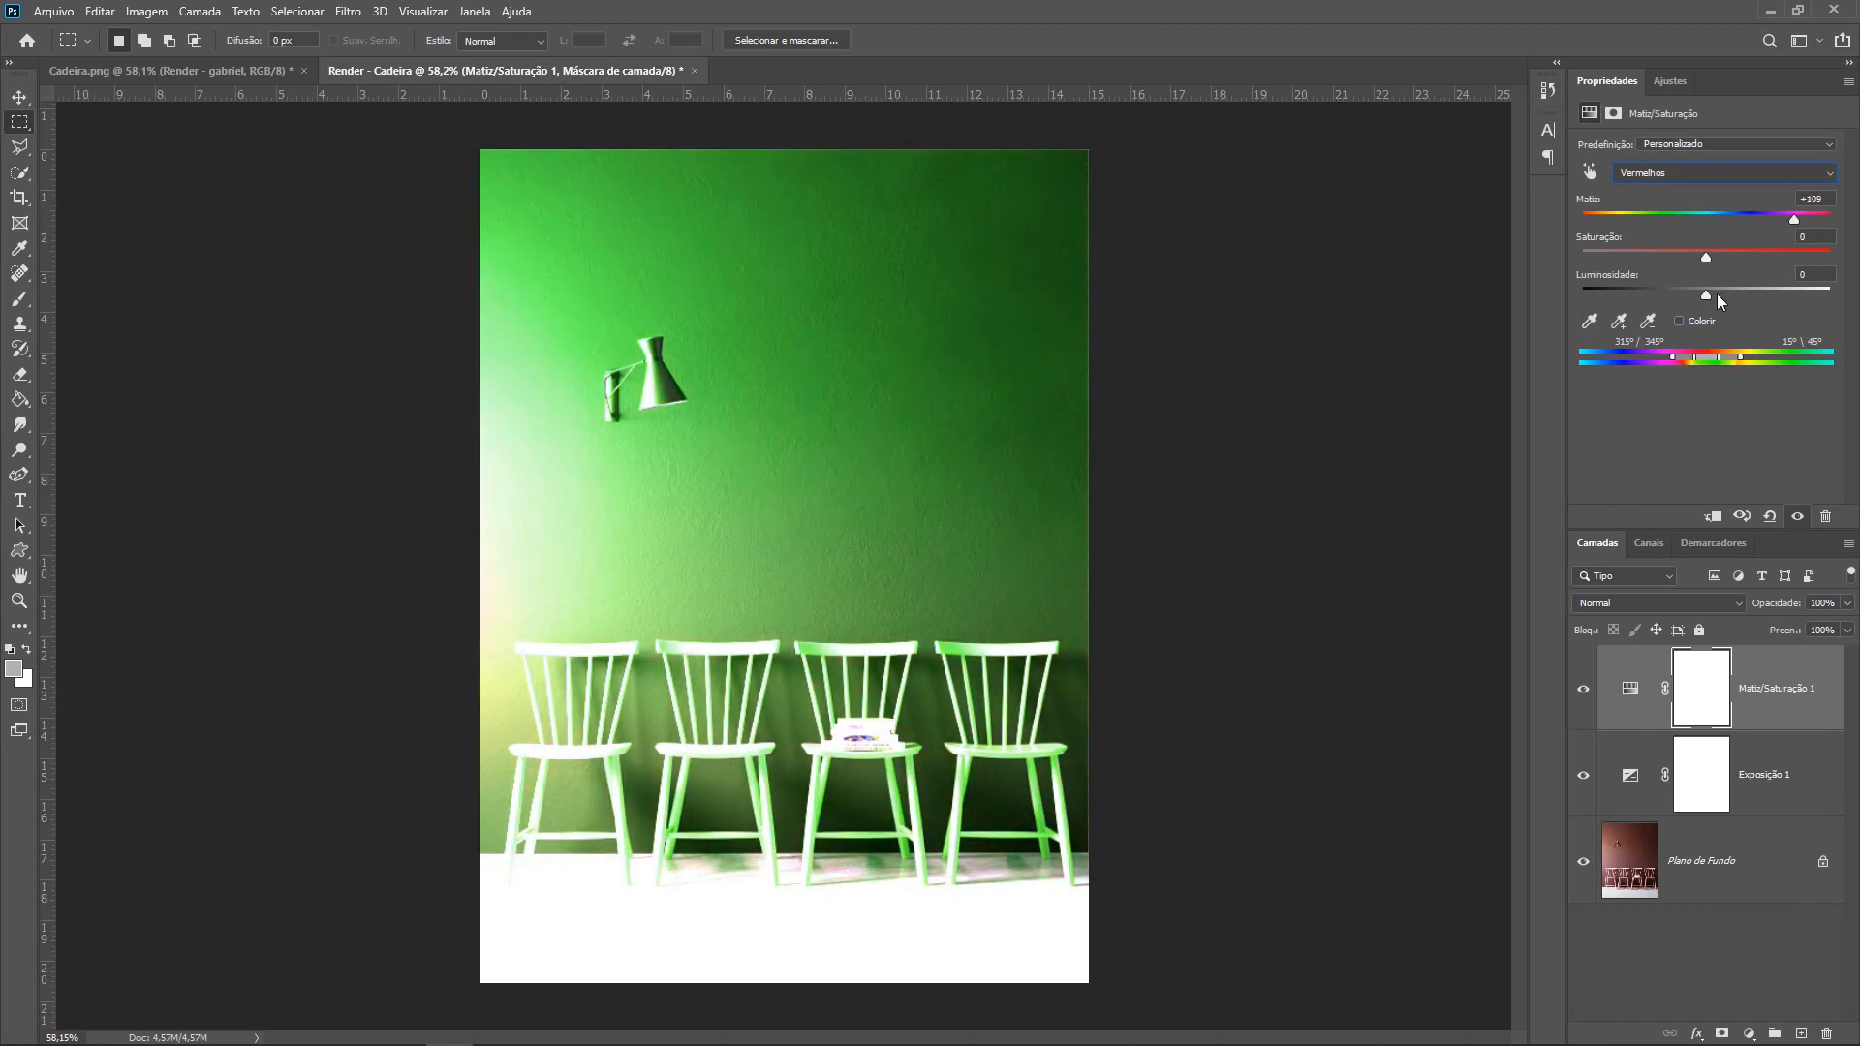
drag(1701, 287, 1661, 297)
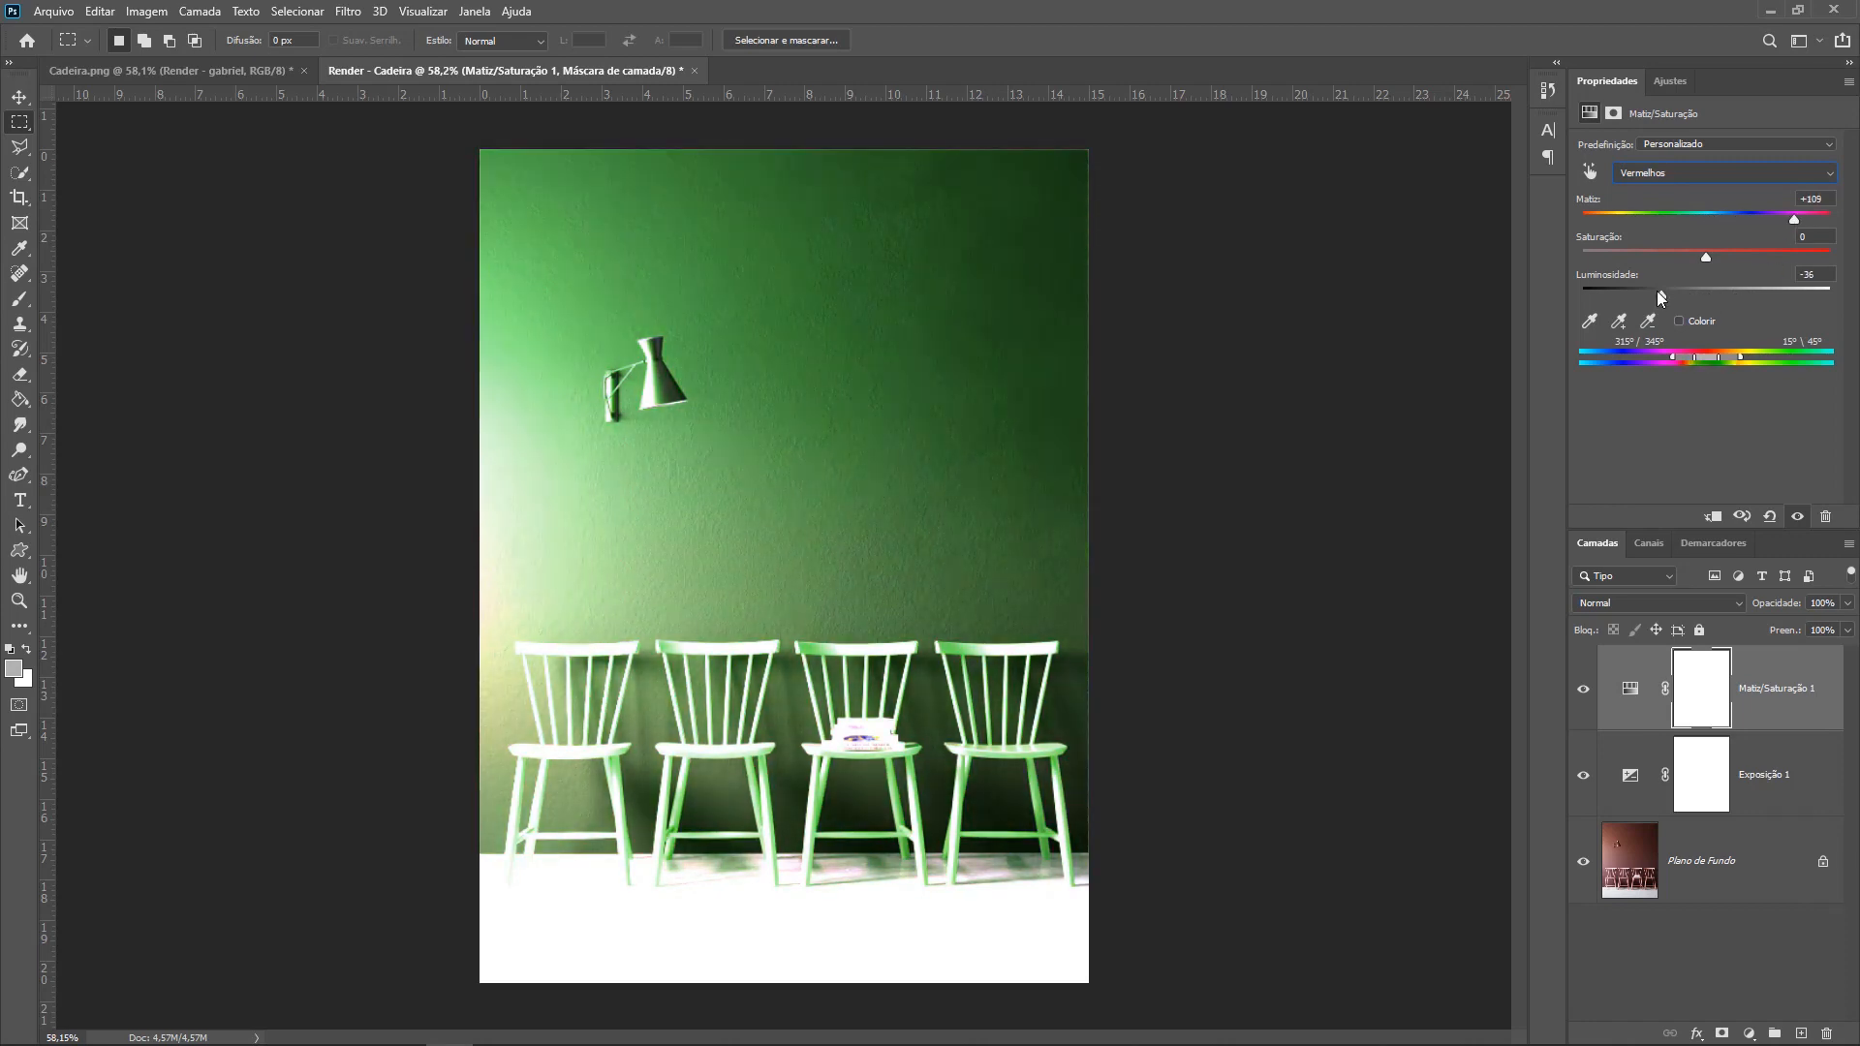
- Add a Selective Color adjustment layer with Verdes at Ciano -42, Magenta +36 and Preto +38
click(1678, 81)
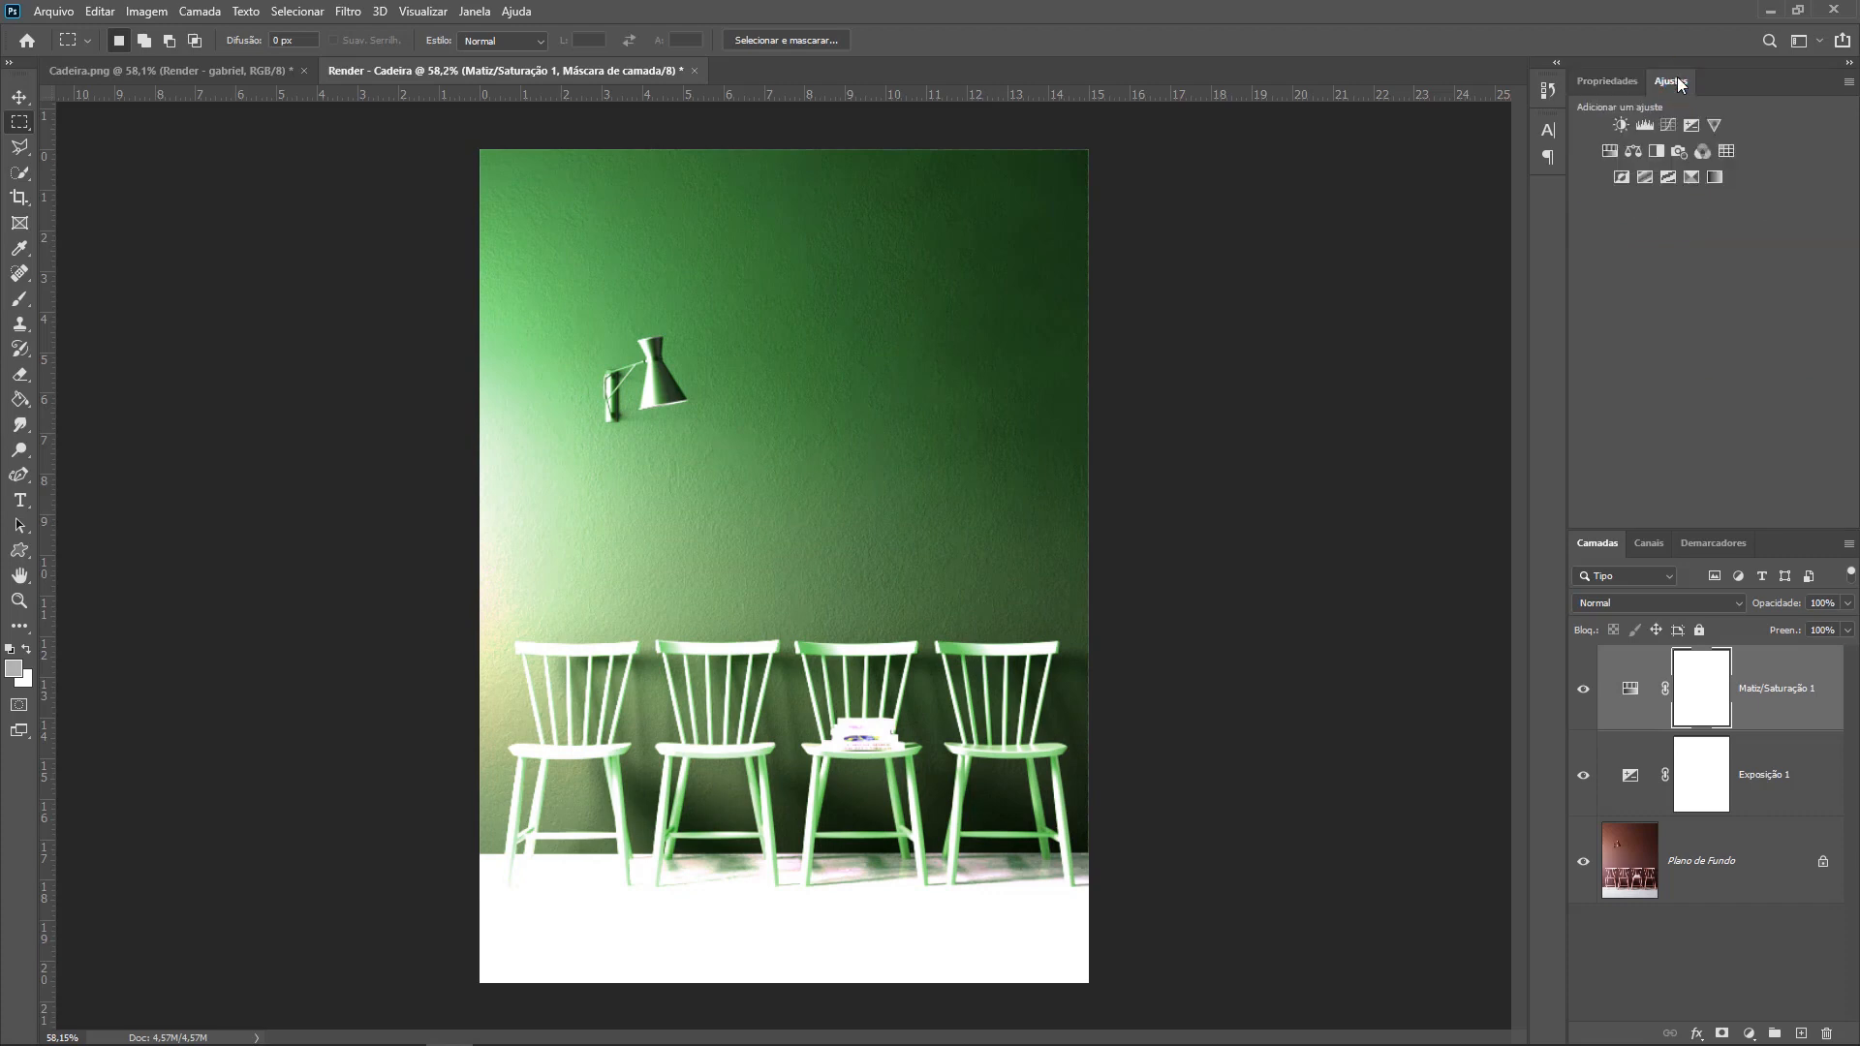
click(1687, 176)
click(1722, 167)
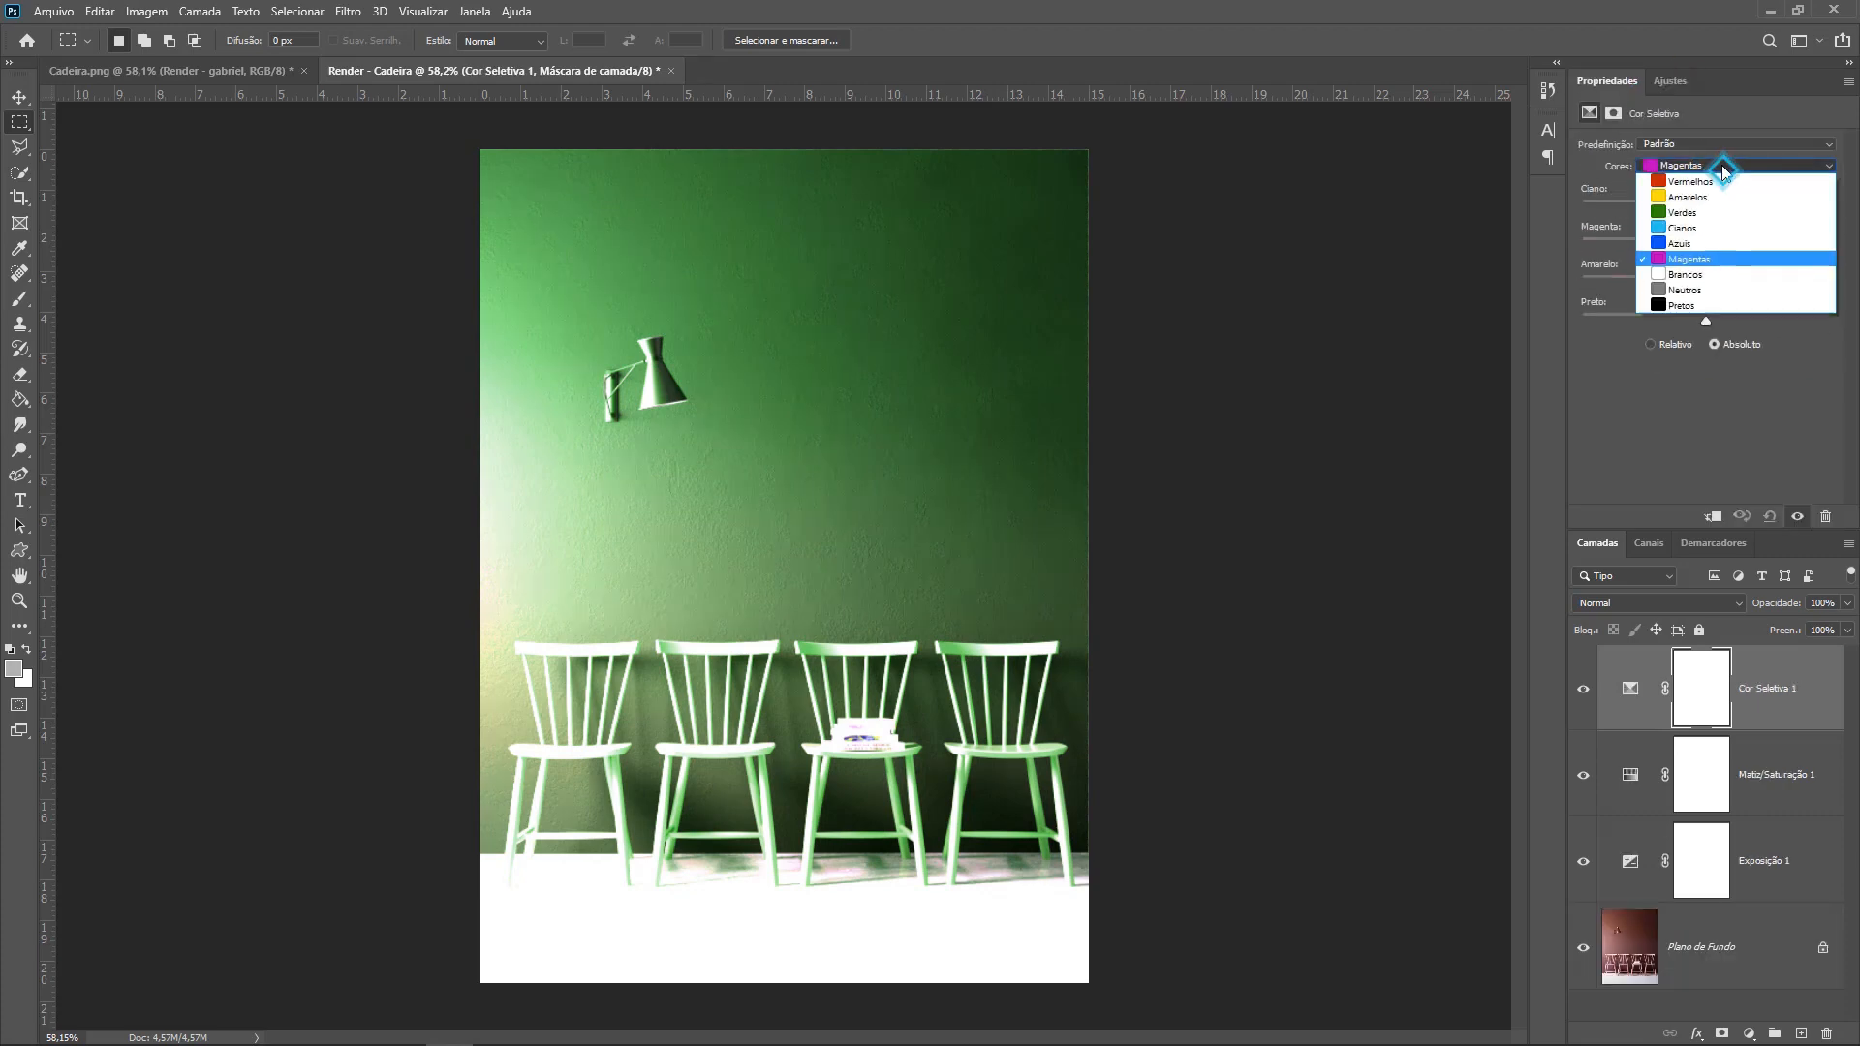
click(1705, 206)
drag(1705, 208, 1750, 246)
drag(1706, 323, 1754, 320)
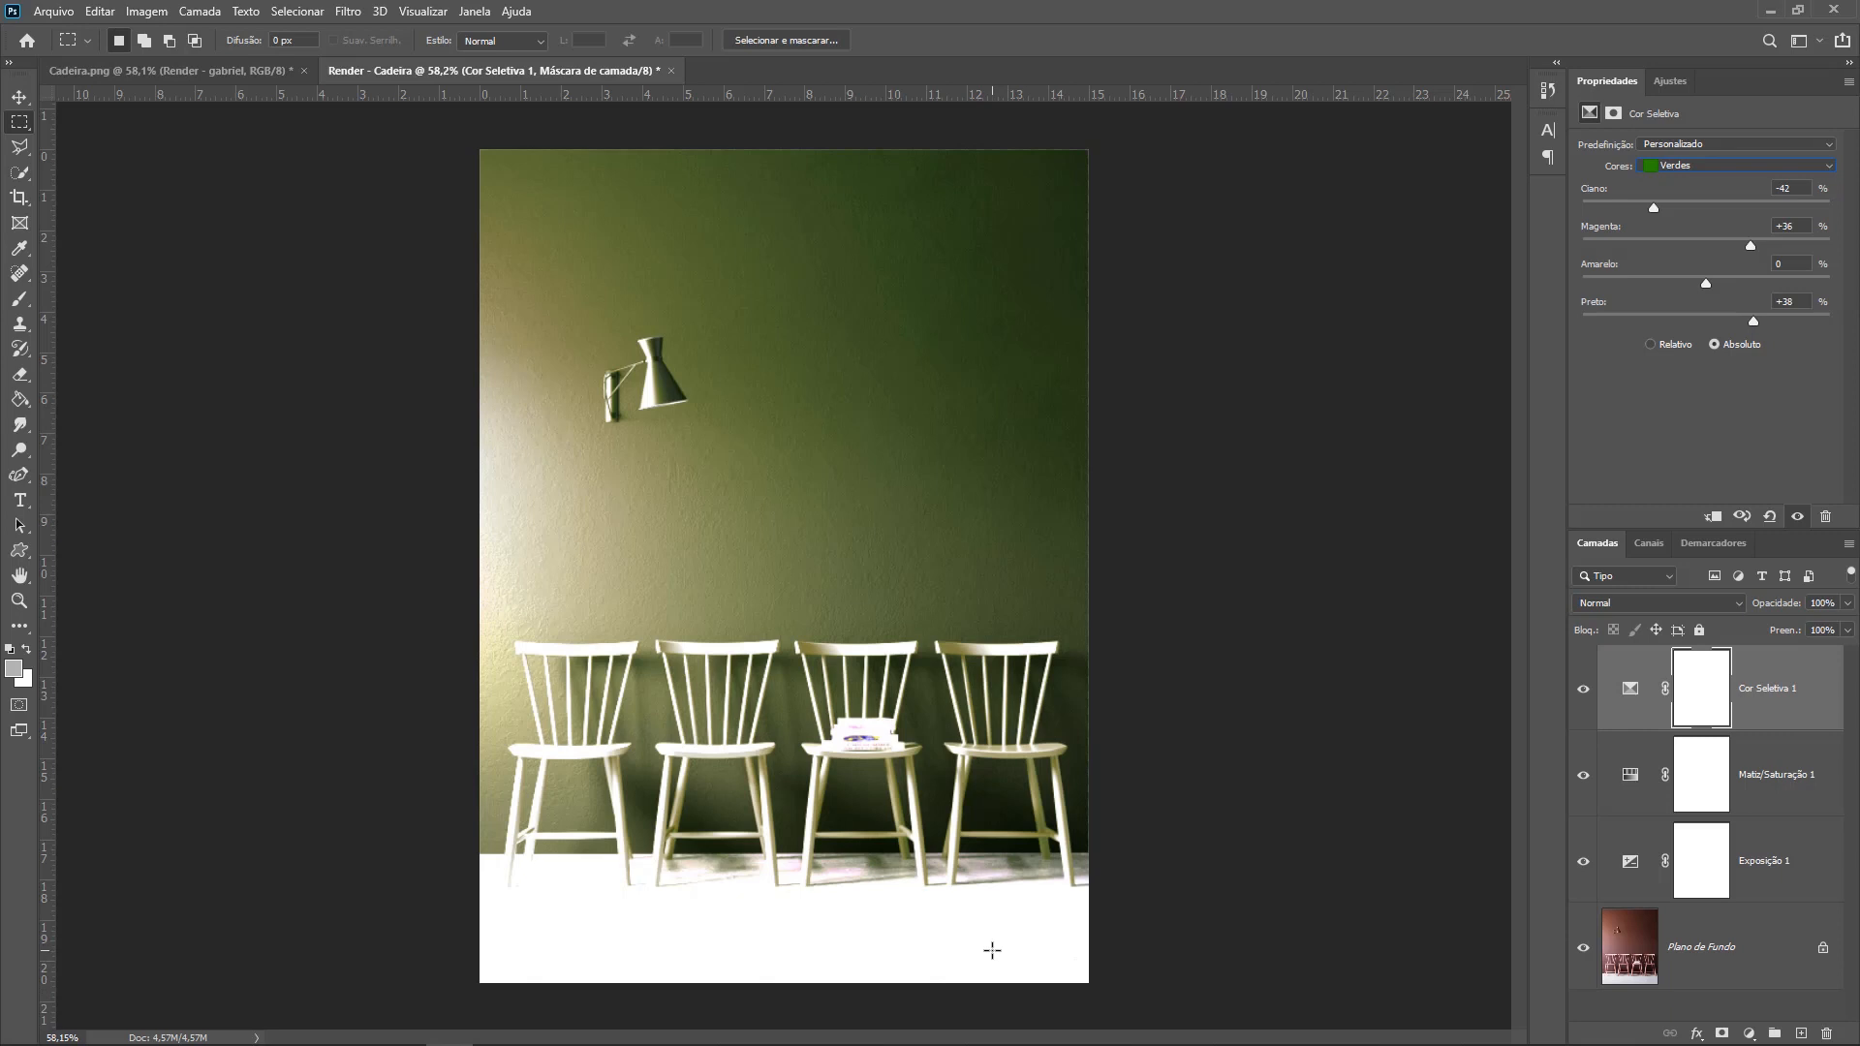
- Re-edit the existing adjustment layers, setting Exposição 1 to -0.21 and the Verdes Amarelo value in Cor Seletiva 1 to -77
click(1632, 862)
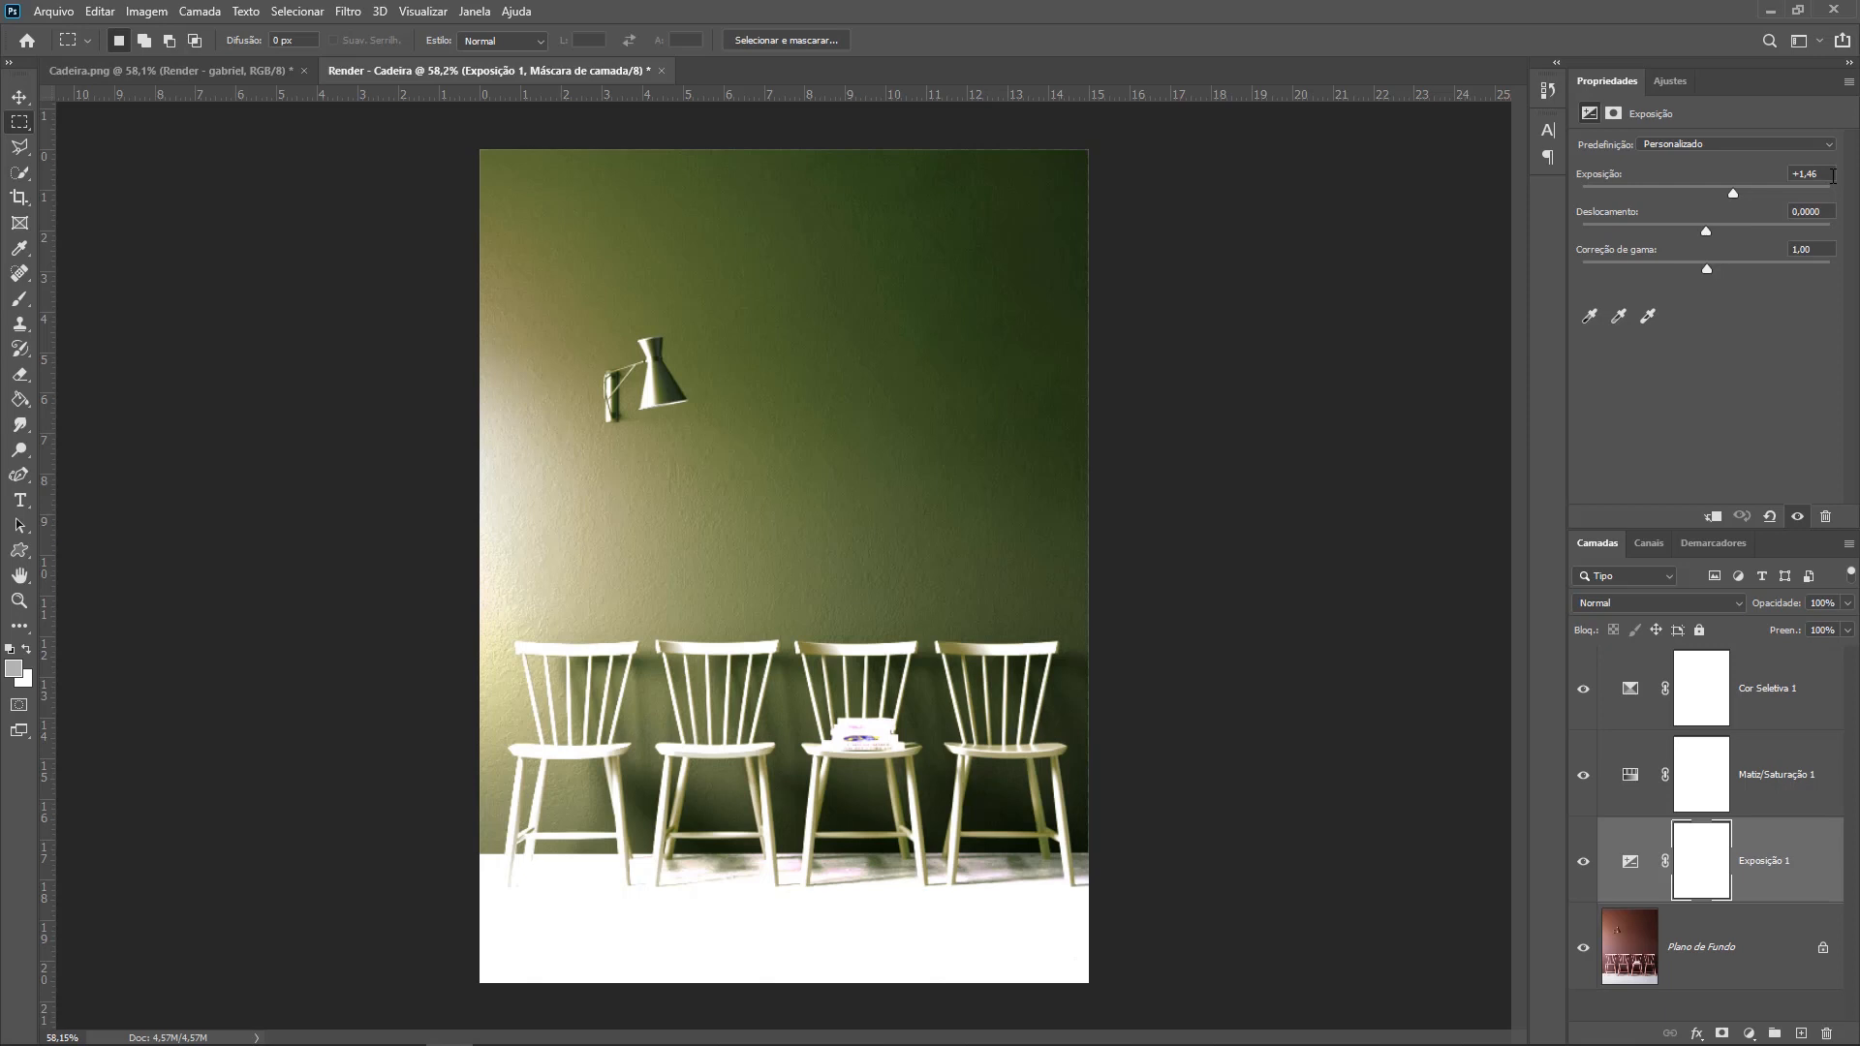
drag(1818, 174, 1701, 195)
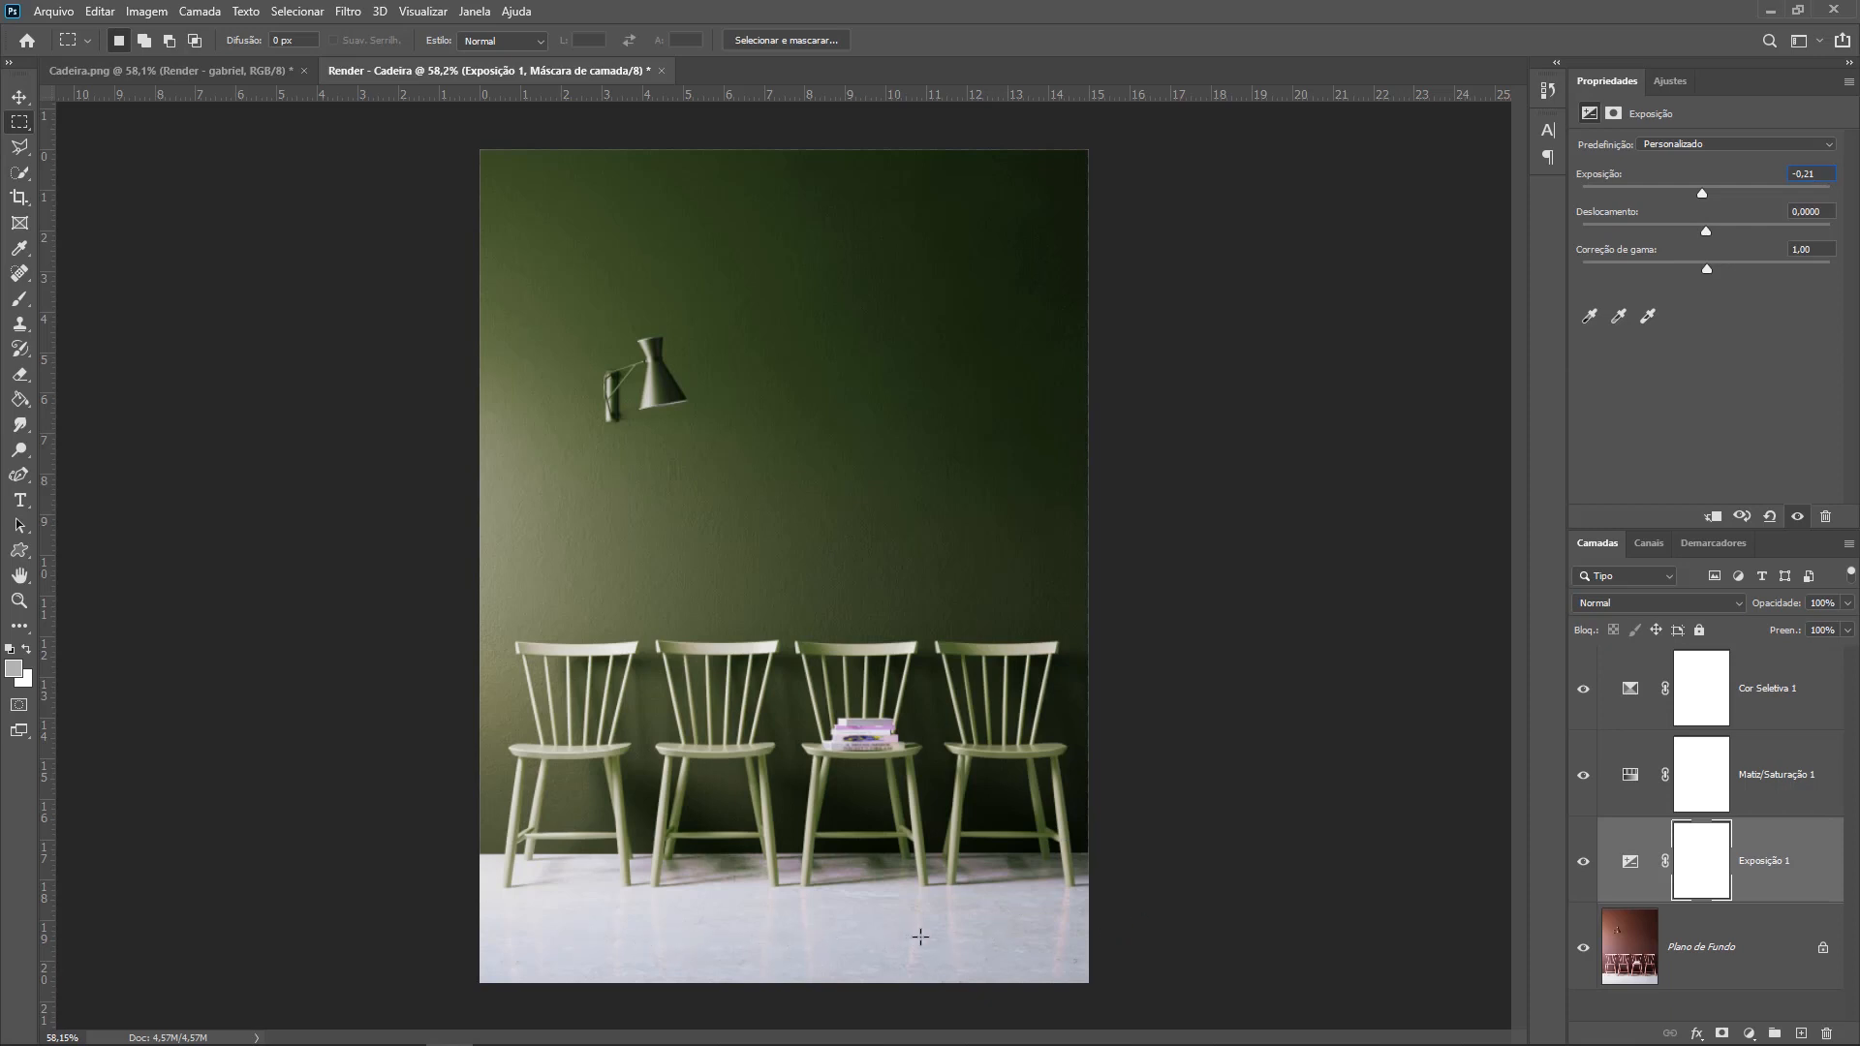
click(1762, 690)
click(1762, 690)
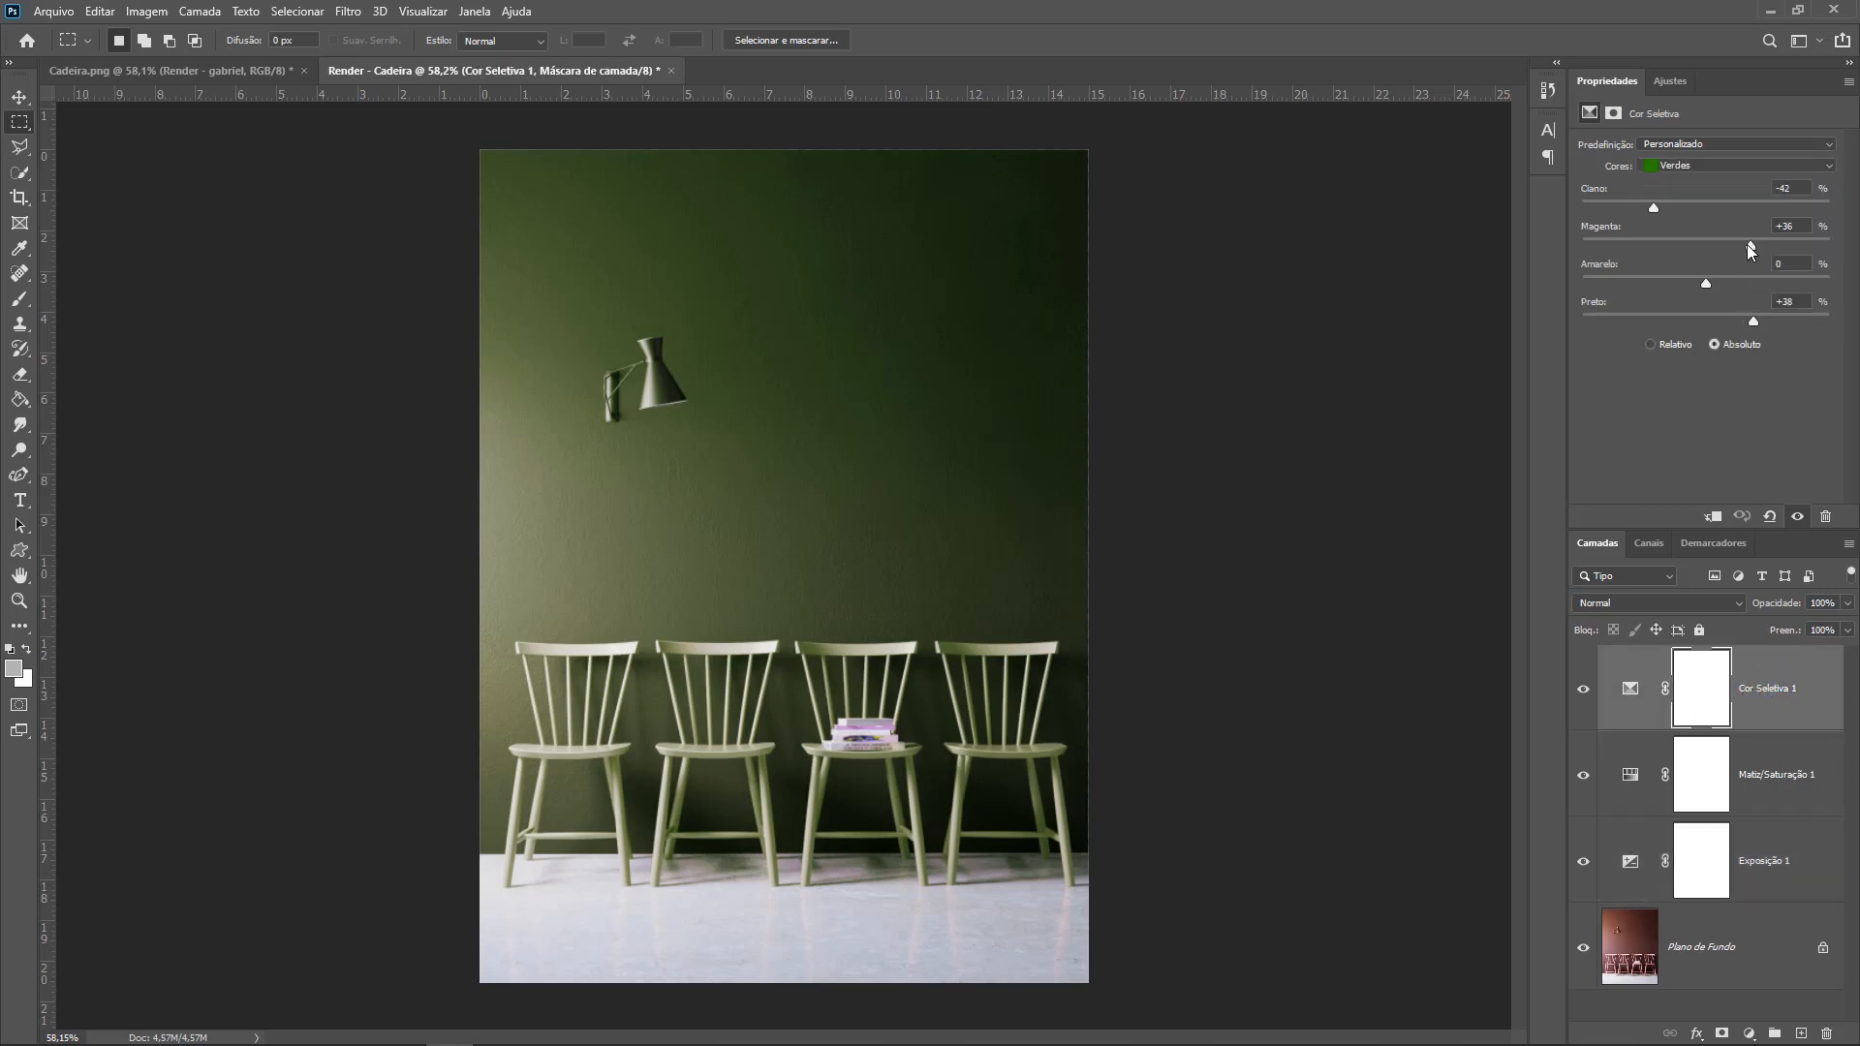
drag(1711, 282, 1799, 284)
drag(1613, 281, 1610, 282)
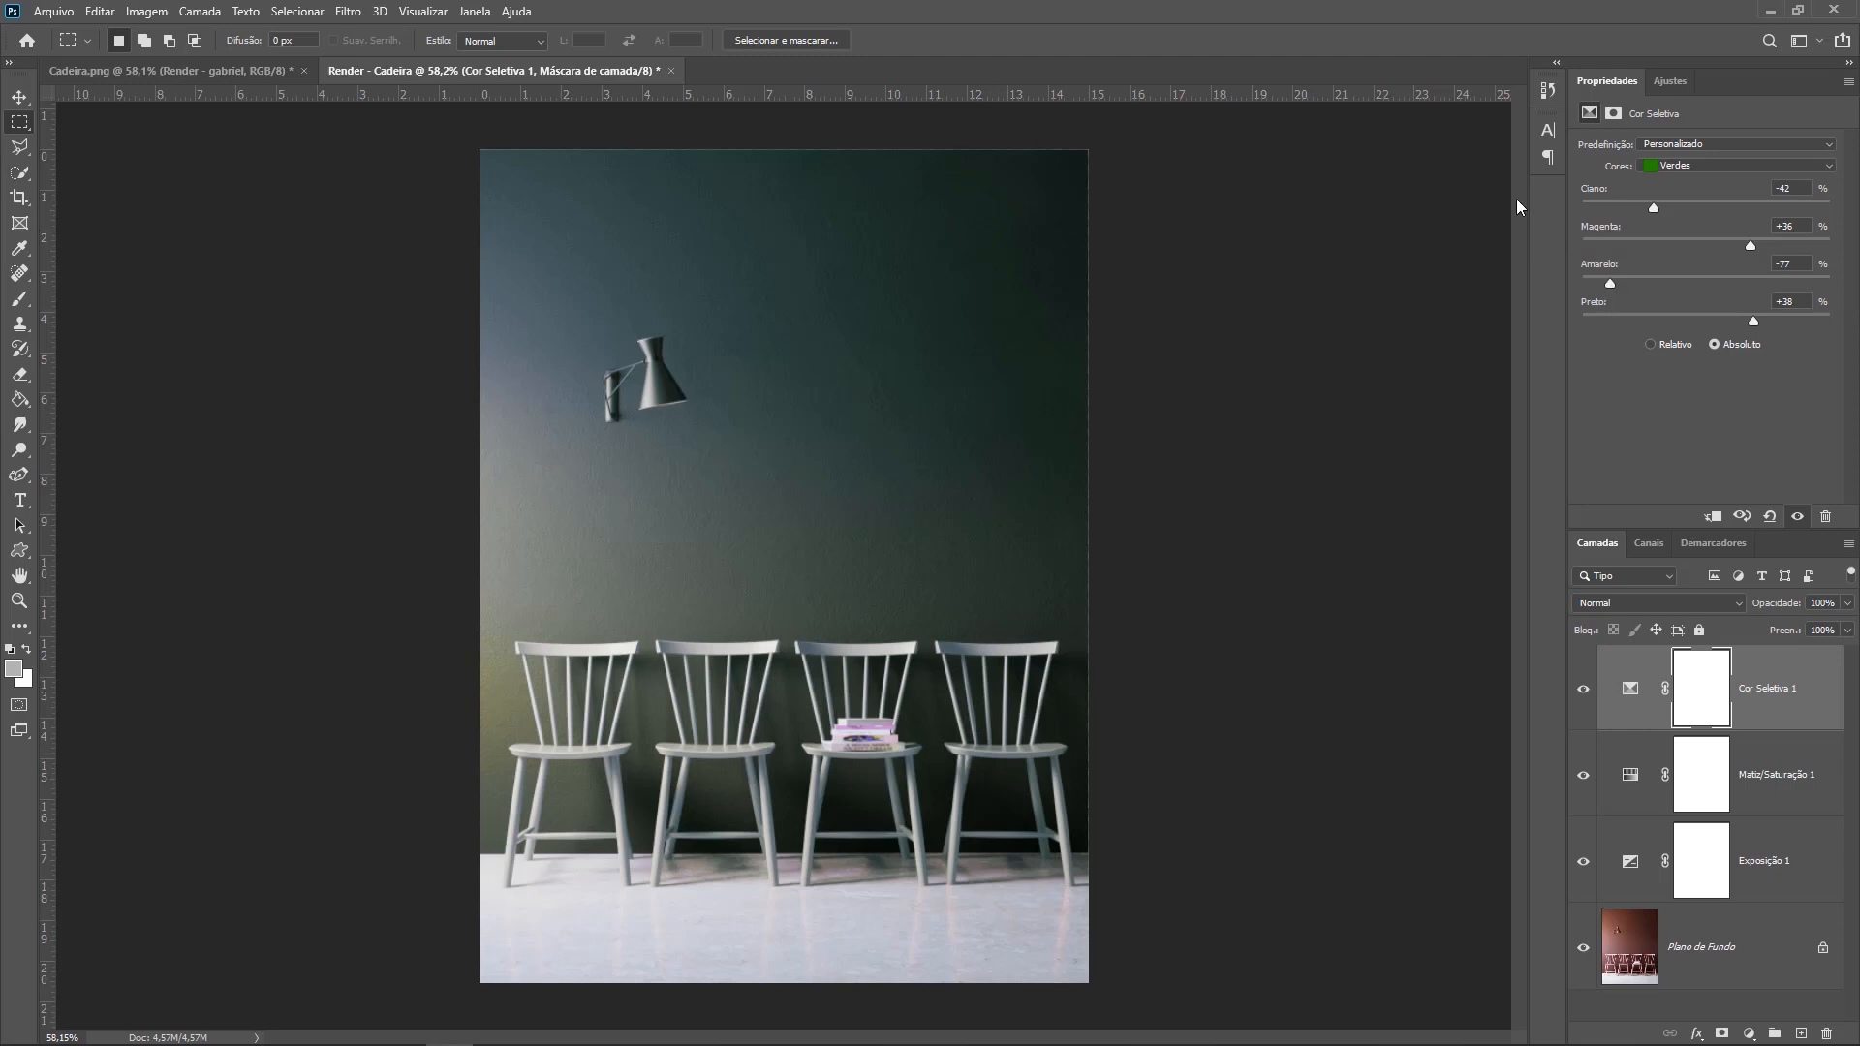
- Add a layer mask to the photo layer and fill a full-width strip at the image's upper edge with black
click(1739, 936)
click(1720, 1033)
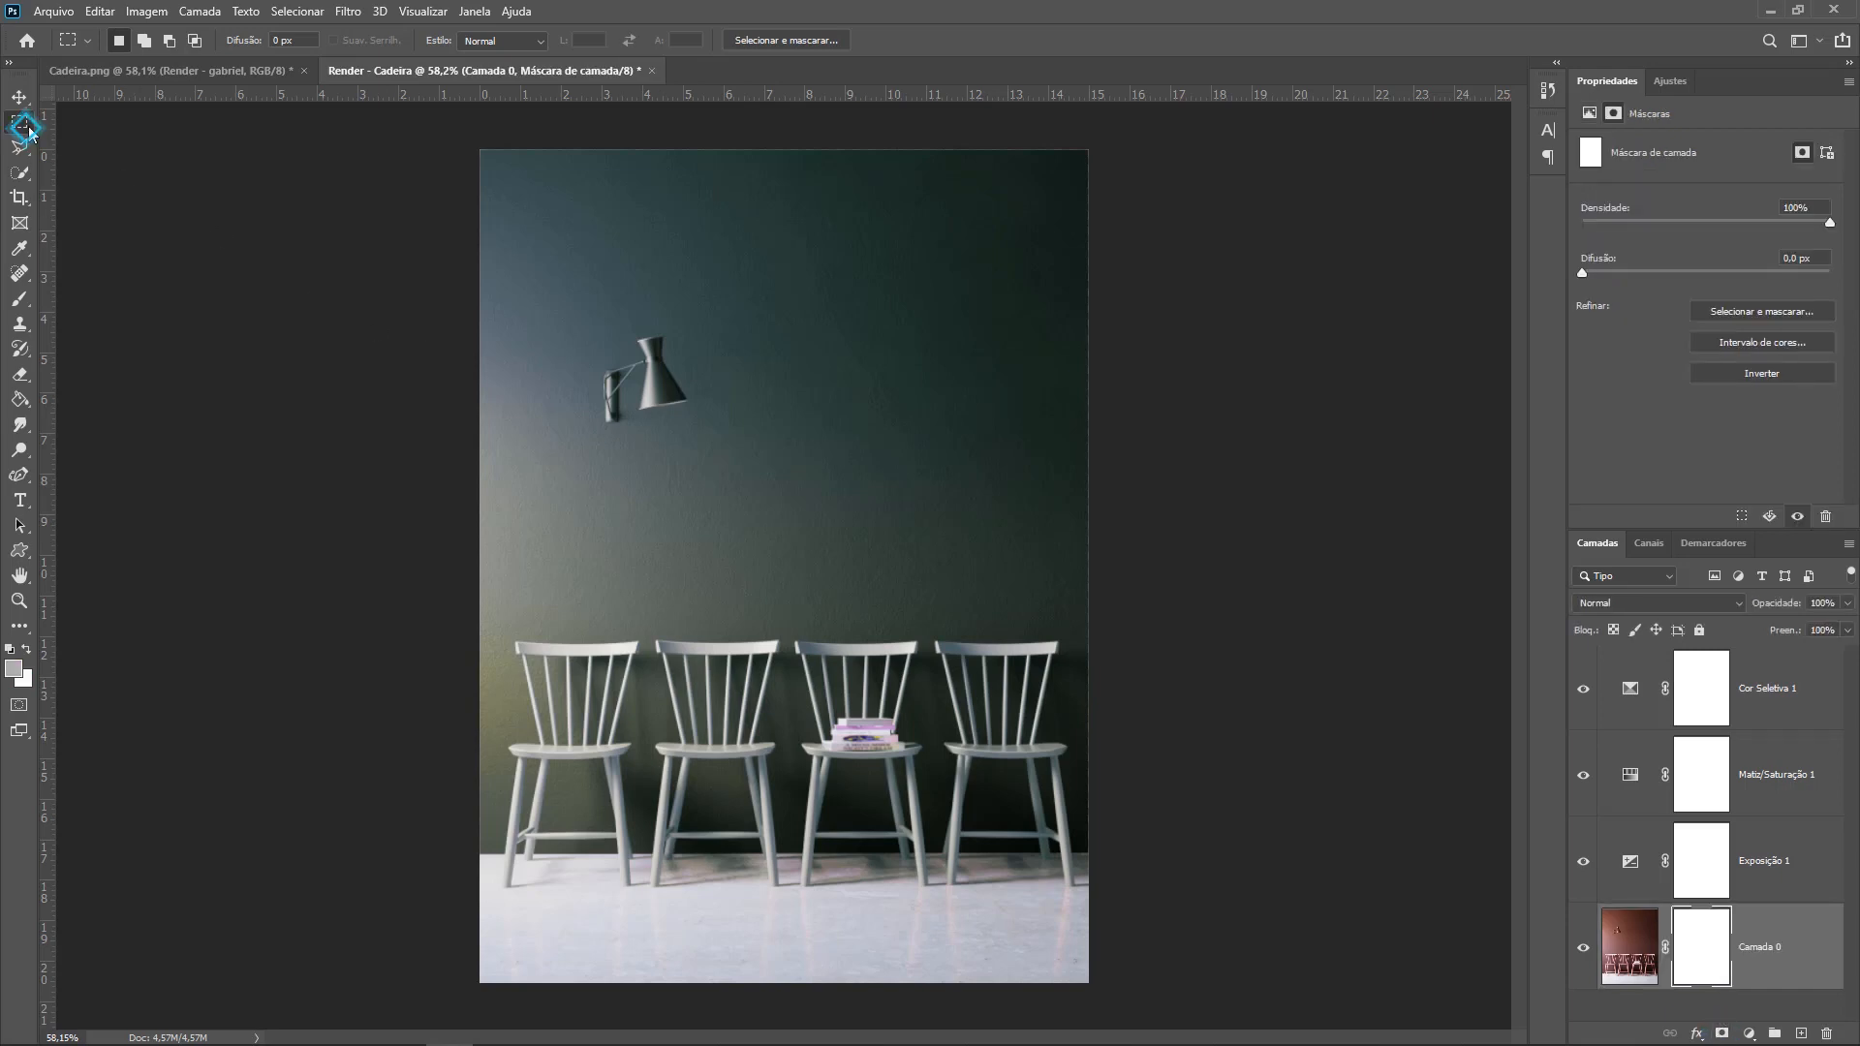
drag(460, 118, 1093, 290)
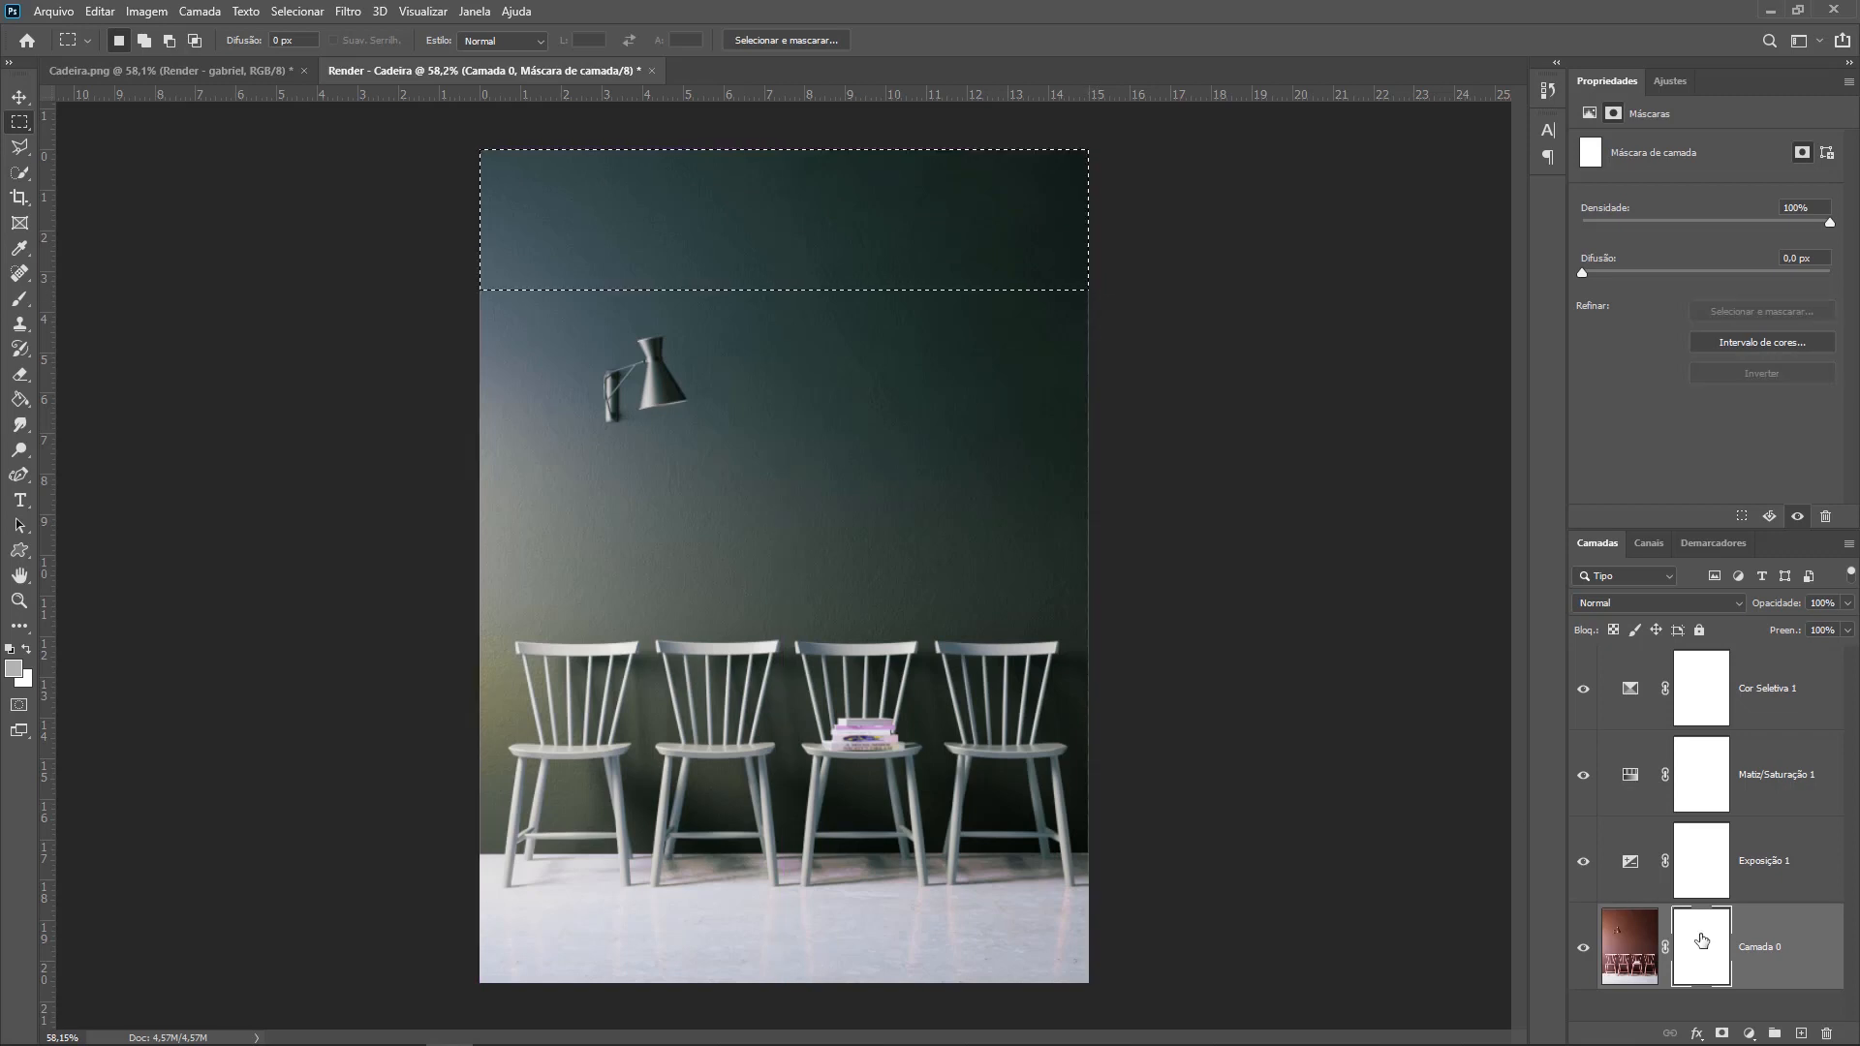
click(32, 401)
key(d)
click(606, 241)
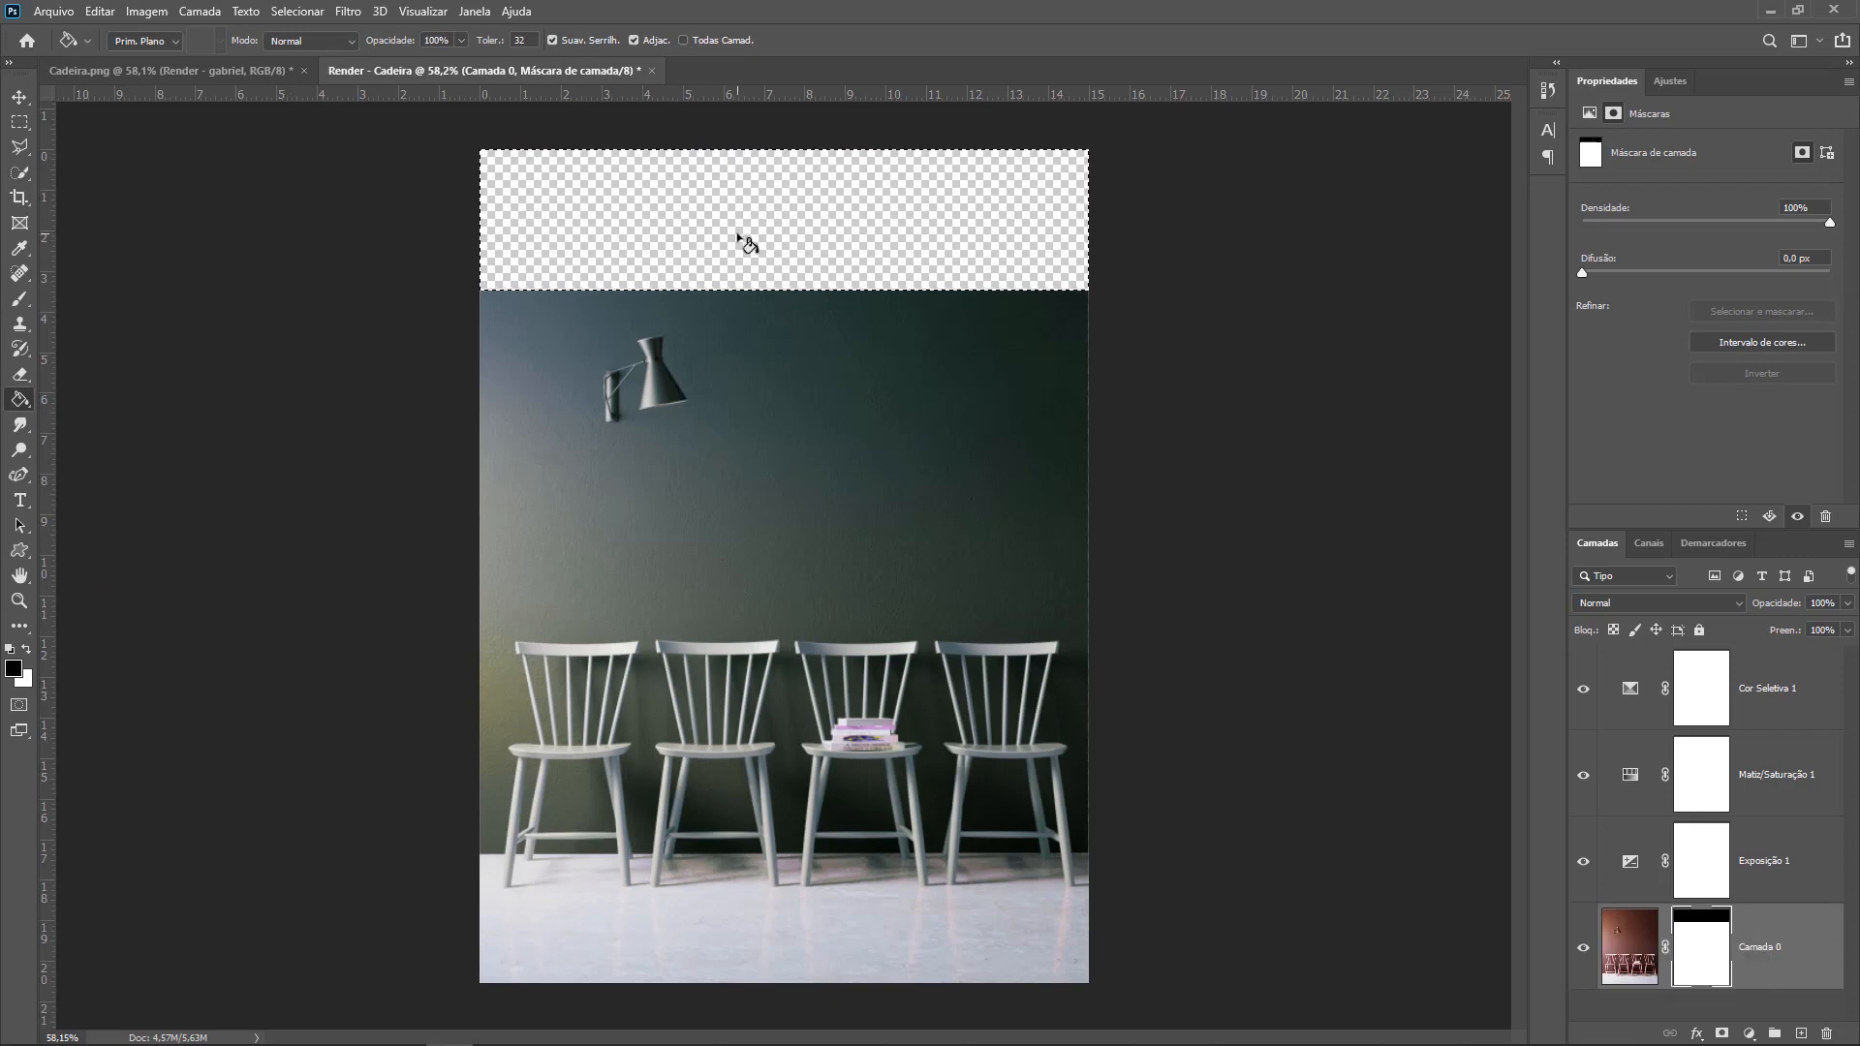
- Brush white over the blackened strip of the photo's layer mask to bring the hidden area back
click(19, 122)
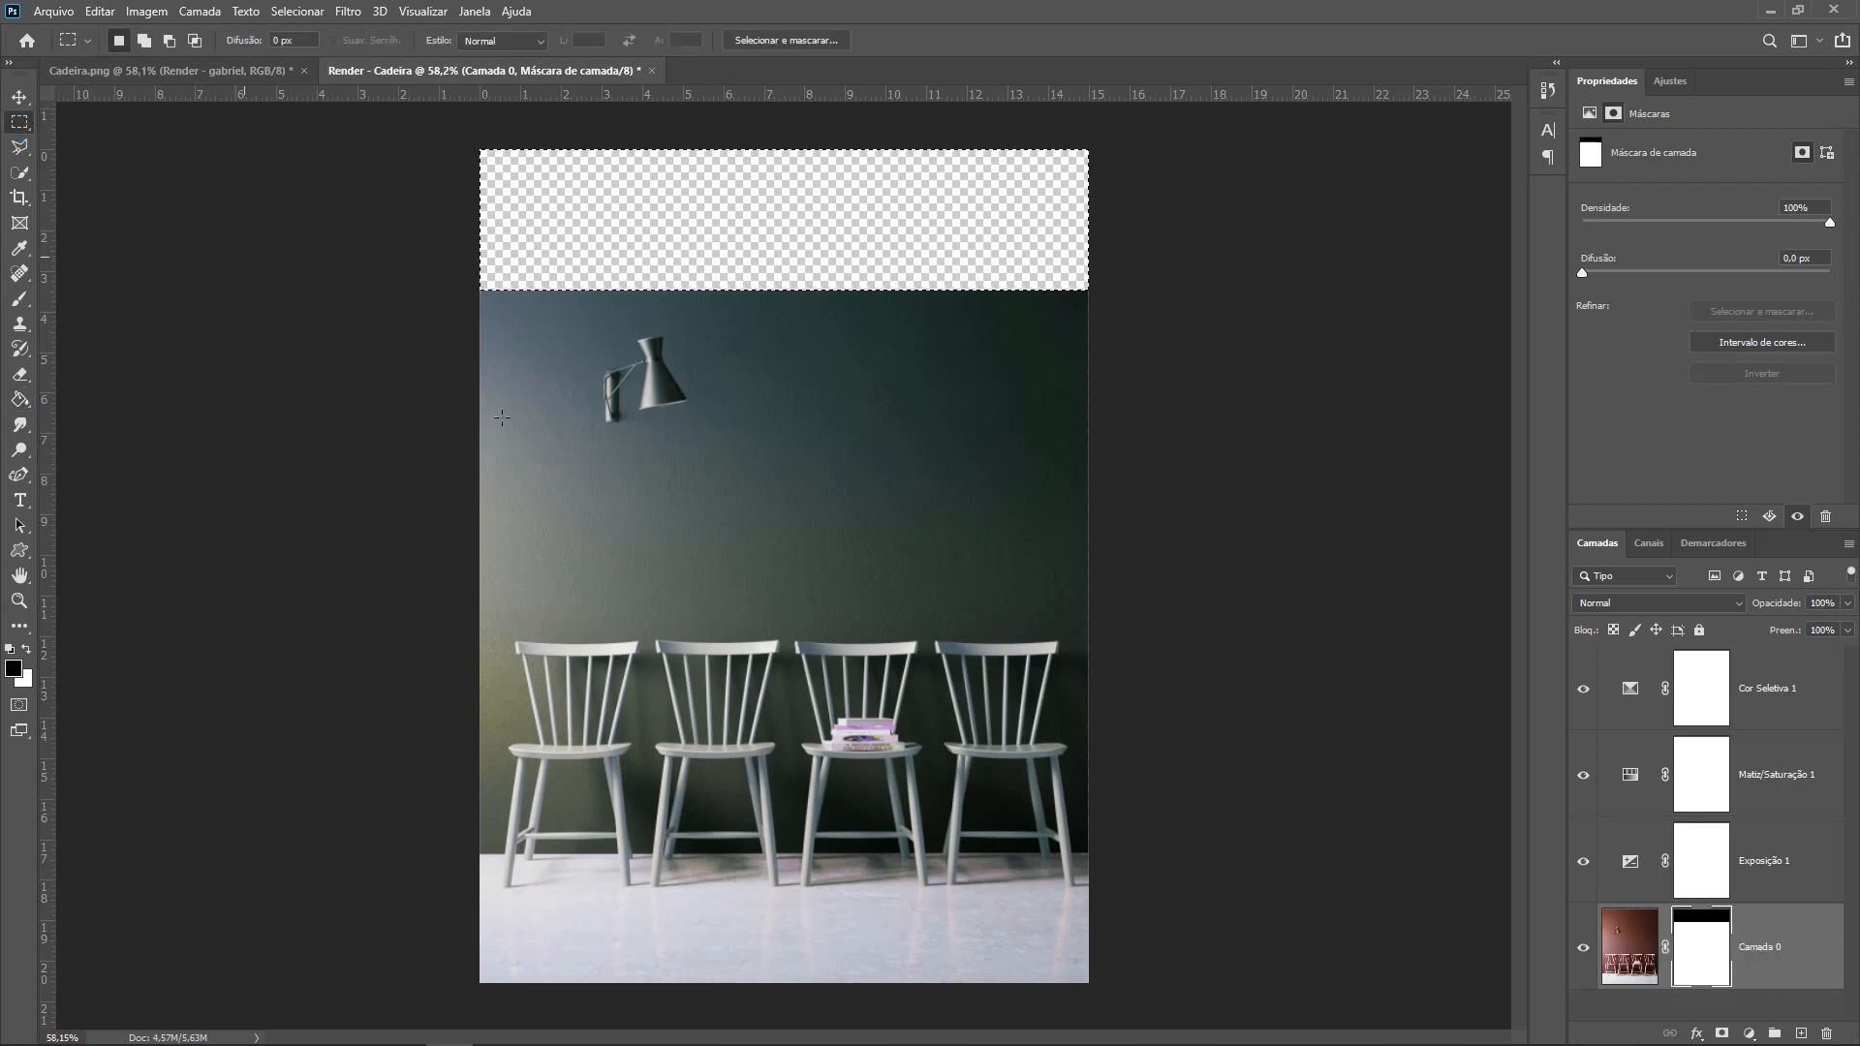
key(b)
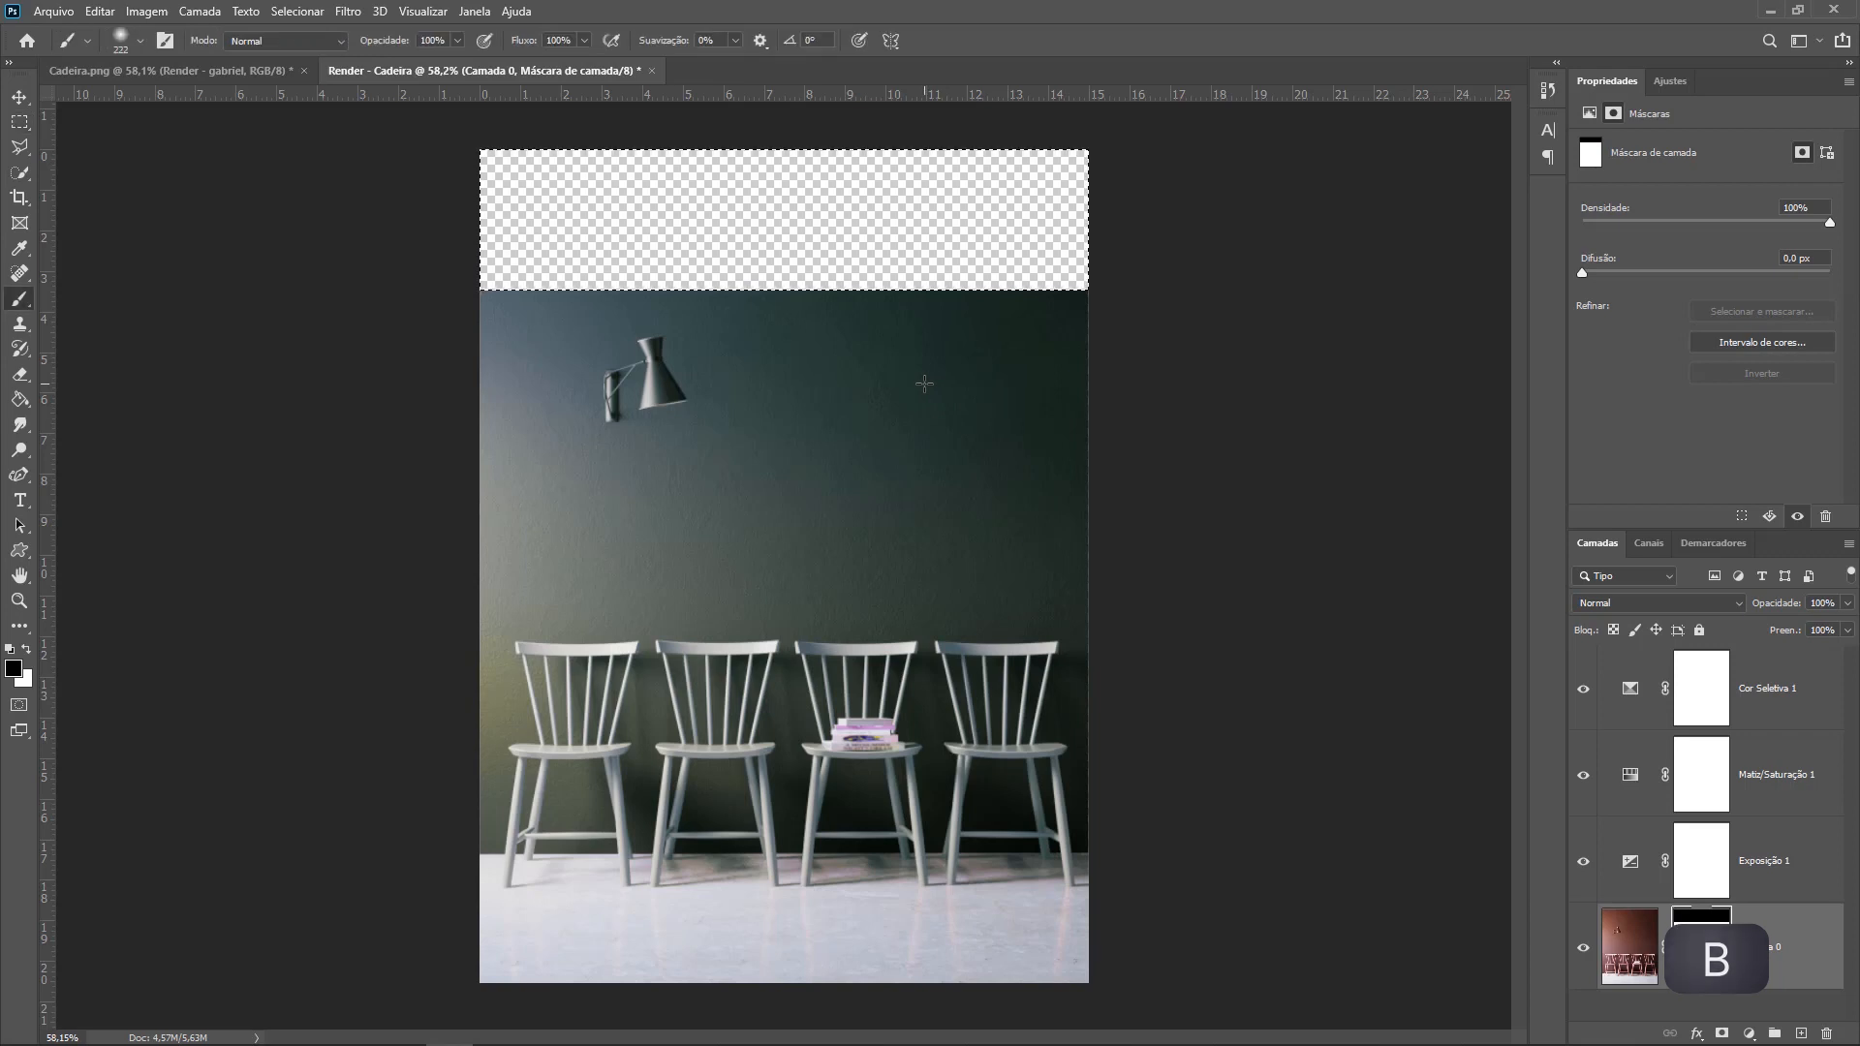
key(x)
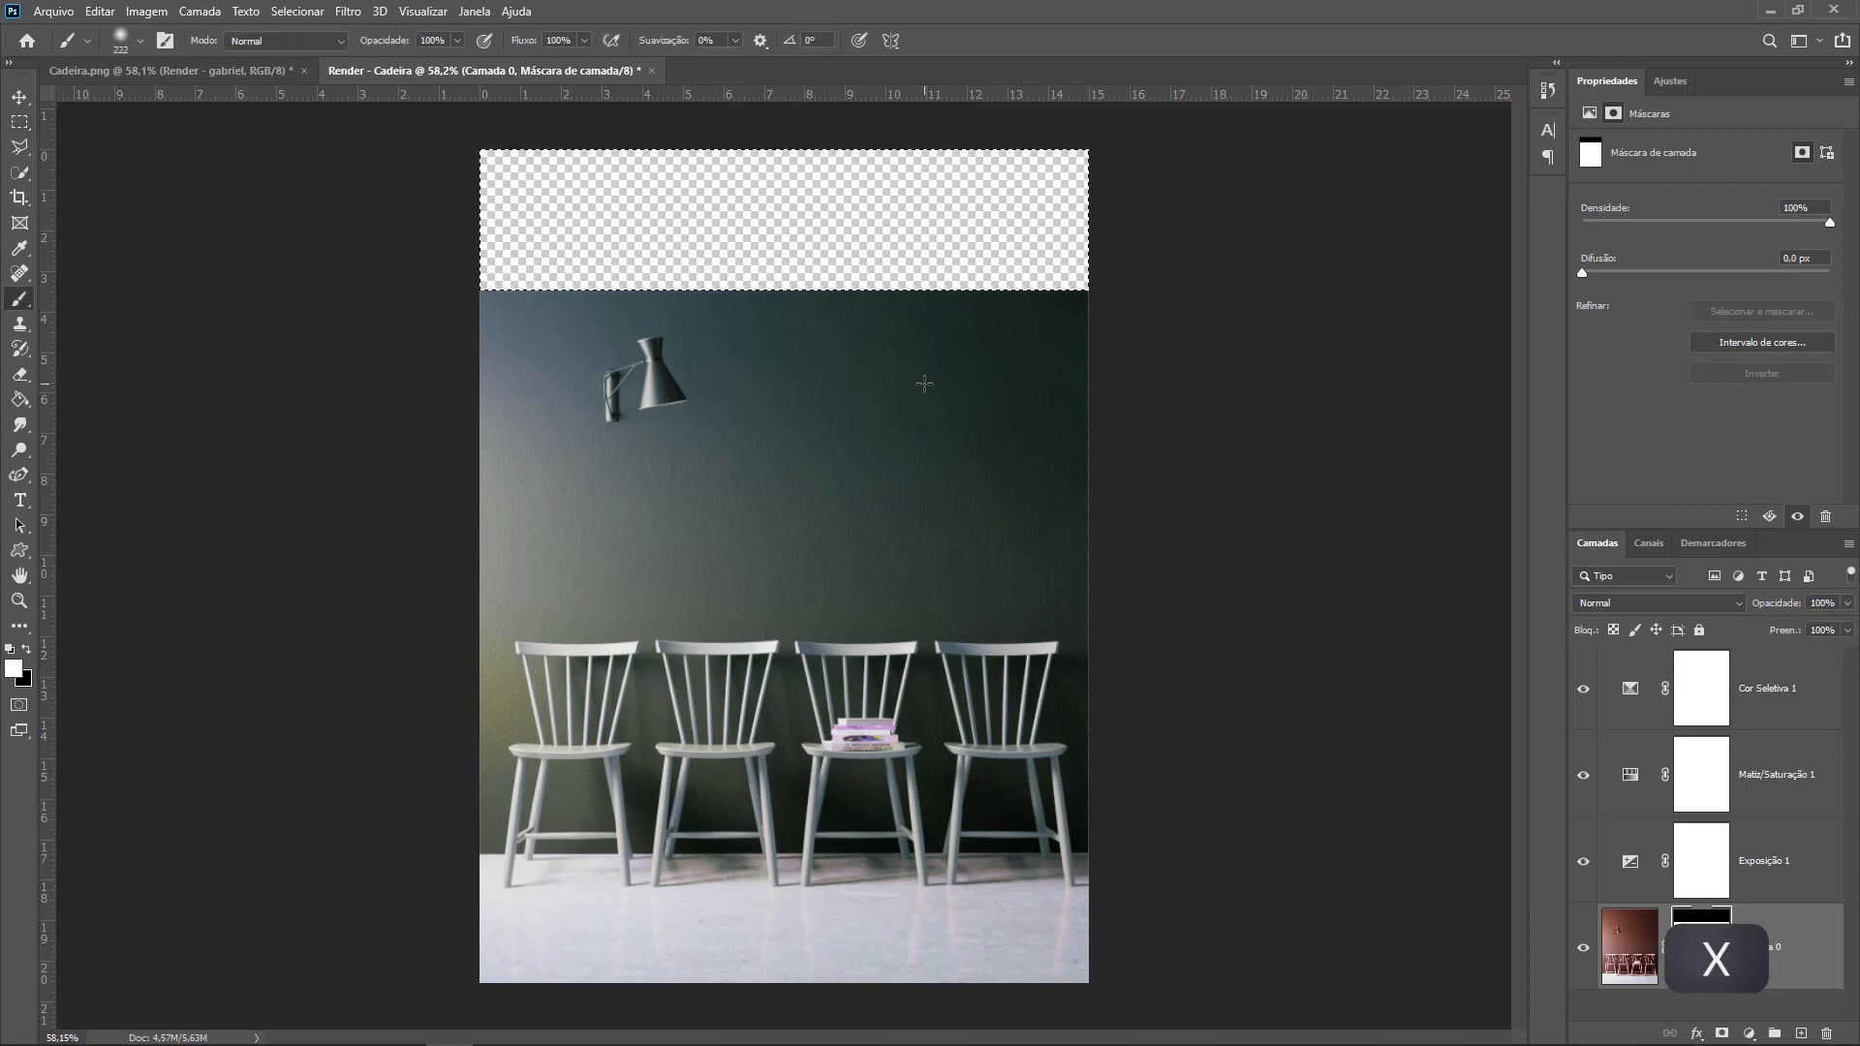
drag(1082, 293, 1000, 278)
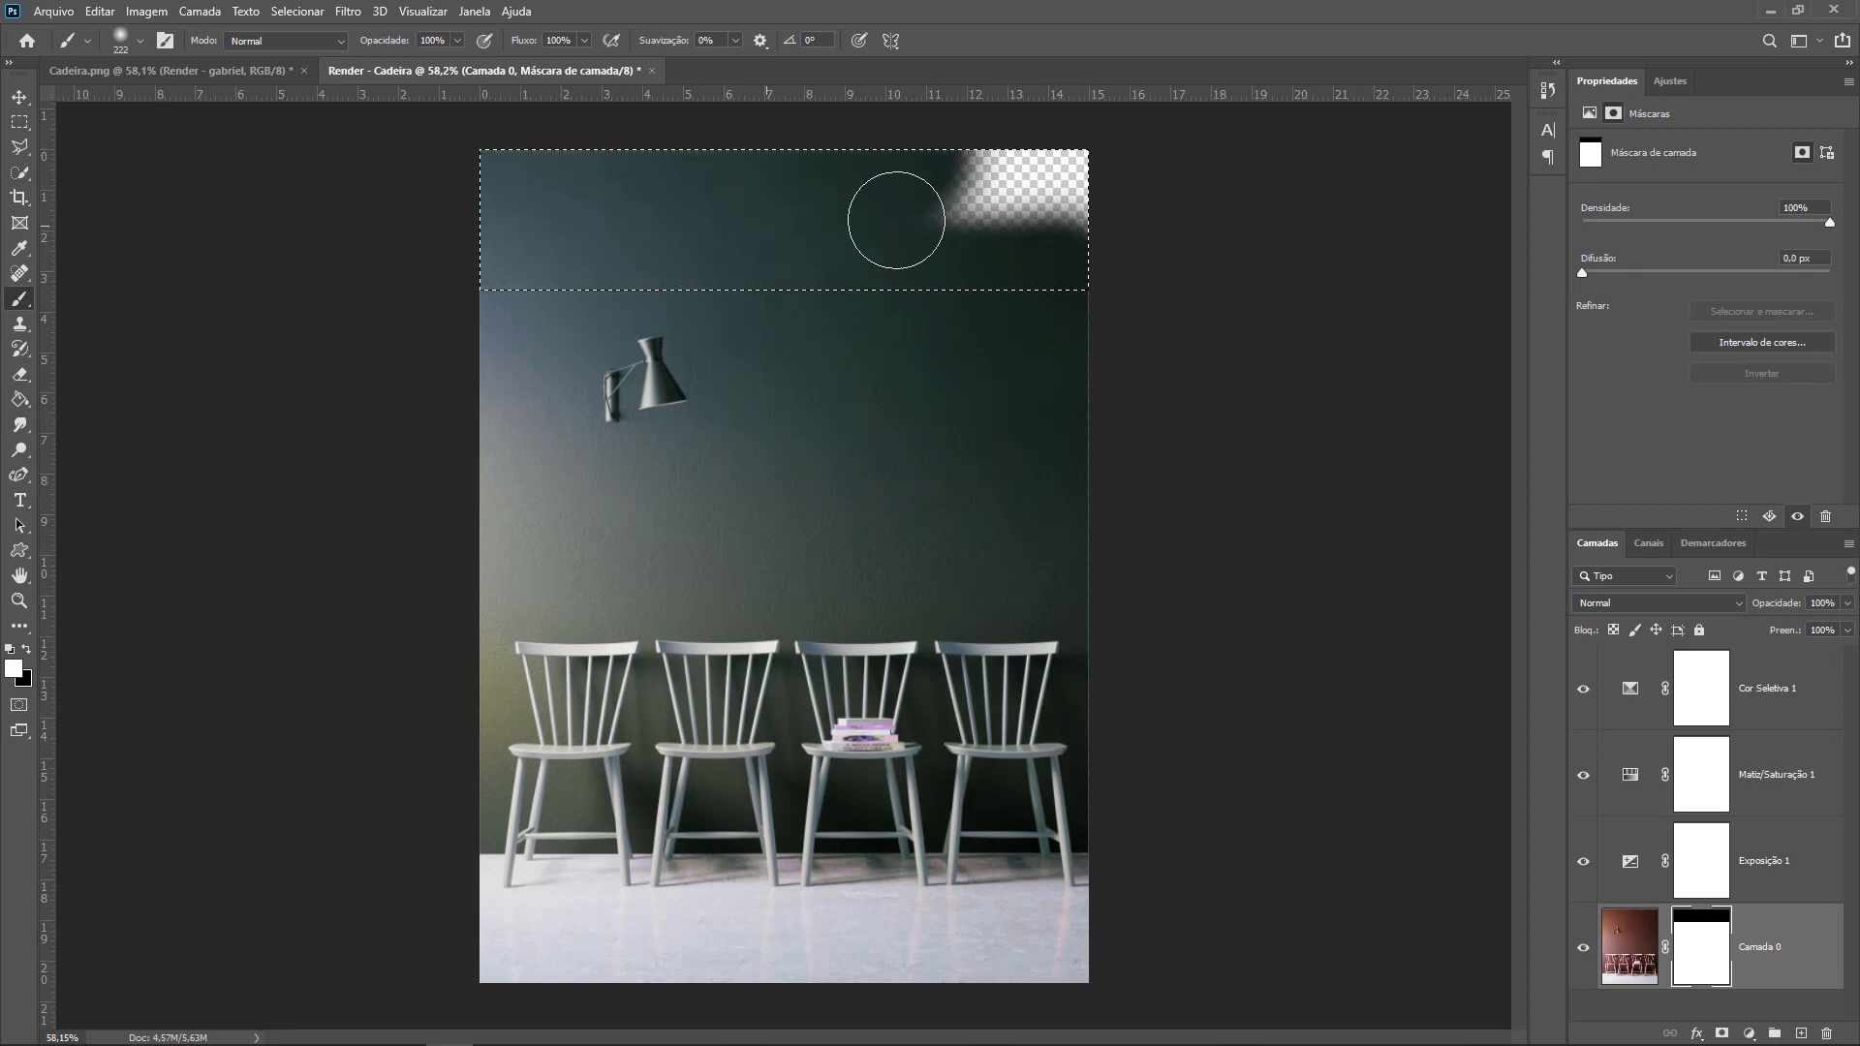
drag(1085, 204, 1125, 199)
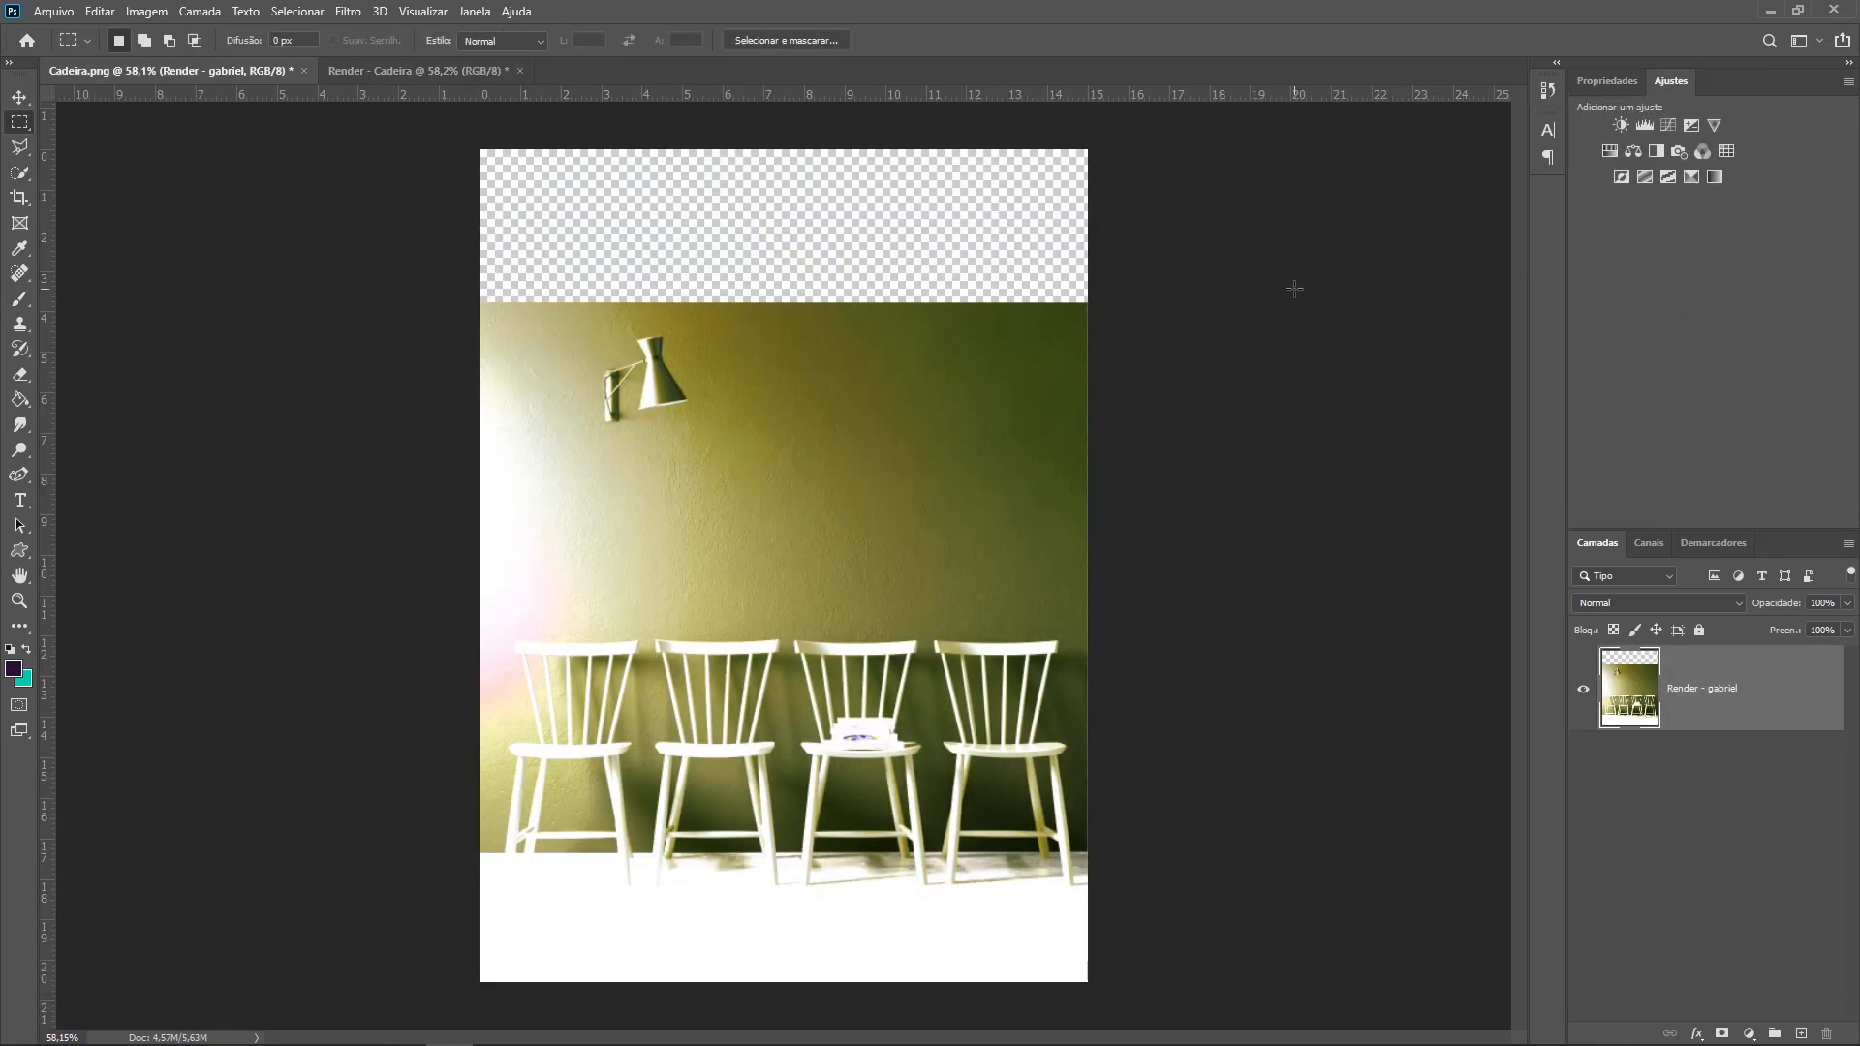
- Step forward and back through the edit history of the direct edits in Cadeira.png
key(ctrl+shift+z)
key(ctrl+shift+z)
key(ctrl+z)
key(ctrl+z)
key(ctrl+z)
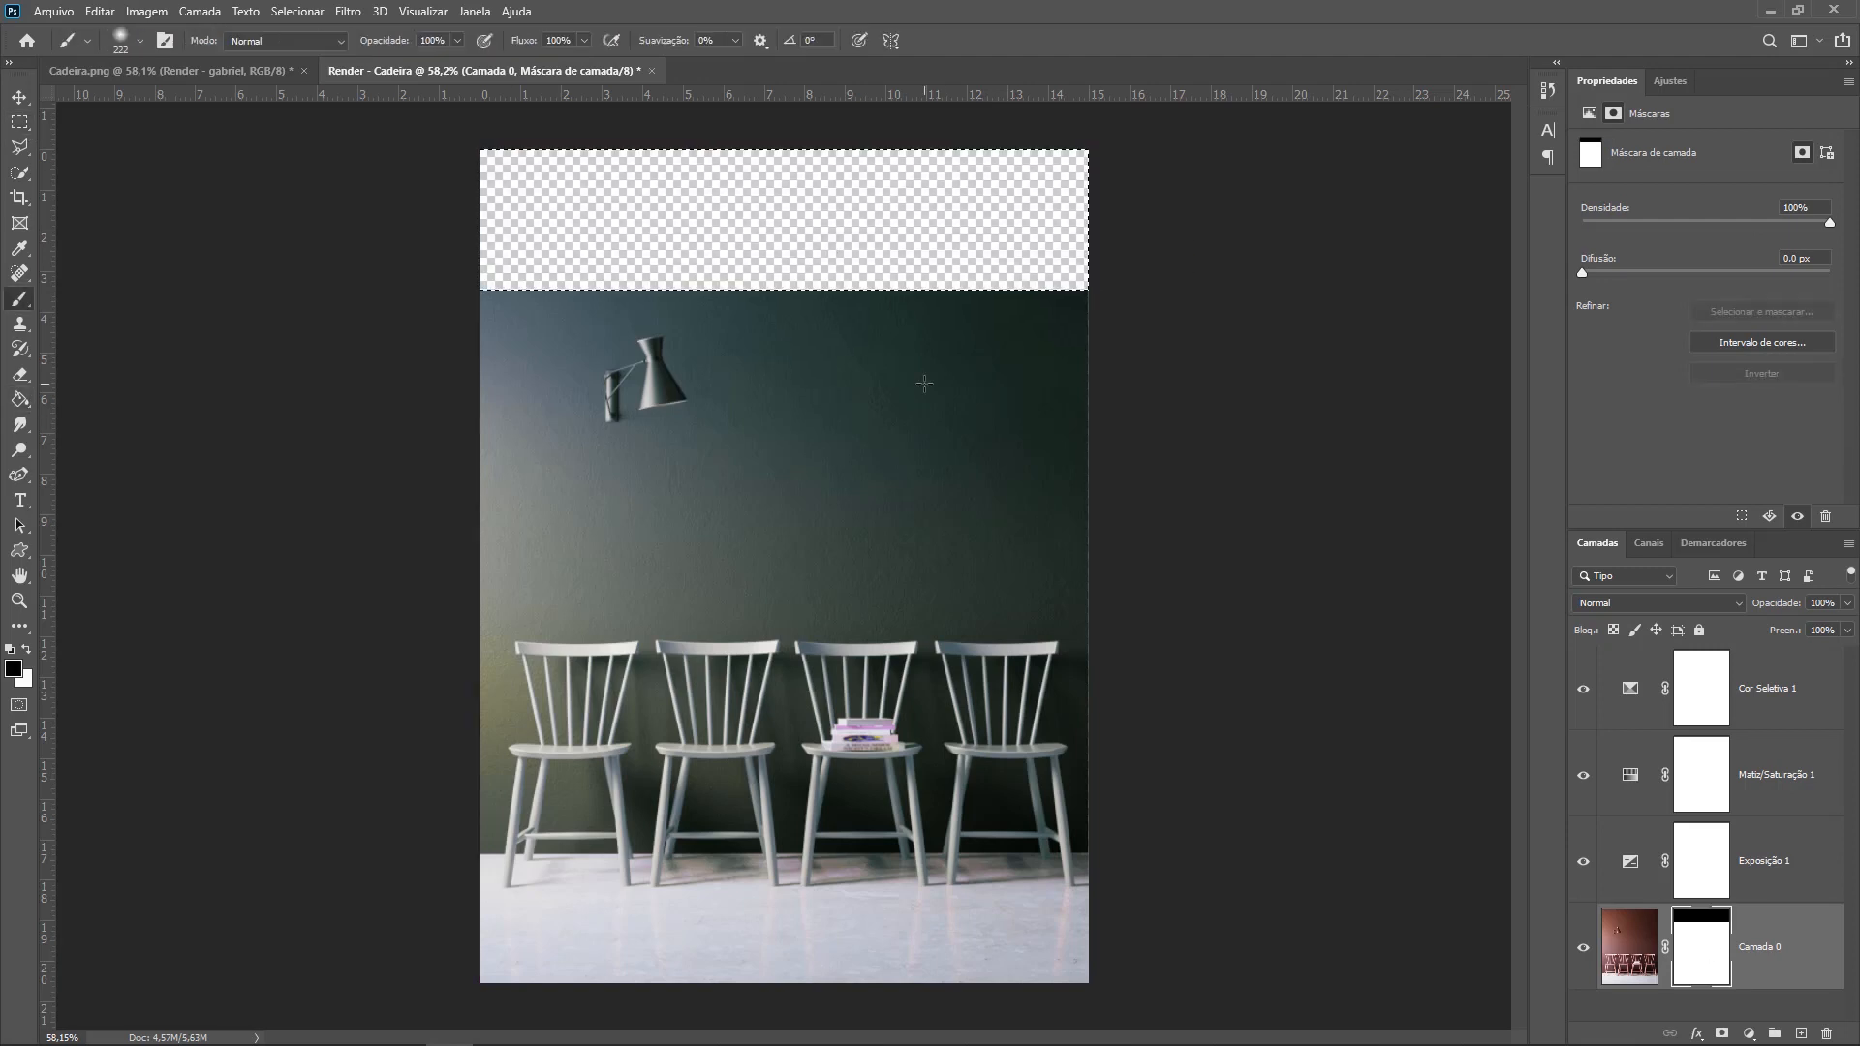
- Swap to white and paint the mask of Camada 0 to reveal the masked strip of the photo in Render - Cadeira
key(x)
mouse_move(1085, 261)
mouse_down()
mouse_move(552, 266)
mouse_move(1193, 240)
mouse_up()
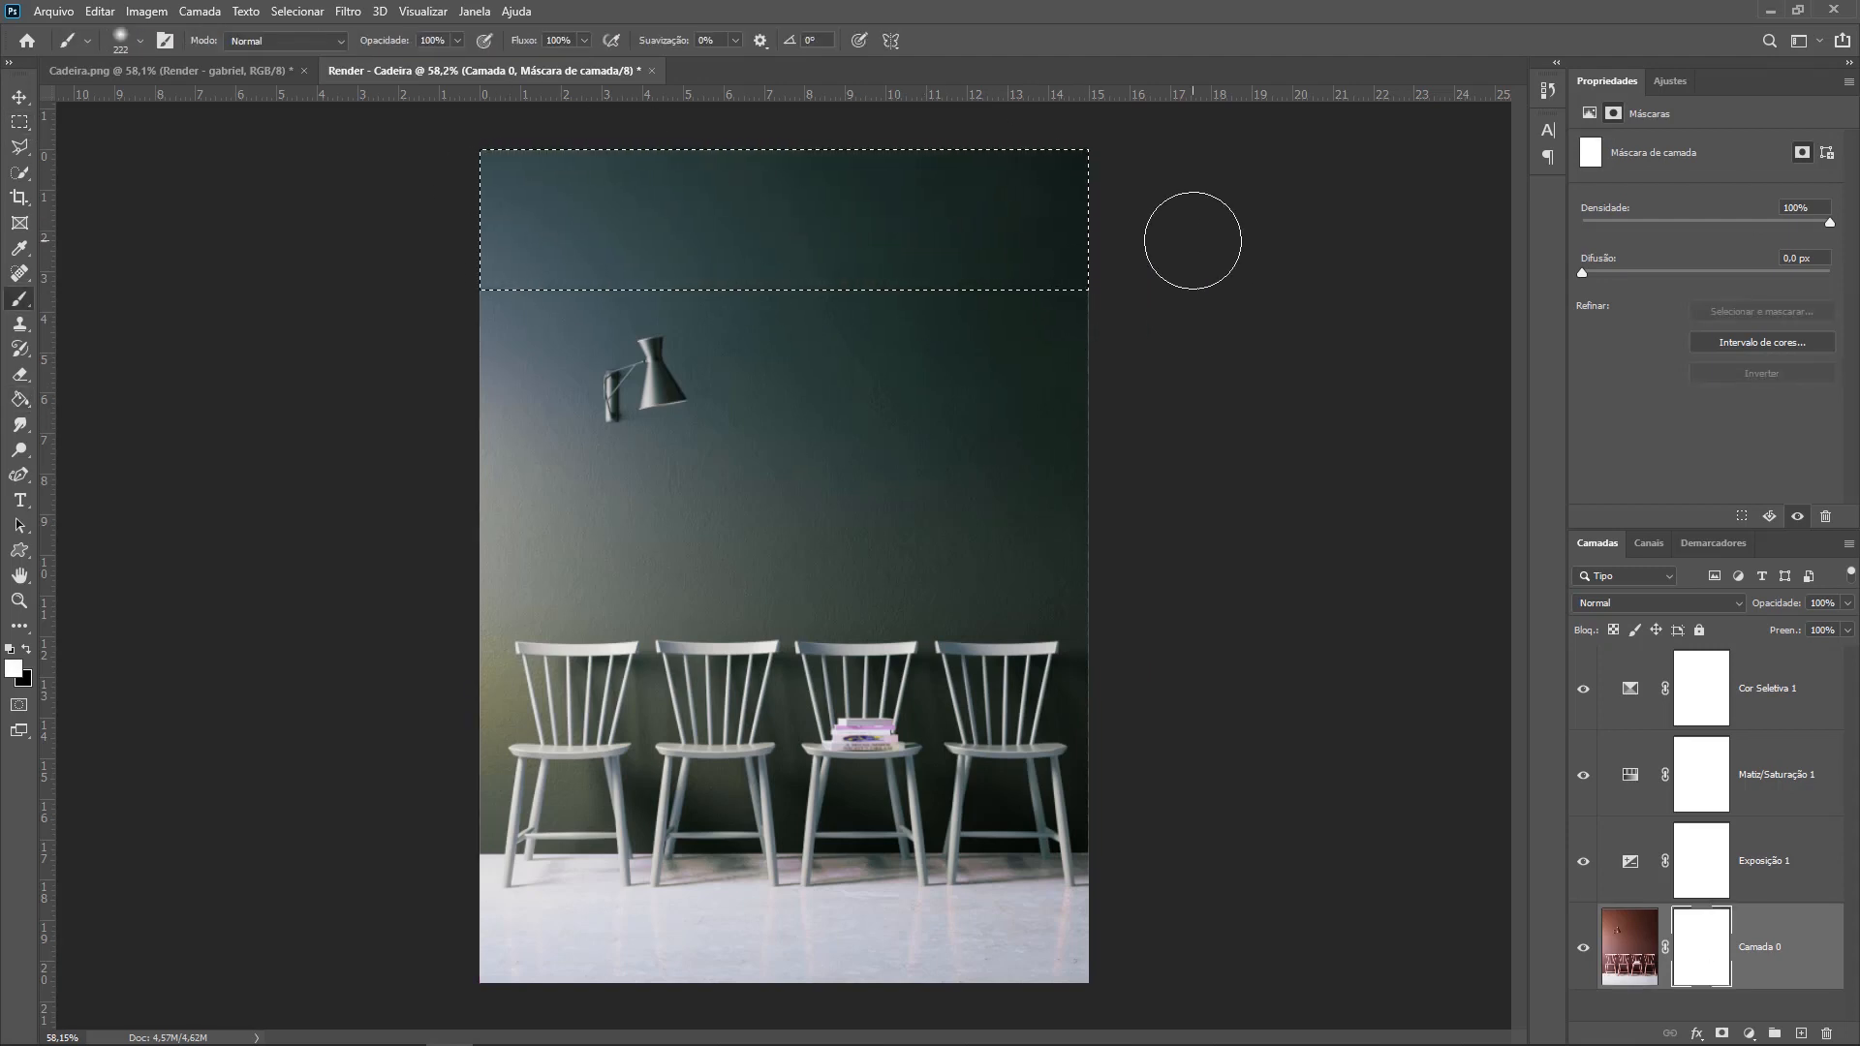